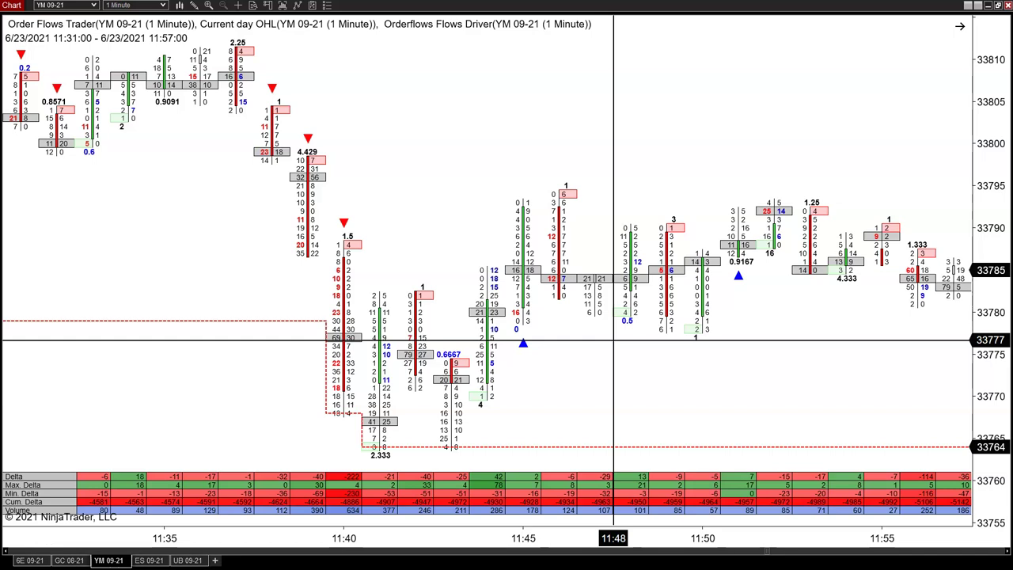
Open the YM 09-21 chart's indicator settings and expand the Buy signal and Sell signal plots of Orderflows Flows Driver
{"action": "right_click", "coordinate": [450, 181]}
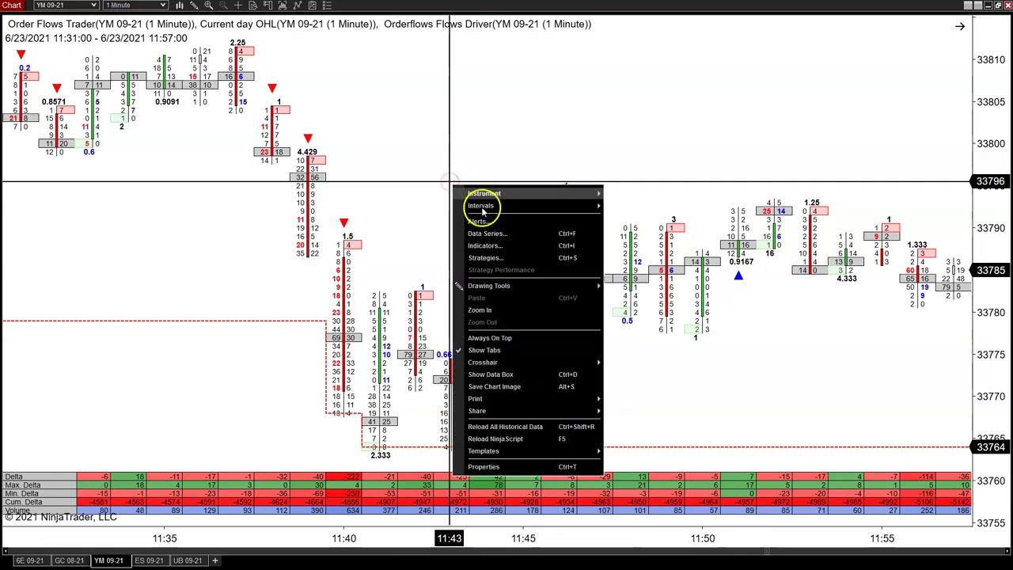
{"action": "left_click", "coordinate": [500, 243]}
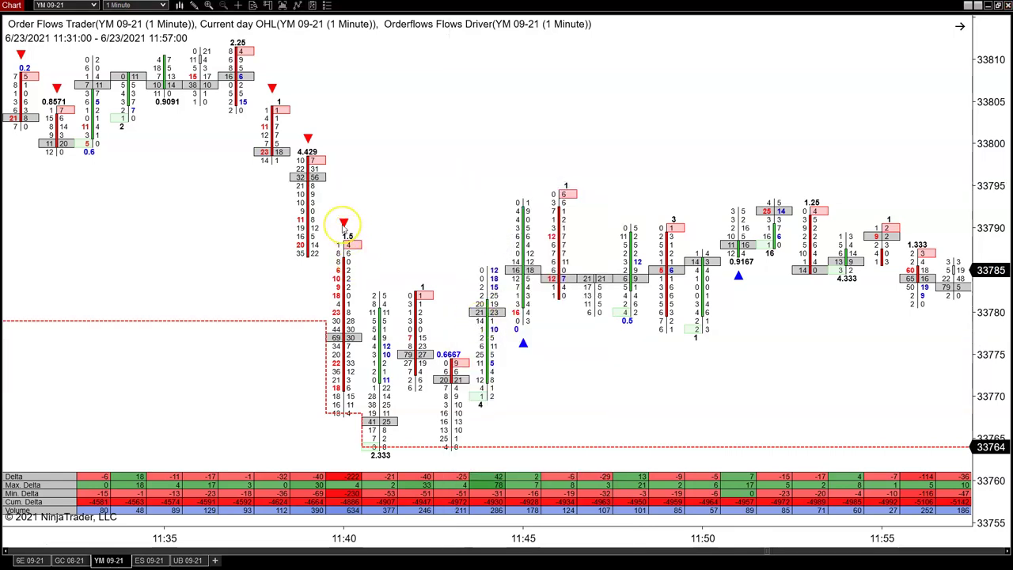
{"action": "scroll", "coordinate": [652, 384], "scroll_direction": "down", "scroll_amount": 5}
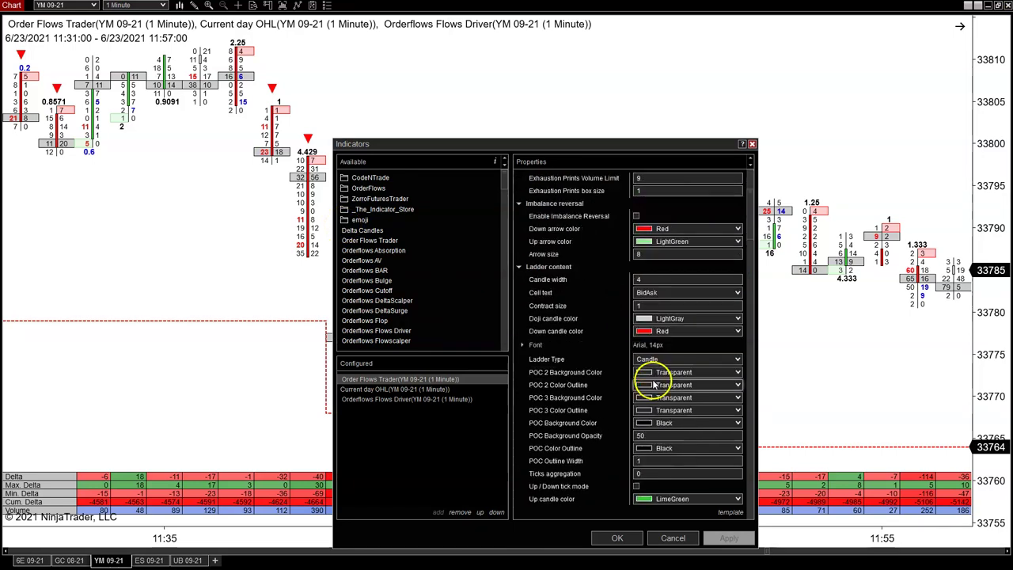
{"action": "left_click", "coordinate": [456, 397]}
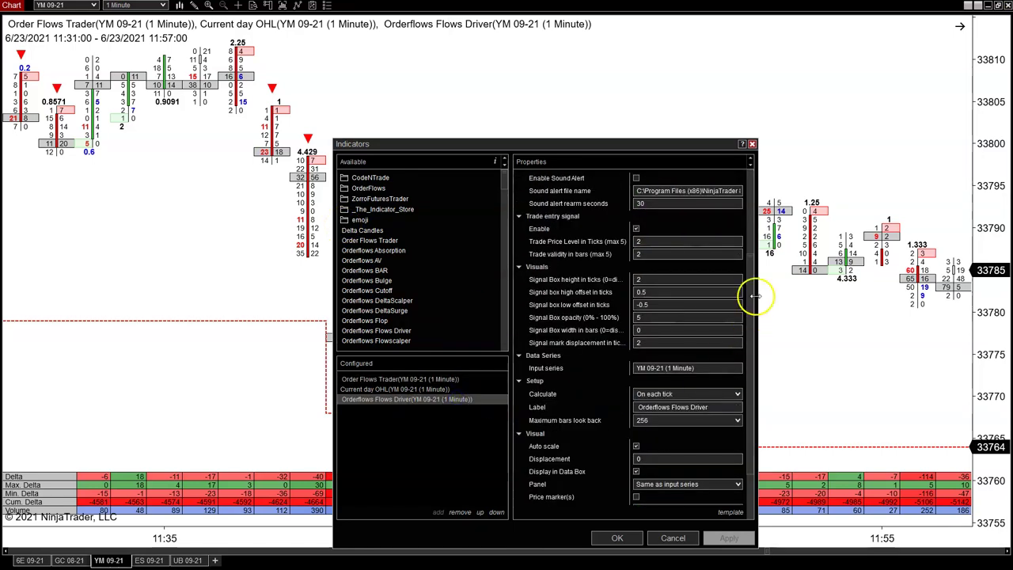
{"action": "scroll", "coordinate": [750, 301], "scroll_direction": "down", "scroll_amount": 3}
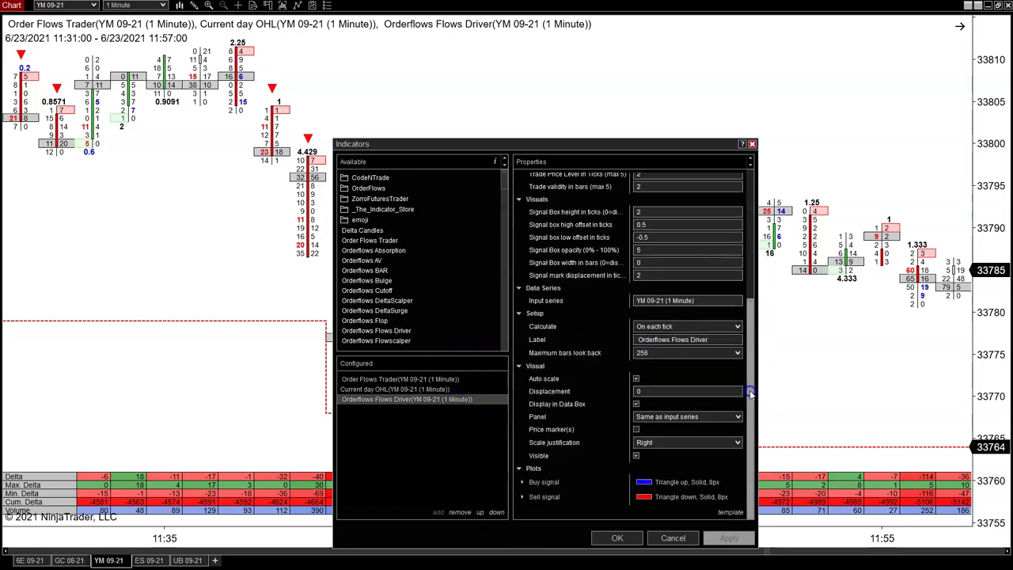
{"action": "left_click", "coordinate": [521, 481]}
{"action": "scroll", "coordinate": [656, 464], "scroll_direction": "down", "scroll_amount": 4}
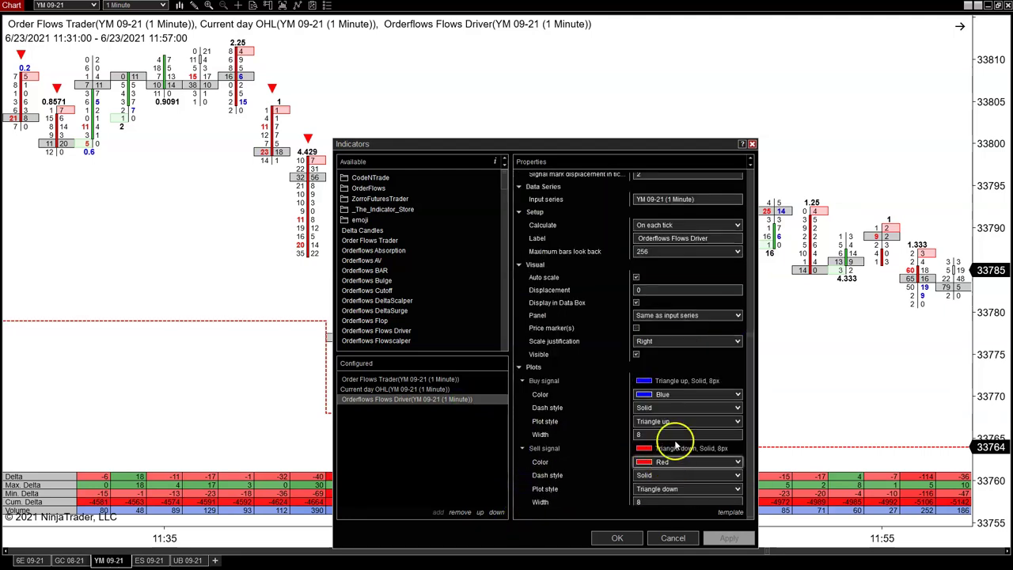
Examine the color choices for the Buy signal and Sell signal plots and the buy signal's width setting
{"action": "left_click", "coordinate": [673, 394]}
{"action": "scroll", "coordinate": [673, 344], "scroll_direction": "down", "scroll_amount": 2}
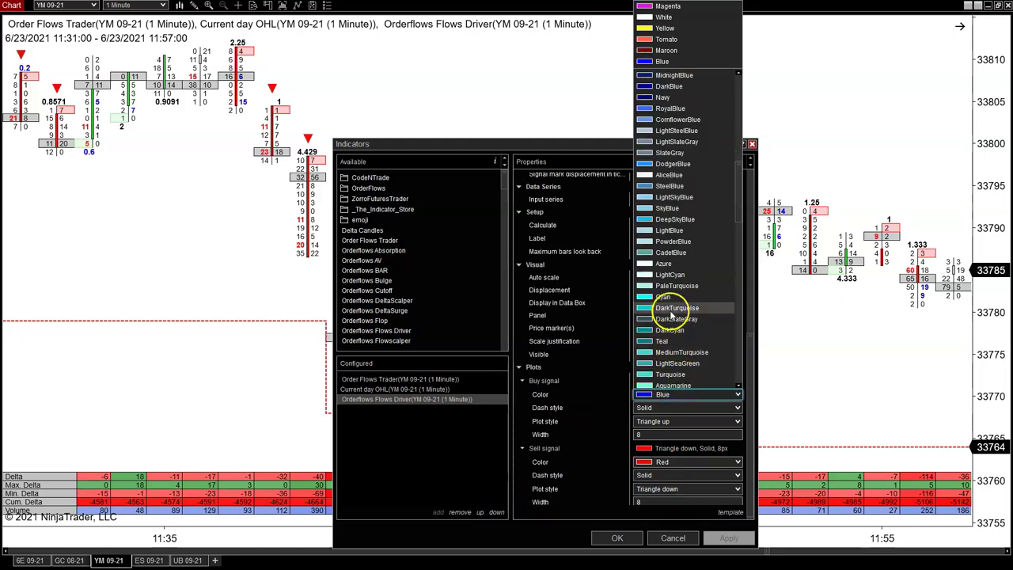
{"action": "left_click", "coordinate": [583, 413]}
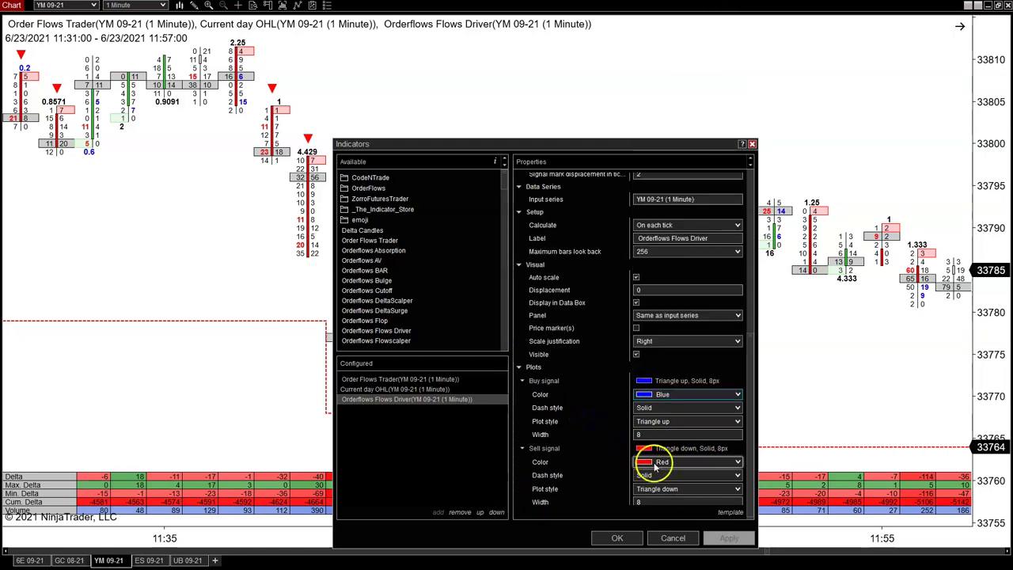
{"action": "left_click", "coordinate": [737, 463]}
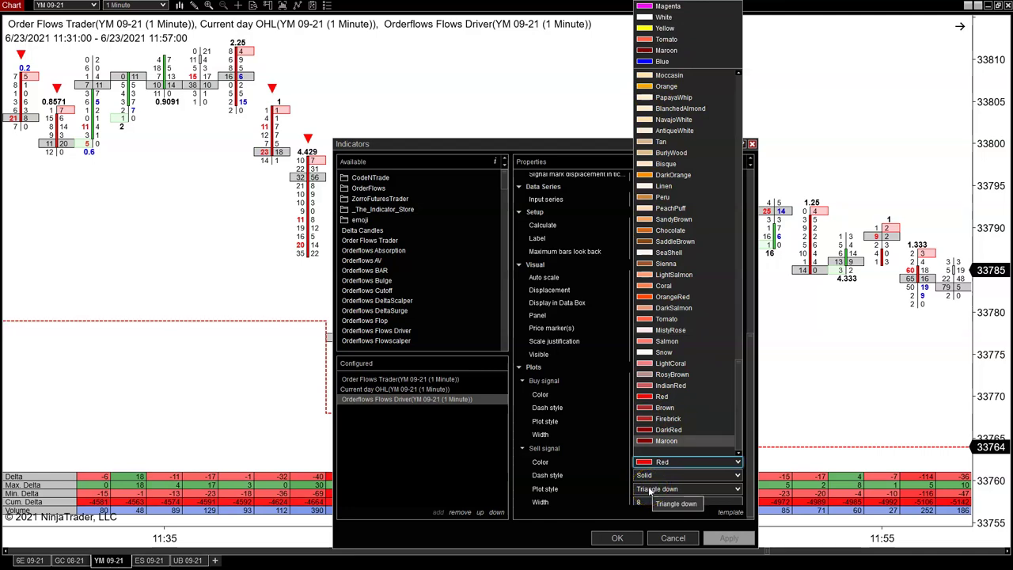
{"action": "left_click", "coordinate": [674, 538]}
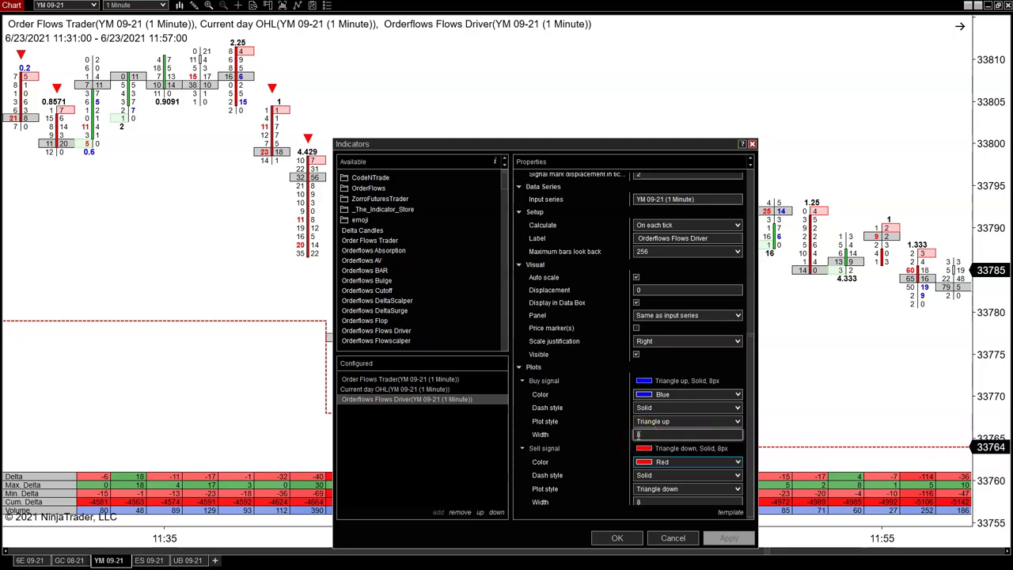
{"action": "left_click", "coordinate": [637, 435]}
Try out the swing filter option in the YM chart's Flows Driver settings, leaving it enabled
{"action": "scroll", "coordinate": [653, 414], "scroll_direction": "up", "scroll_amount": 3}
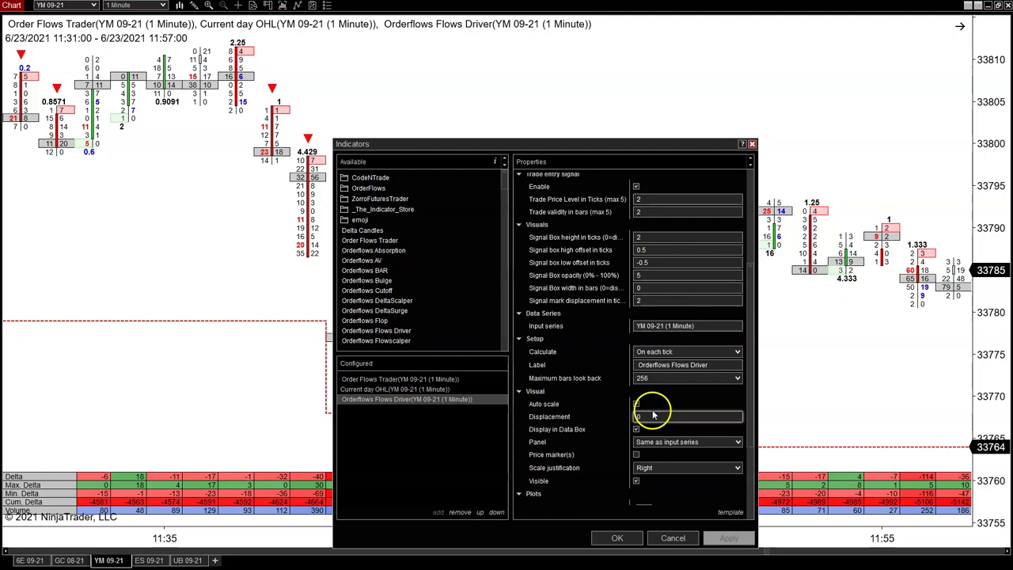
{"action": "scroll", "coordinate": [652, 411], "scroll_direction": "up", "scroll_amount": 4}
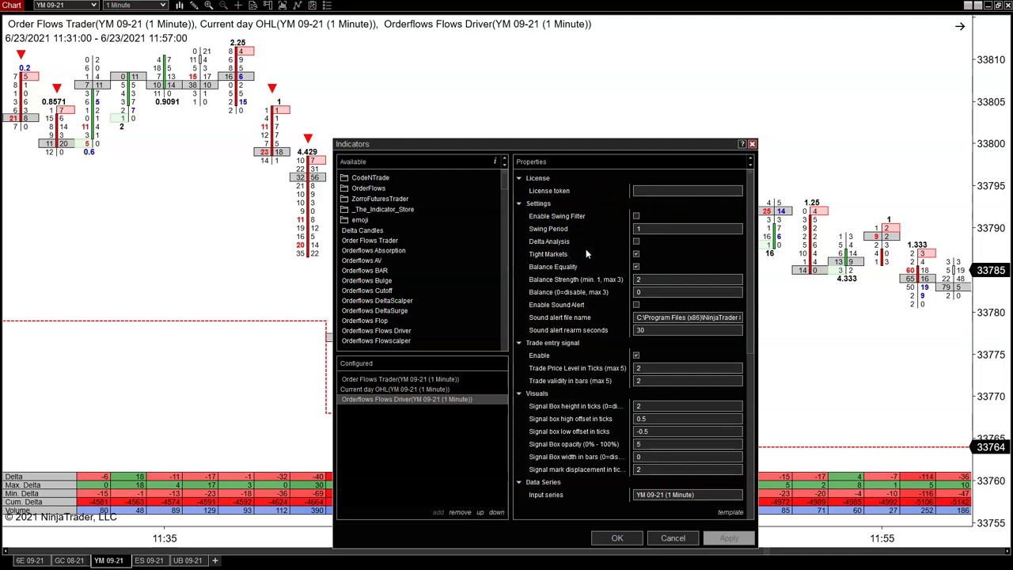
{"action": "left_click", "coordinate": [636, 217]}
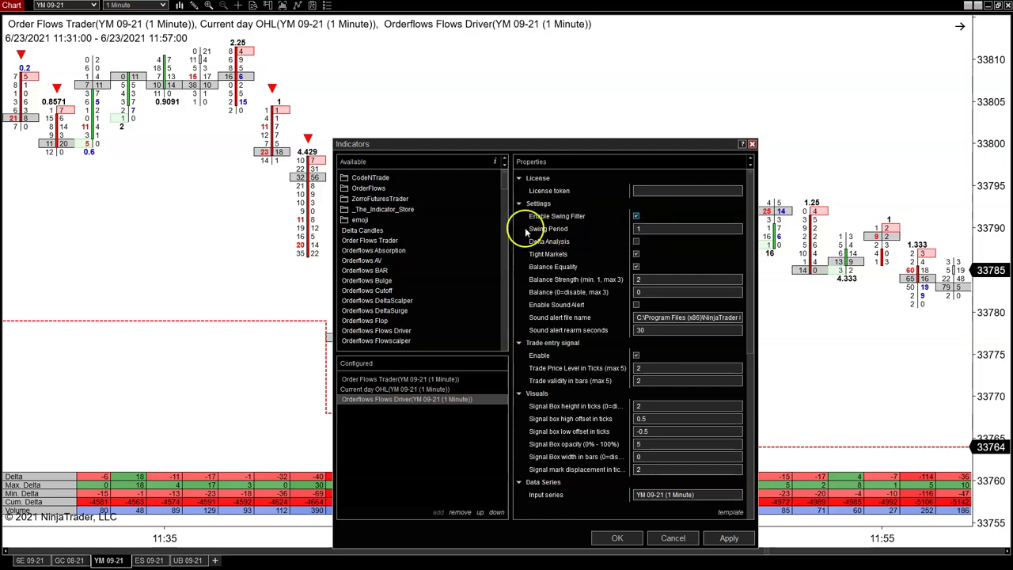
{"action": "left_click", "coordinate": [643, 229]}
{"action": "left_click", "coordinate": [641, 228]}
{"action": "left_click", "coordinate": [636, 216]}
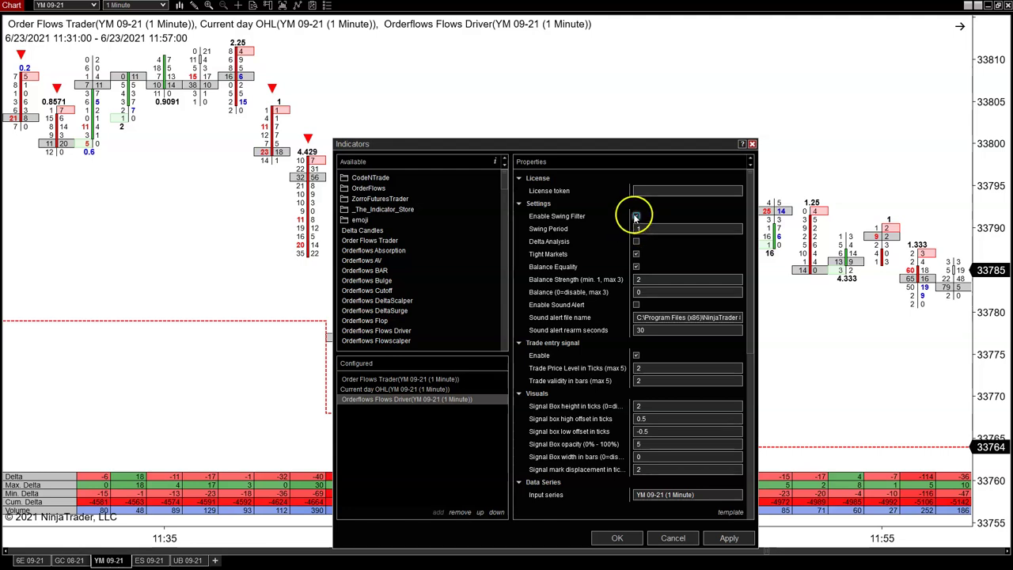
{"action": "left_click", "coordinate": [637, 216]}
Review the swing period and balance settings of Flows Driver, and close the indicator settings without saving
{"action": "left_click", "coordinate": [642, 228]}
{"action": "left_click", "coordinate": [643, 229]}
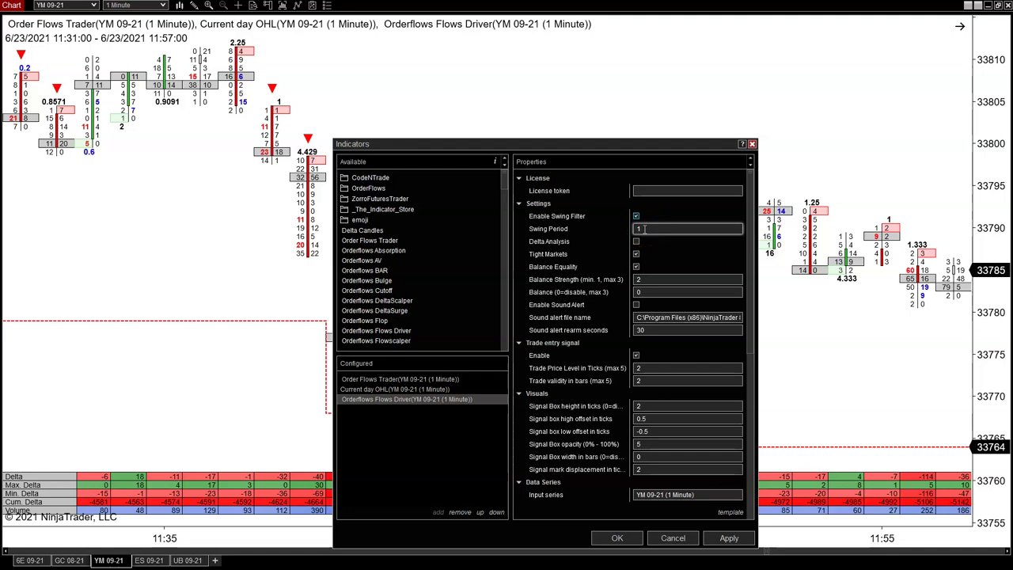
{"action": "left_click", "coordinate": [638, 289]}
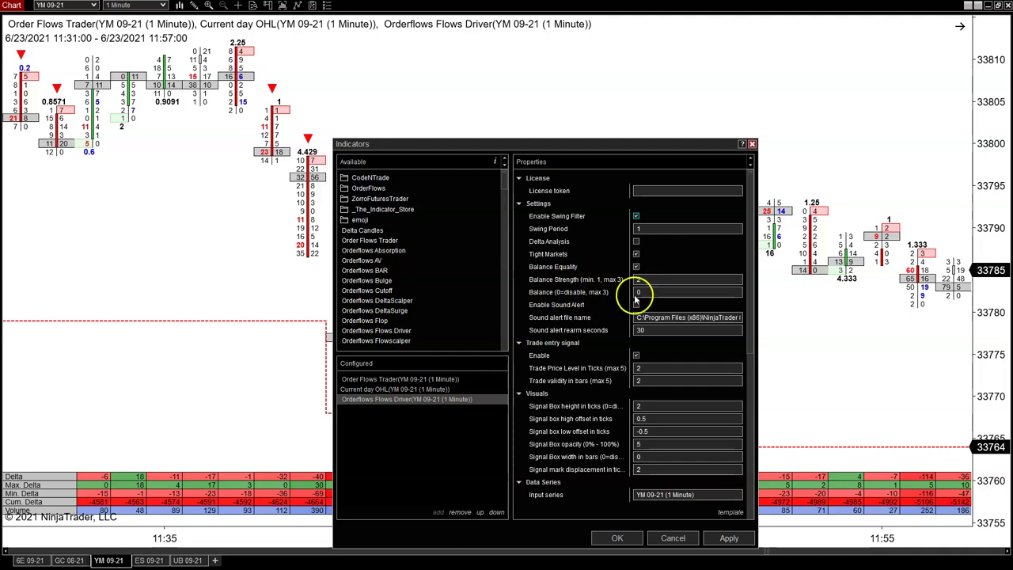
{"action": "left_click", "coordinate": [642, 228]}
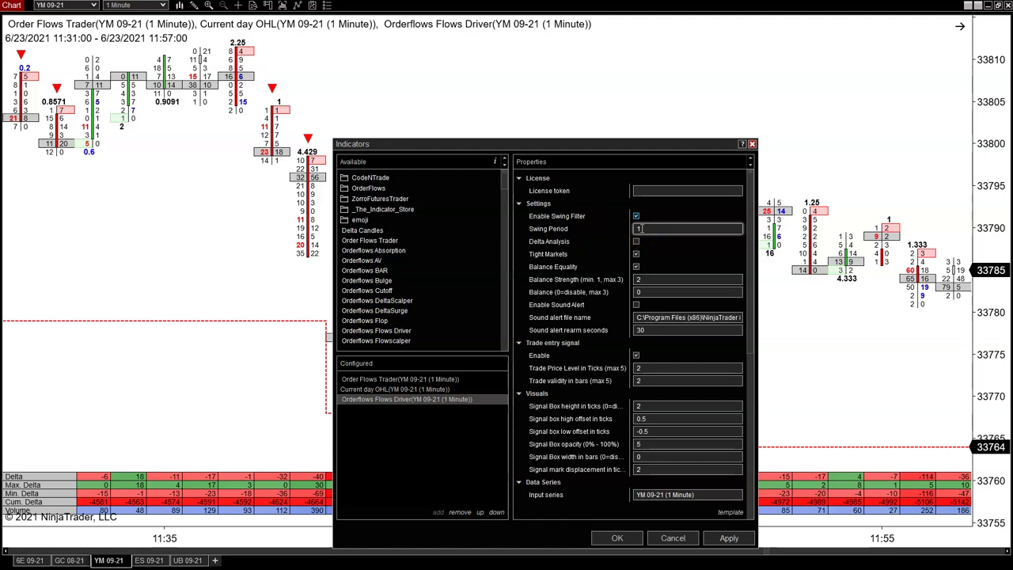
{"action": "left_click", "coordinate": [640, 215]}
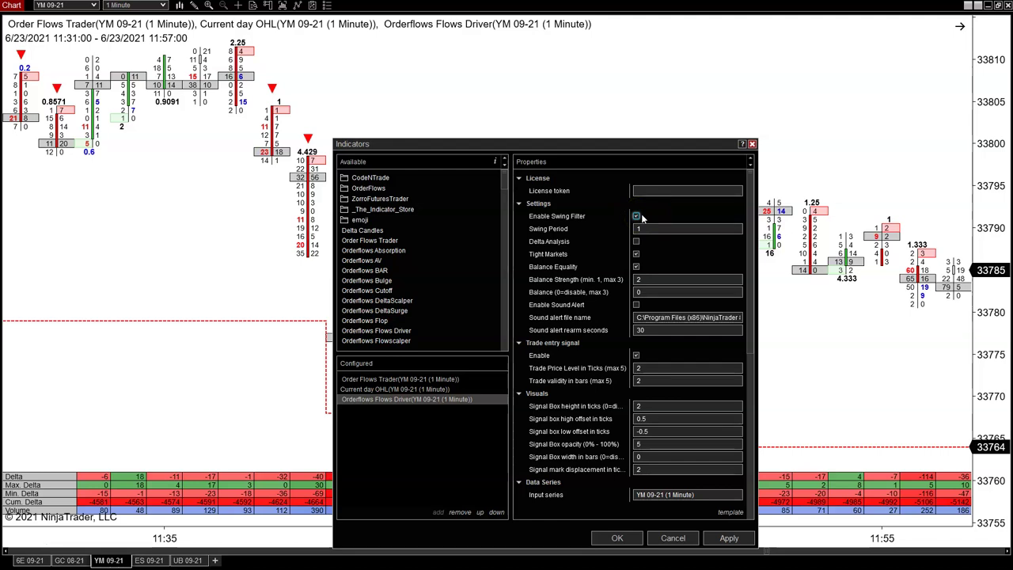
{"action": "left_click", "coordinate": [672, 538]}
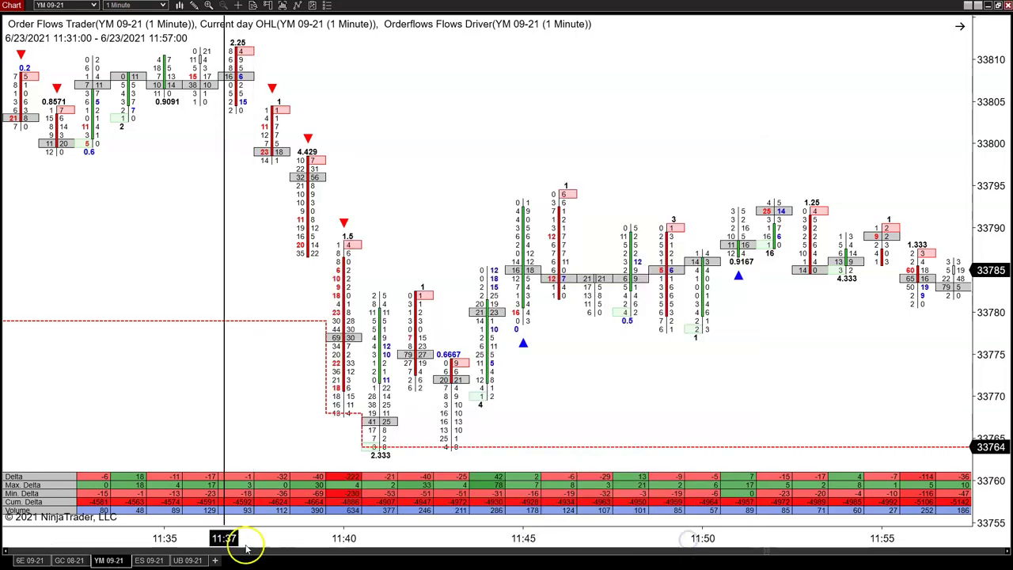
Show the latest bars of the UB 09-21 chart and open its indicator settings
{"action": "left_click", "coordinate": [187, 560]}
{"action": "scroll", "coordinate": [448, 462], "scroll_direction": "down", "scroll_amount": 5}
{"action": "scroll", "coordinate": [448, 462], "scroll_direction": "right", "scroll_amount": 5}
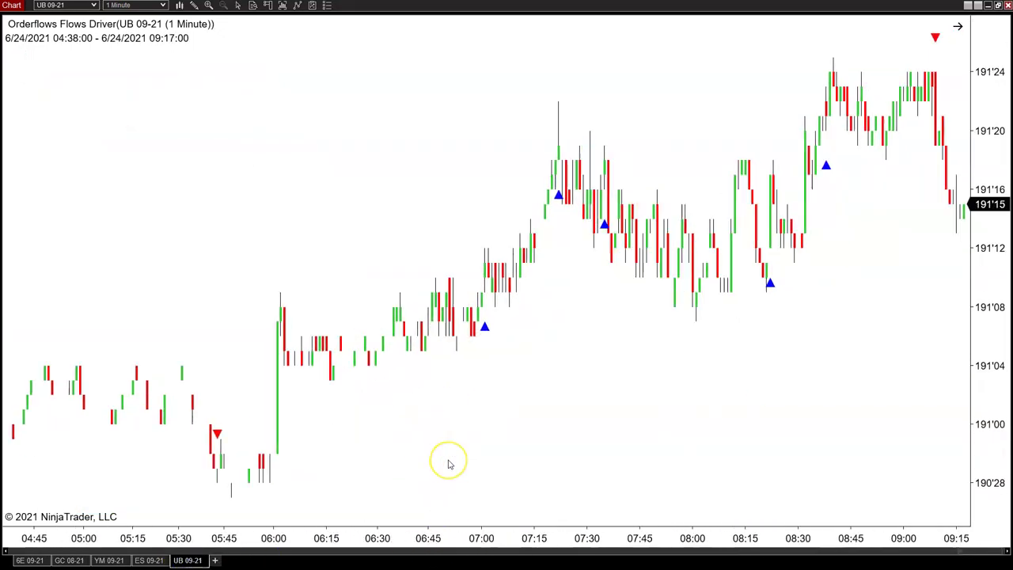
{"action": "scroll", "coordinate": [452, 459], "scroll_direction": "left", "scroll_amount": 1}
{"action": "right_click", "coordinate": [451, 457]}
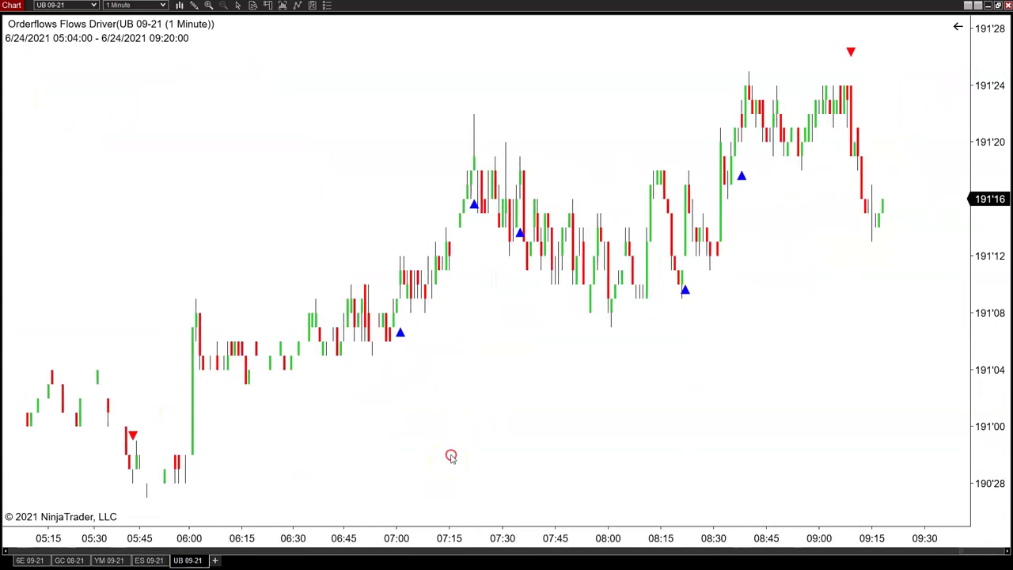
{"action": "left_click", "coordinate": [520, 222]}
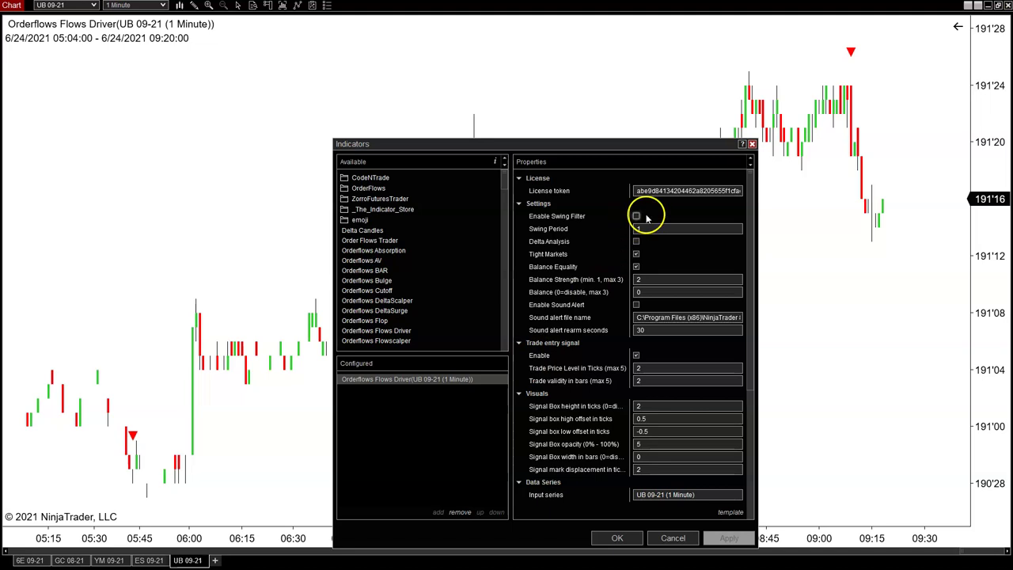
Enable the swing filter in the UB chart's Orderflows Flows Driver settings
{"action": "left_click", "coordinate": [637, 217]}
{"action": "left_click", "coordinate": [638, 216]}
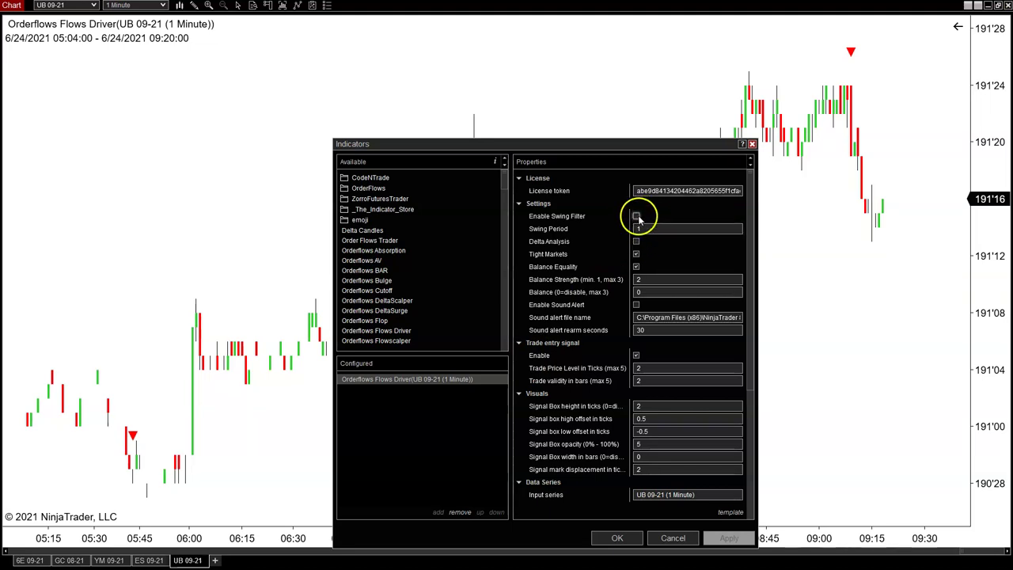
{"action": "left_click", "coordinate": [637, 217]}
{"action": "left_click", "coordinate": [639, 218]}
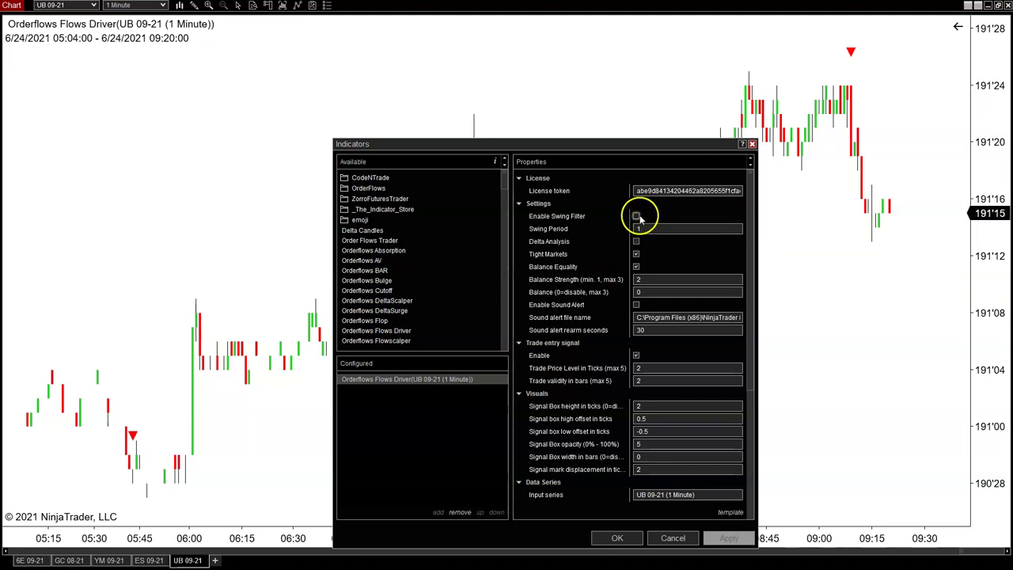
{"action": "left_click", "coordinate": [638, 216]}
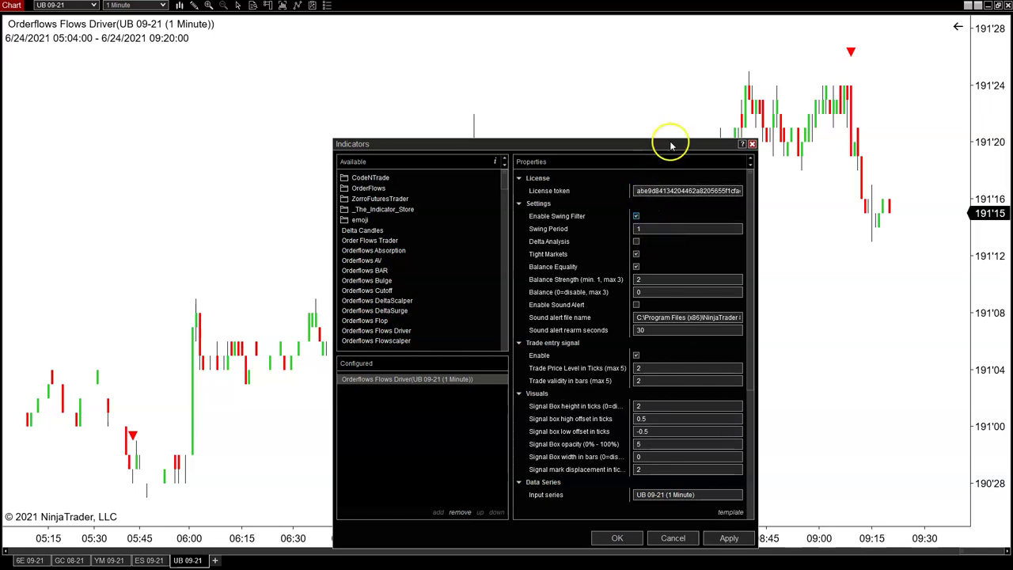
Shrink and move the Indicators dialog to uncover more of the UB chart, and apply the swing filter to it
{"action": "left_click_drag", "start_coordinate": [670, 146], "coordinate": [855, 140]}
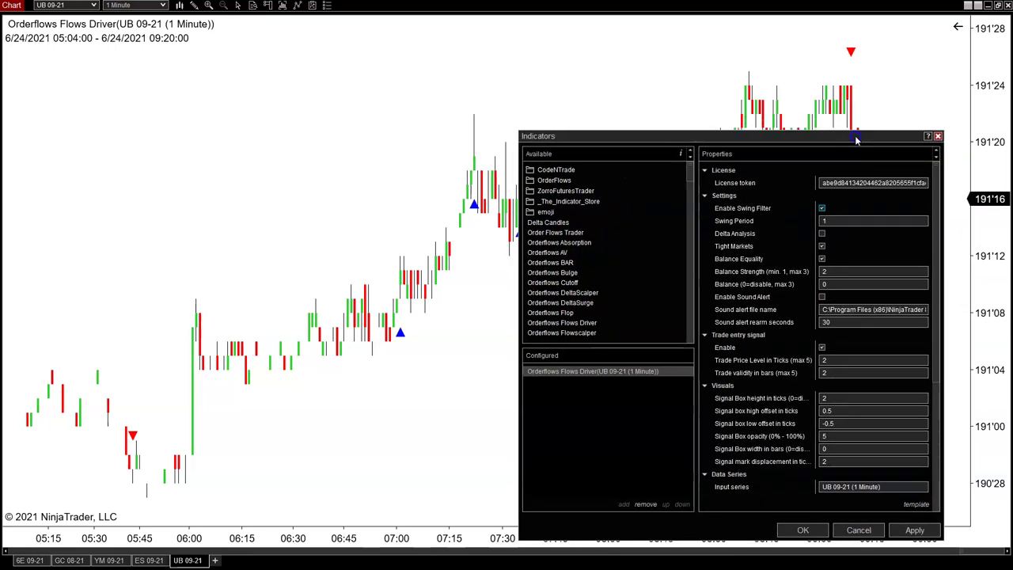
{"action": "left_click_drag", "start_coordinate": [522, 132], "coordinate": [635, 246]}
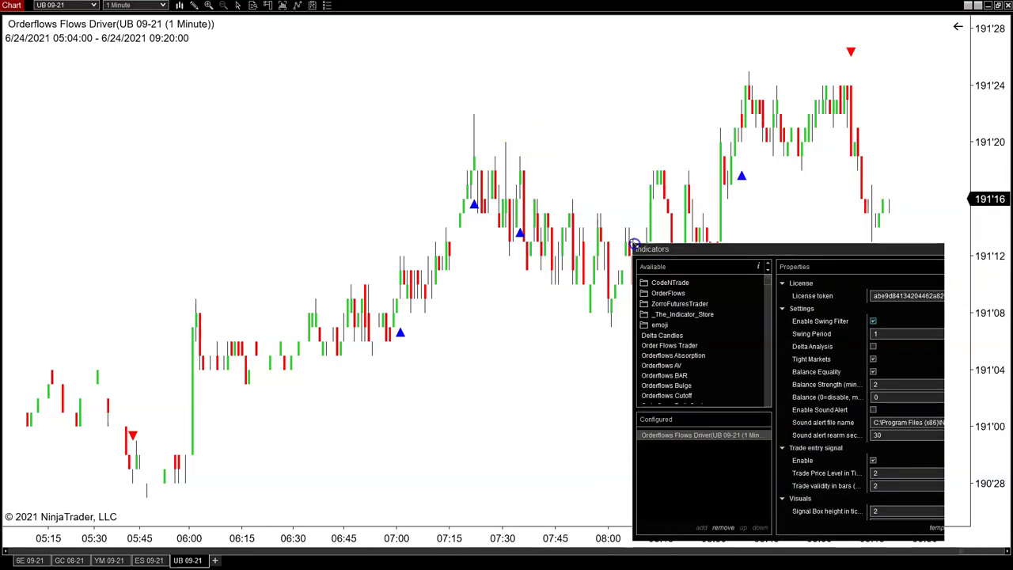
{"action": "left_click_drag", "start_coordinate": [752, 253], "coordinate": [679, 244]}
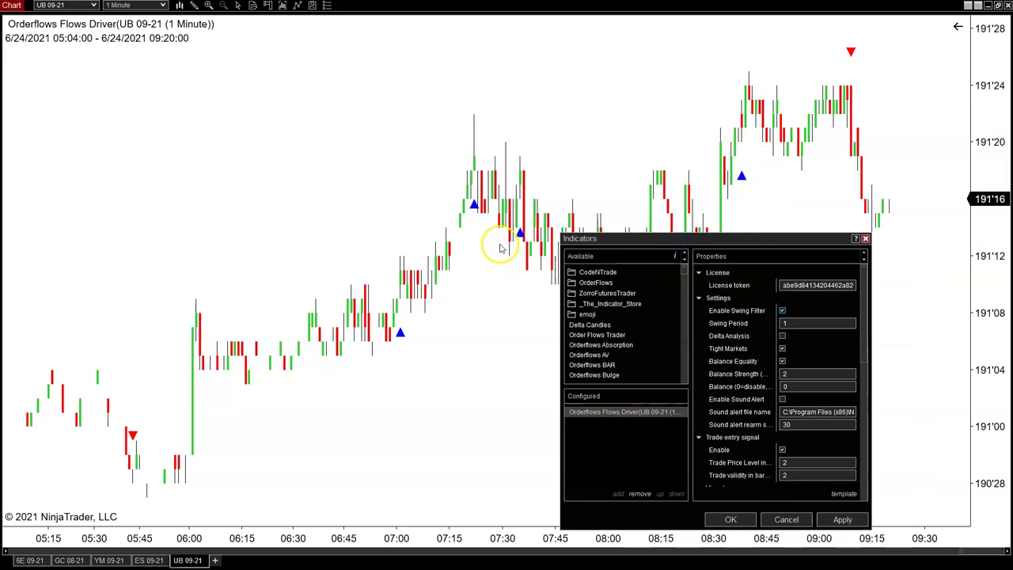
{"action": "left_click", "coordinate": [845, 521]}
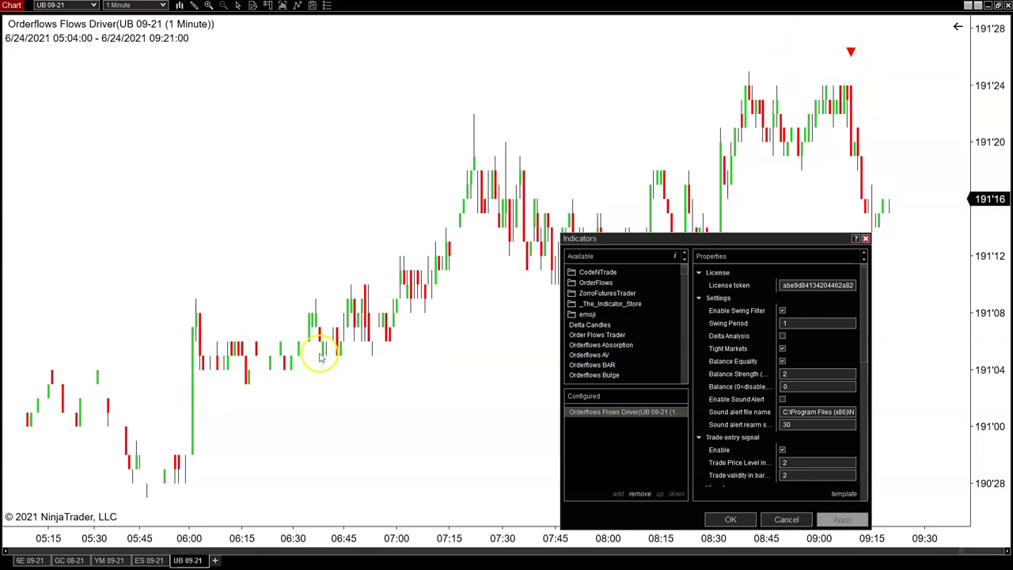
Disable the UB chart's swing filter, apply the change, and close the indicator settings
{"action": "left_click", "coordinate": [783, 312]}
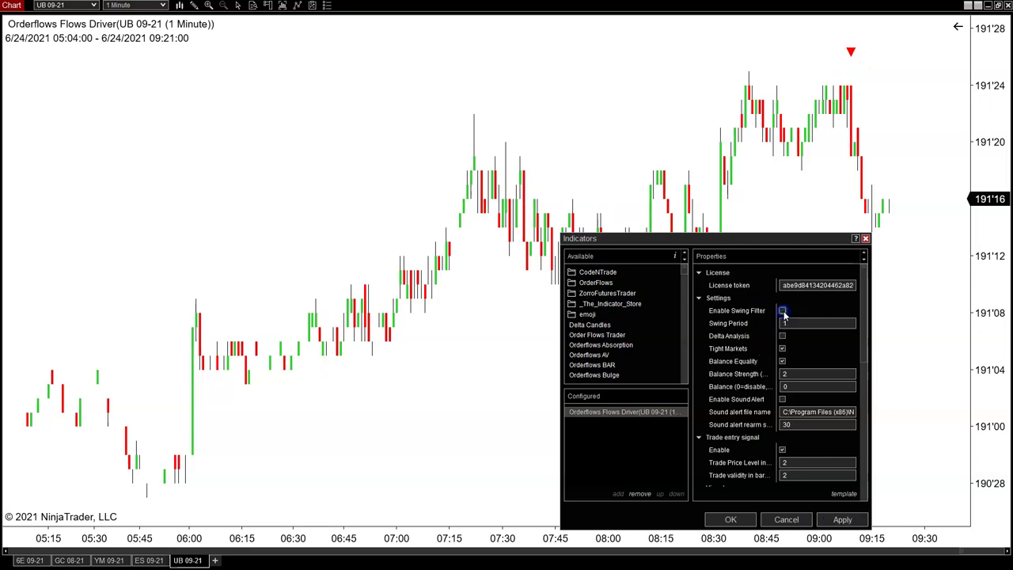
{"action": "left_click", "coordinate": [843, 519]}
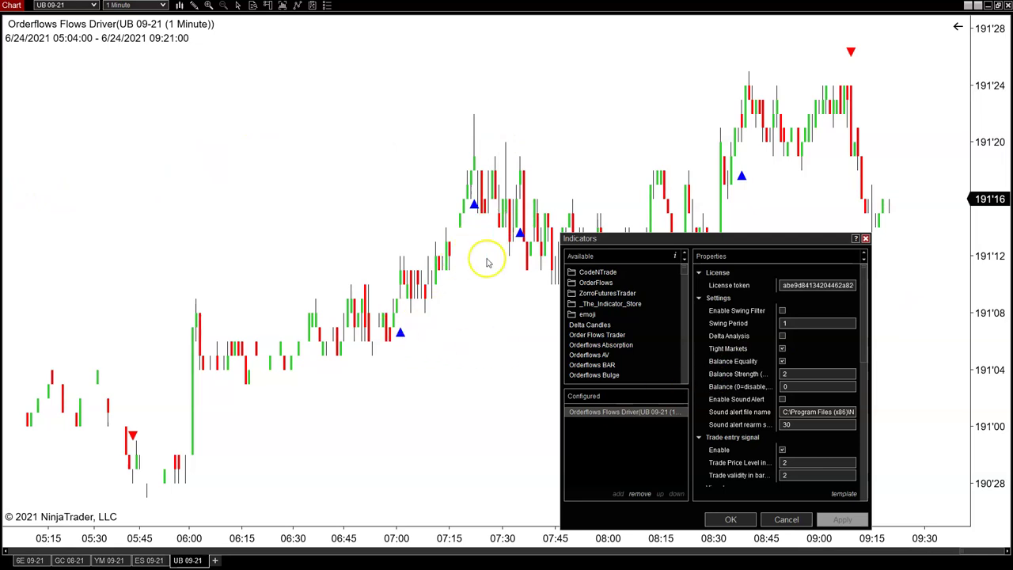
{"action": "left_click", "coordinate": [795, 385]}
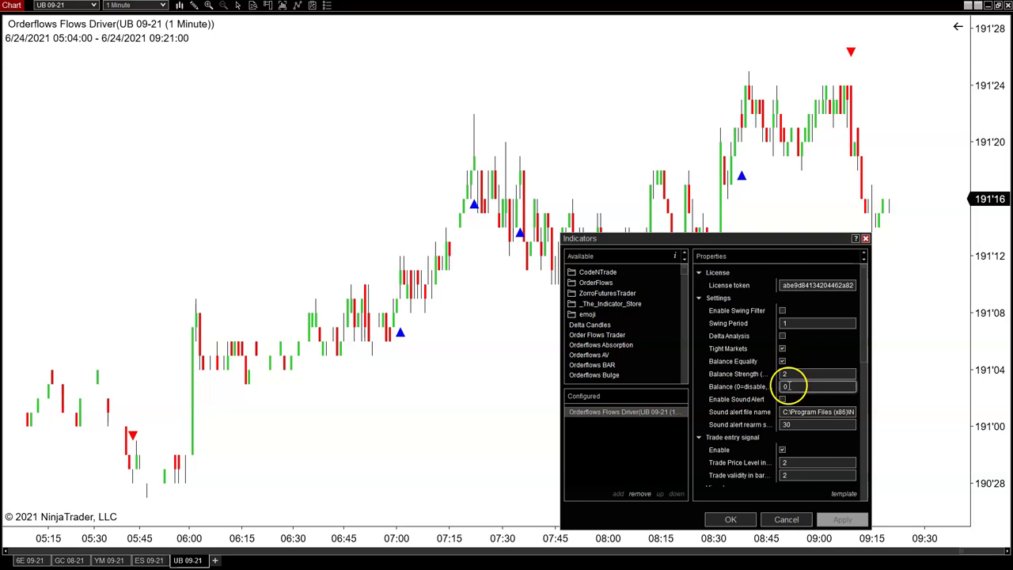
{"action": "left_click", "coordinate": [834, 520]}
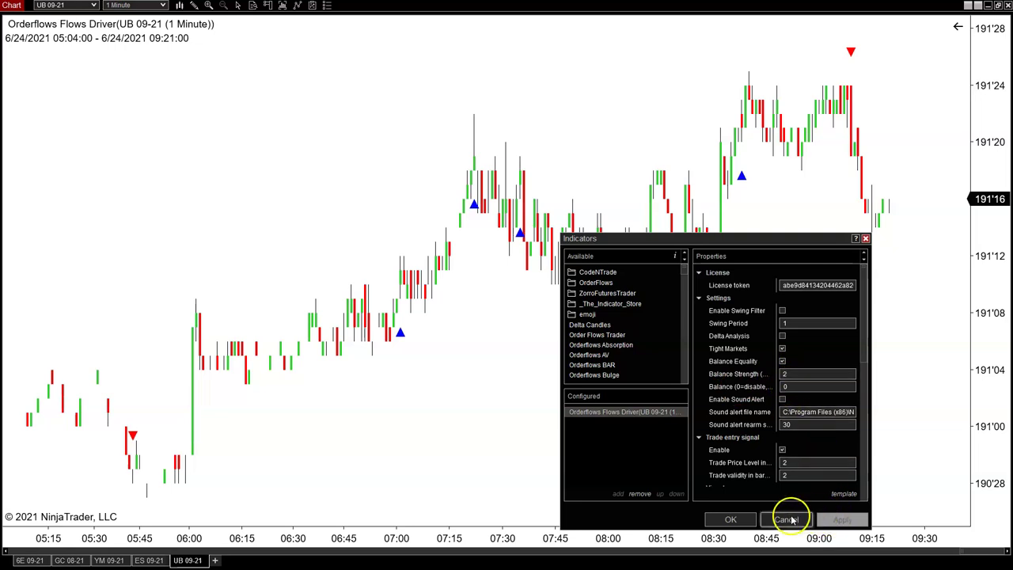
{"action": "left_click", "coordinate": [744, 524]}
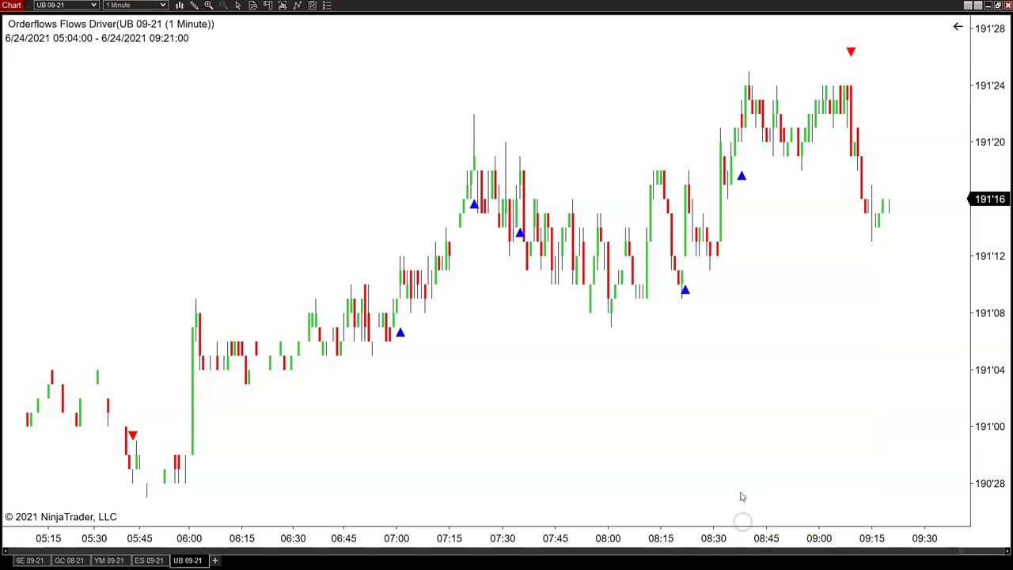
Switch to the ES 09-21 chart
{"action": "left_click", "coordinate": [145, 560]}
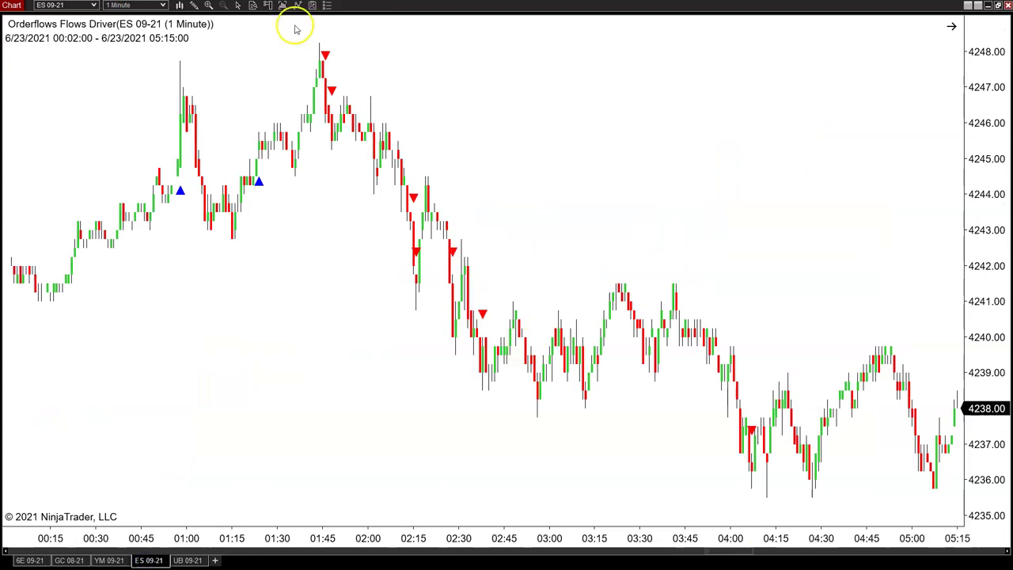
Review the signals on the ES 09-21 chart, and change the chart's instrument to the NQ 09-21 futures contract
{"action": "scroll", "coordinate": [448, 402], "scroll_direction": "down", "scroll_amount": 2}
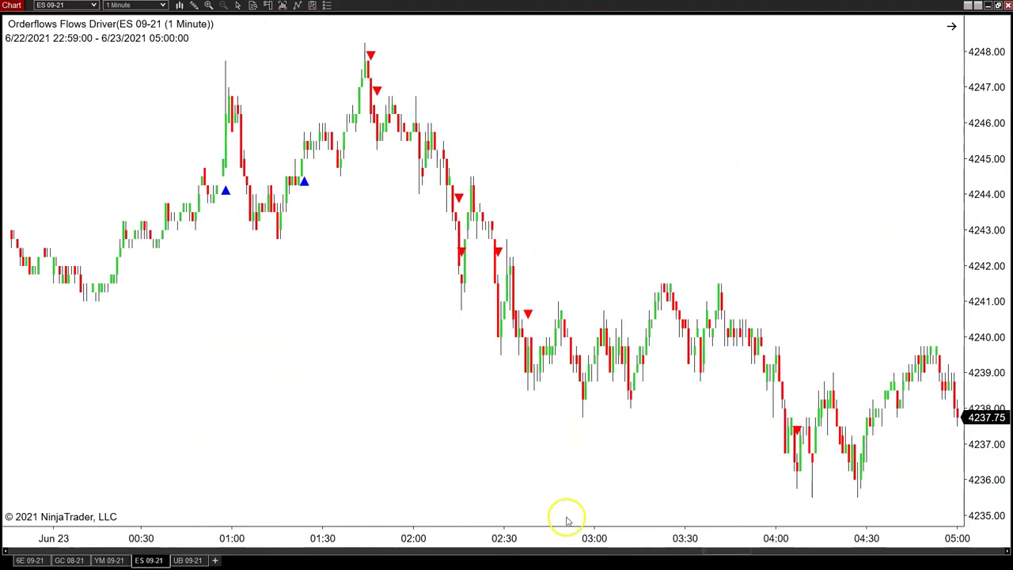
{"action": "left_click_drag", "start_coordinate": [583, 534], "coordinate": [746, 541]}
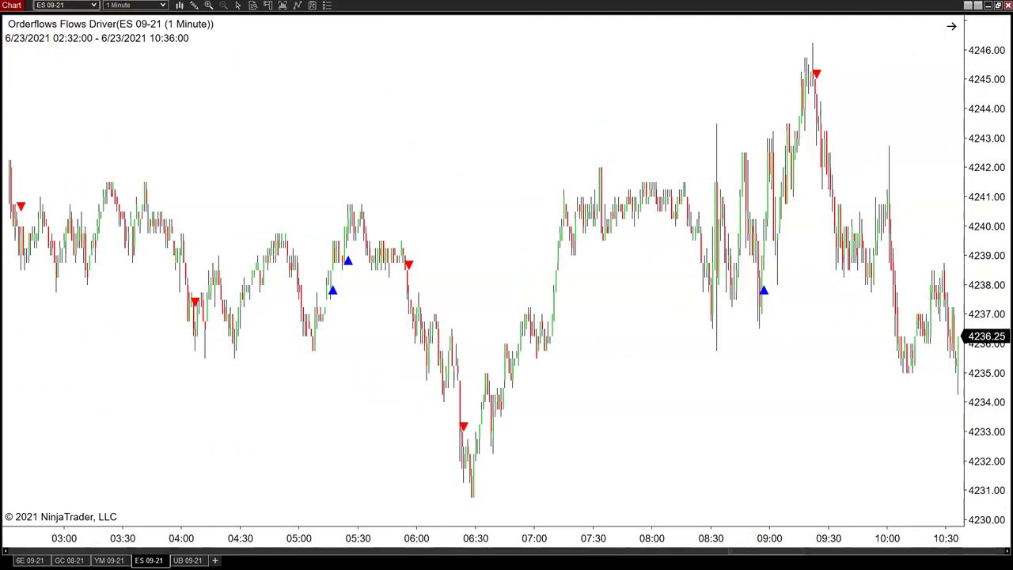
{"action": "left_click", "coordinate": [93, 5]}
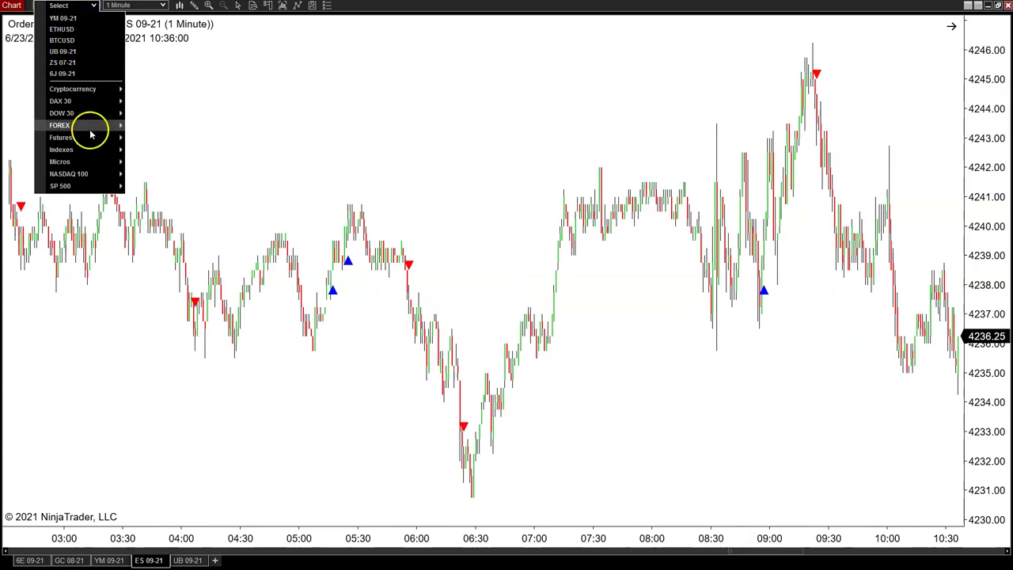
{"action": "mouse_move", "coordinate": [87, 150]}
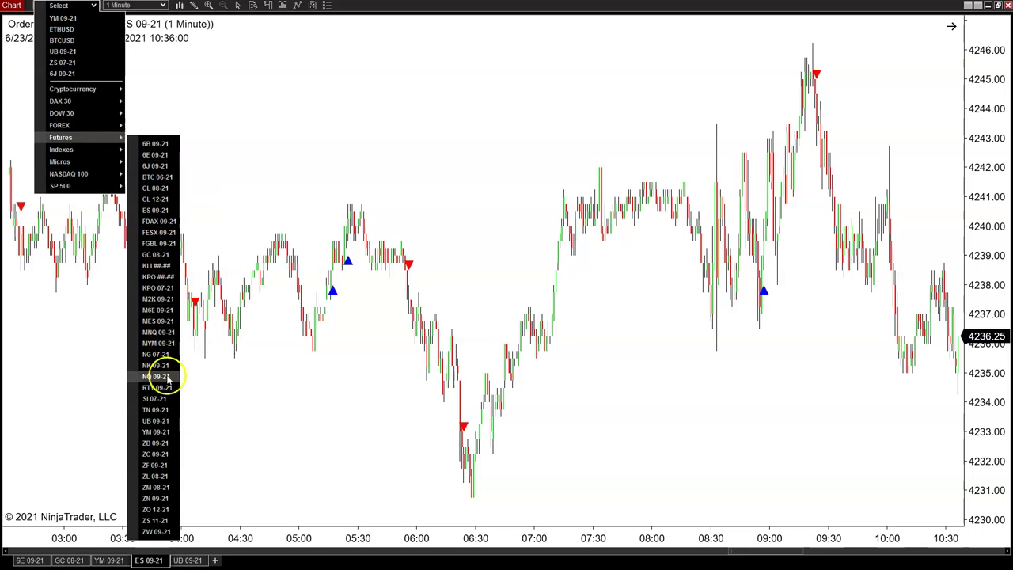
{"action": "left_click", "coordinate": [163, 375]}
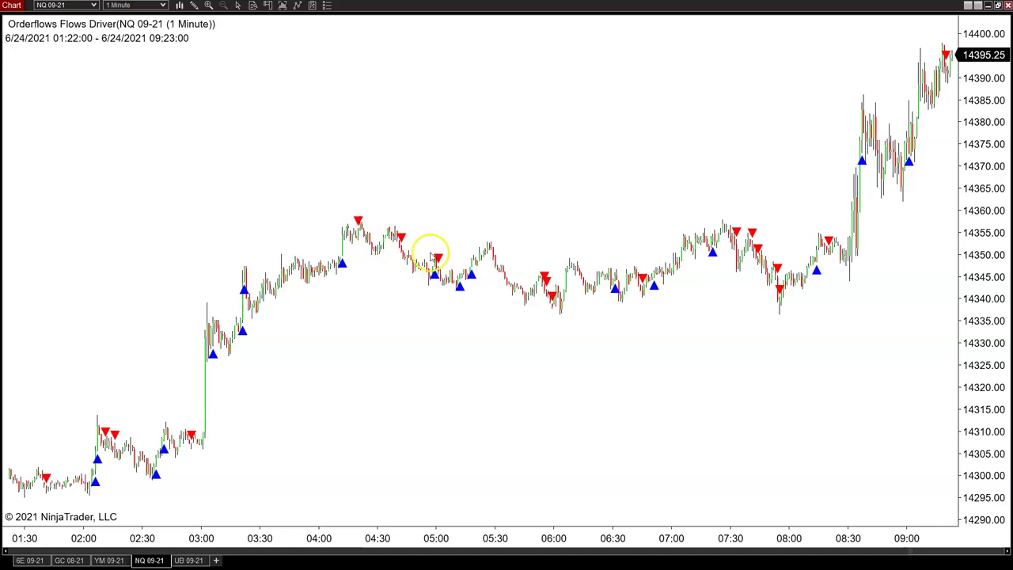
Set Balance to 0 in the NQ chart's Orderflows Flows Driver settings and apply the change
{"action": "left_click_drag", "start_coordinate": [973, 552], "coordinate": [897, 549]}
{"action": "right_click", "coordinate": [582, 464]}
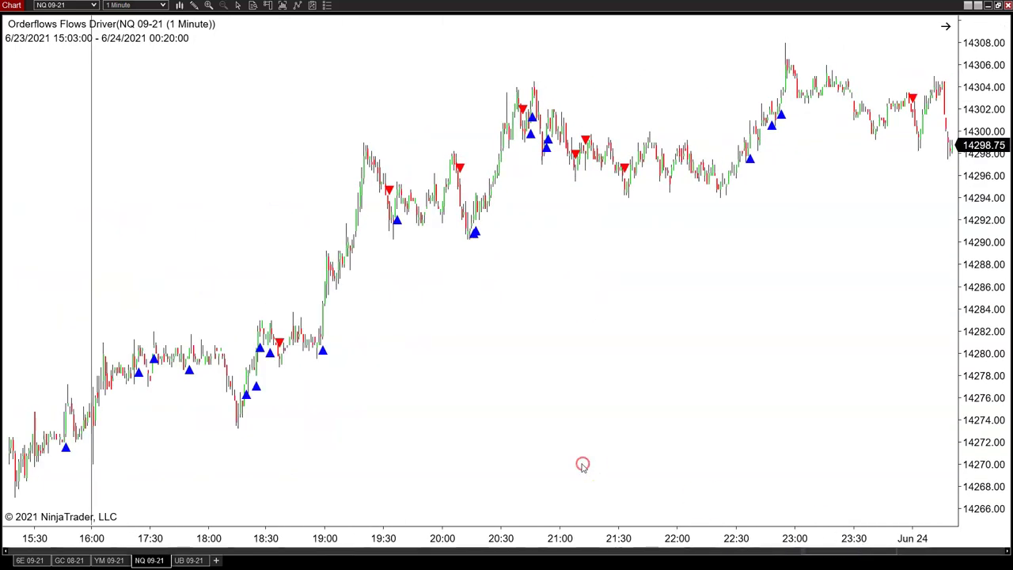
{"action": "left_click", "coordinate": [656, 230]}
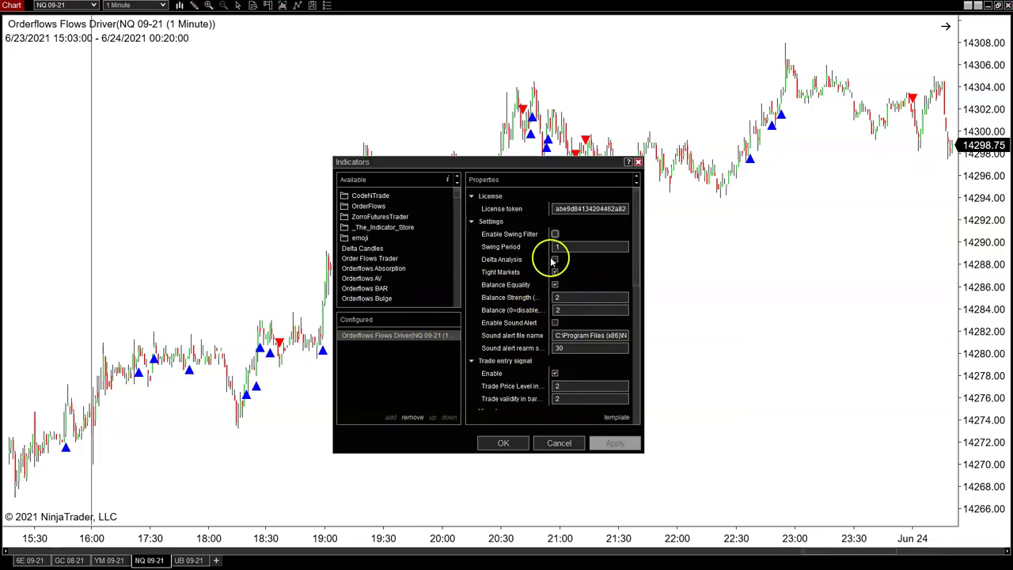
{"action": "left_click", "coordinate": [532, 312]}
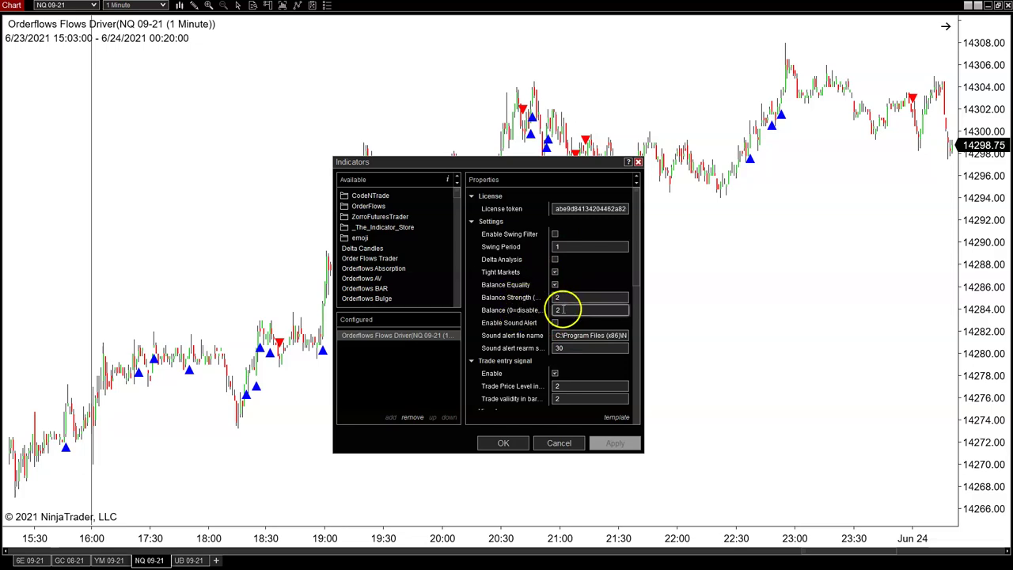
{"action": "key", "text": "BackSpace"}
{"action": "type", "text": "3"}
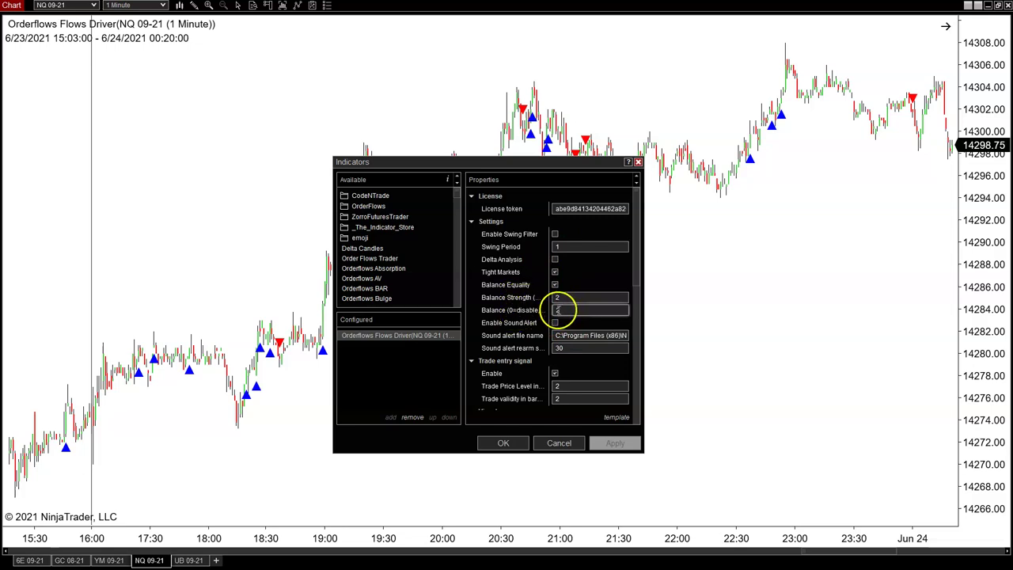
{"action": "double_click", "coordinate": [558, 311]}
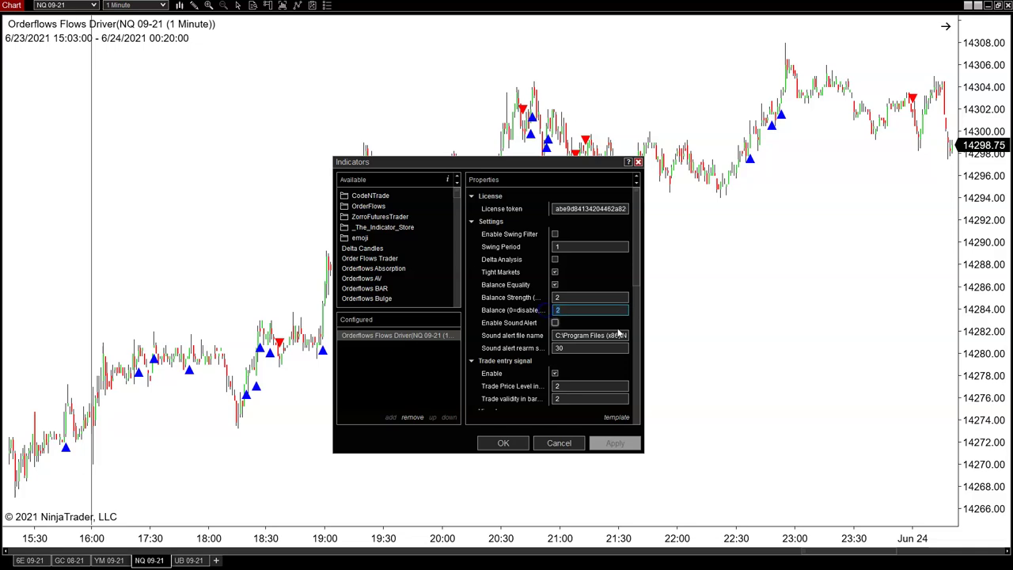
{"action": "type", "text": "0"}
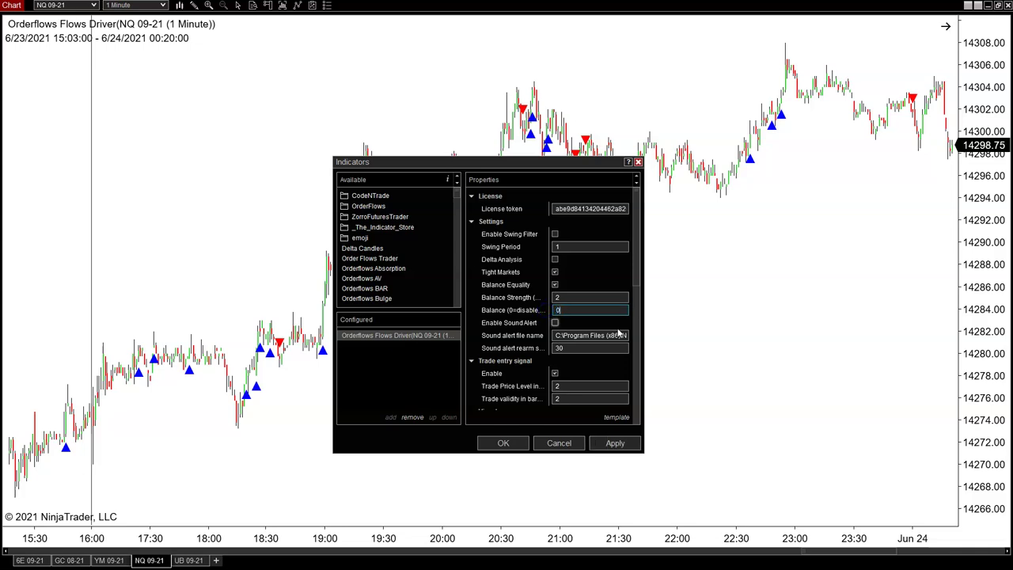
{"action": "left_click", "coordinate": [617, 443]}
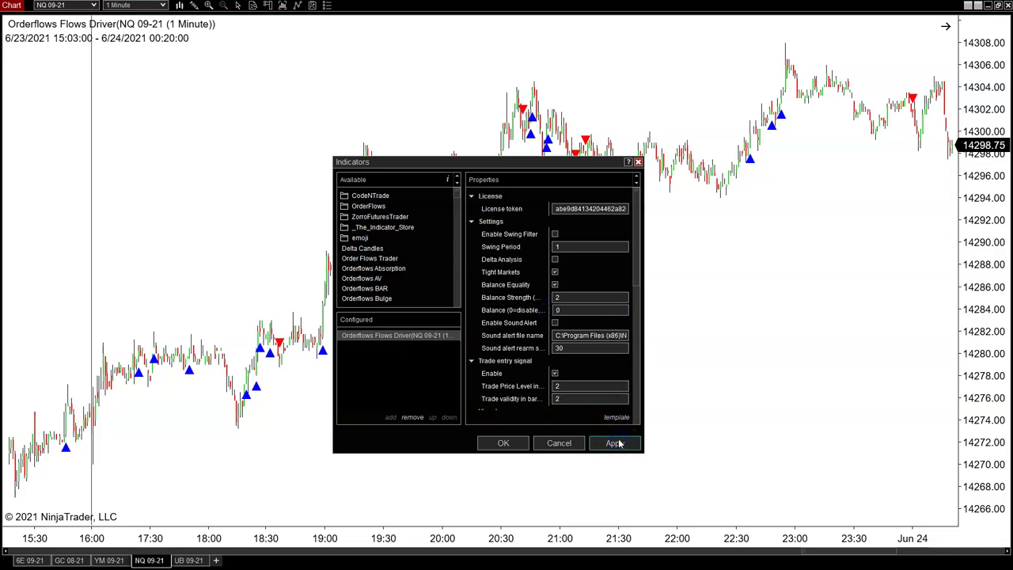
Widen the Indicators dialog to read the full names and limits of the Balance Strength and Balance settings
{"action": "left_click", "coordinate": [575, 316]}
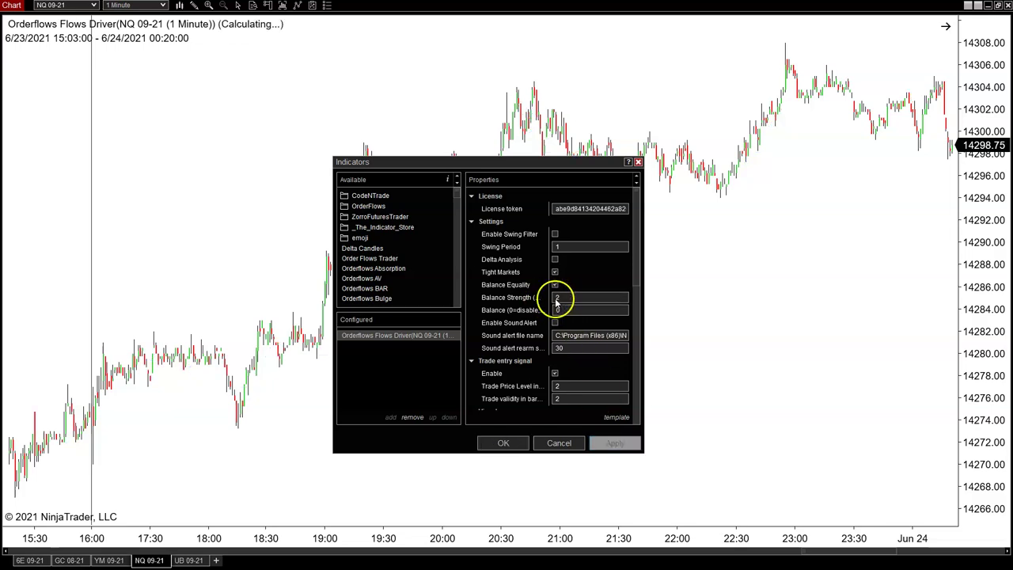
{"action": "left_click_drag", "start_coordinate": [644, 296], "coordinate": [793, 323]}
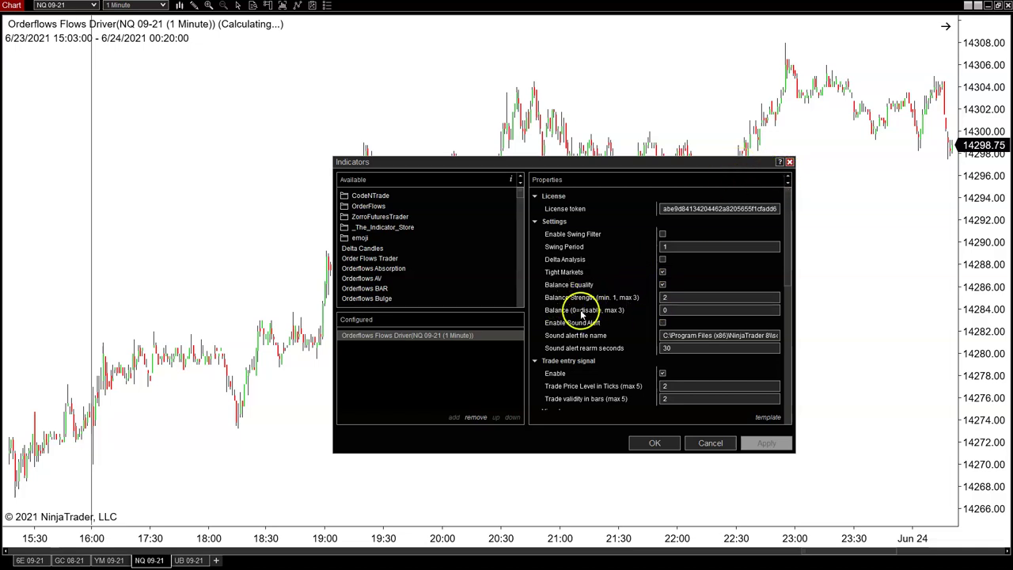
{"action": "left_click", "coordinate": [667, 311]}
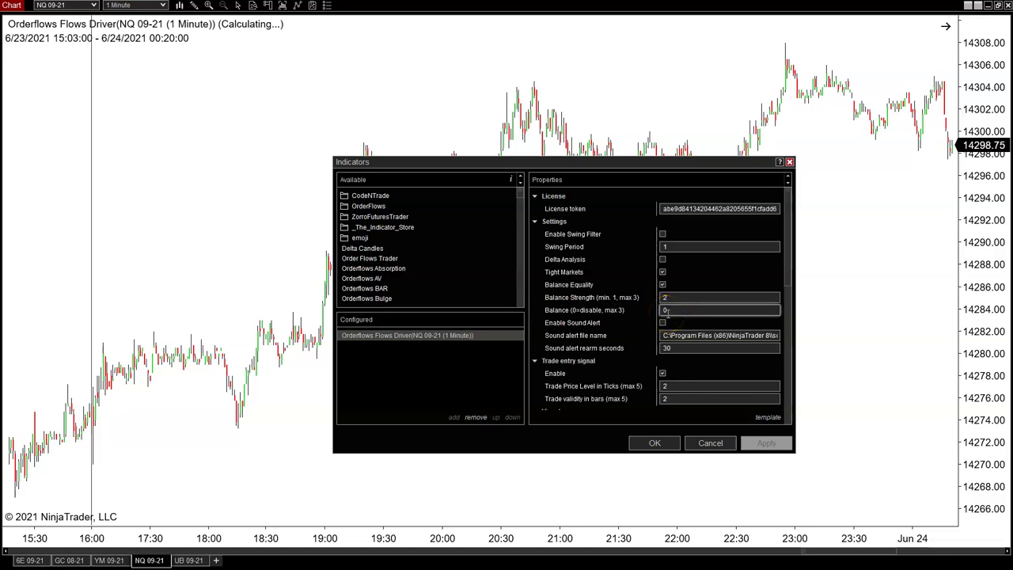
{"action": "left_click", "coordinate": [573, 315]}
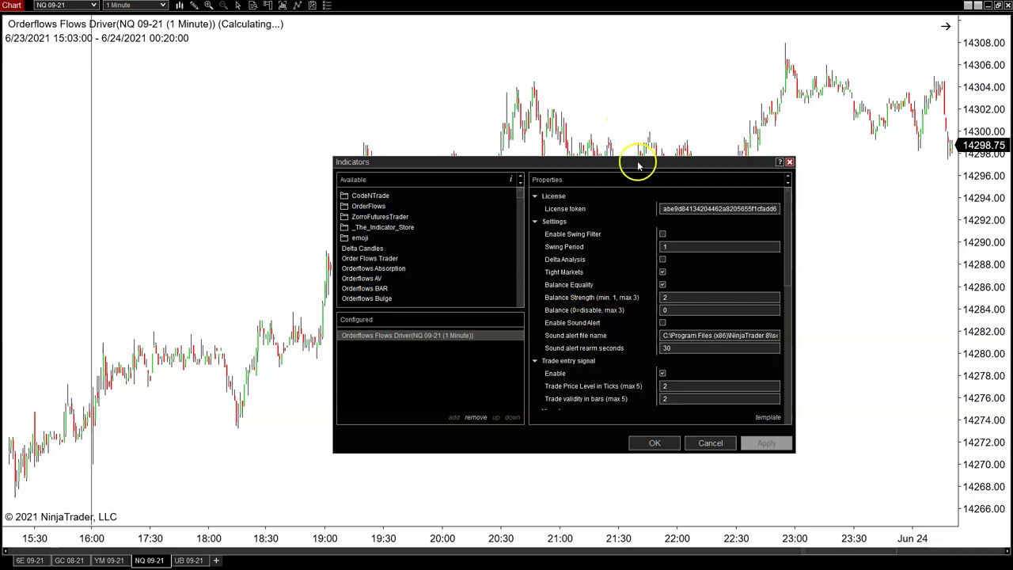
Move and narrow the Indicators dialog to uncover the NQ chart, and examine the signals with Balance disabled
{"action": "left_click_drag", "start_coordinate": [674, 170], "coordinate": [640, 205]}
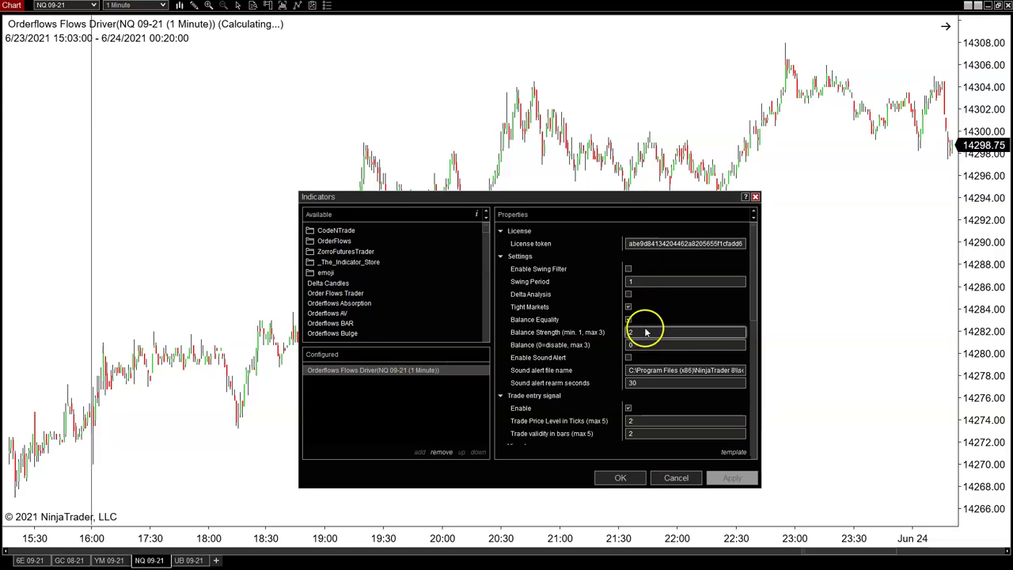
{"action": "left_click_drag", "start_coordinate": [666, 198], "coordinate": [805, 229]}
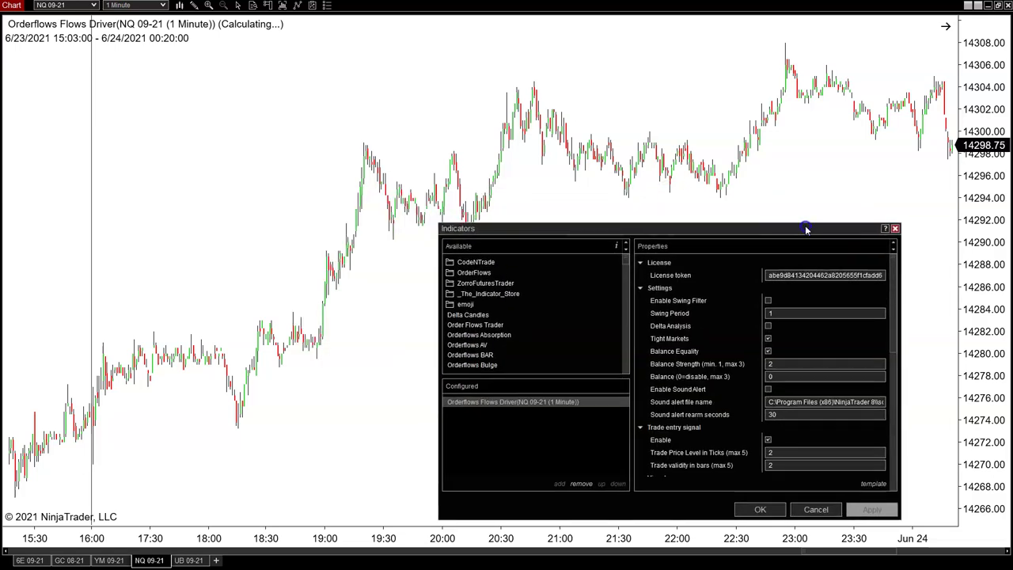
{"action": "left_click_drag", "start_coordinate": [440, 324], "coordinate": [600, 333]}
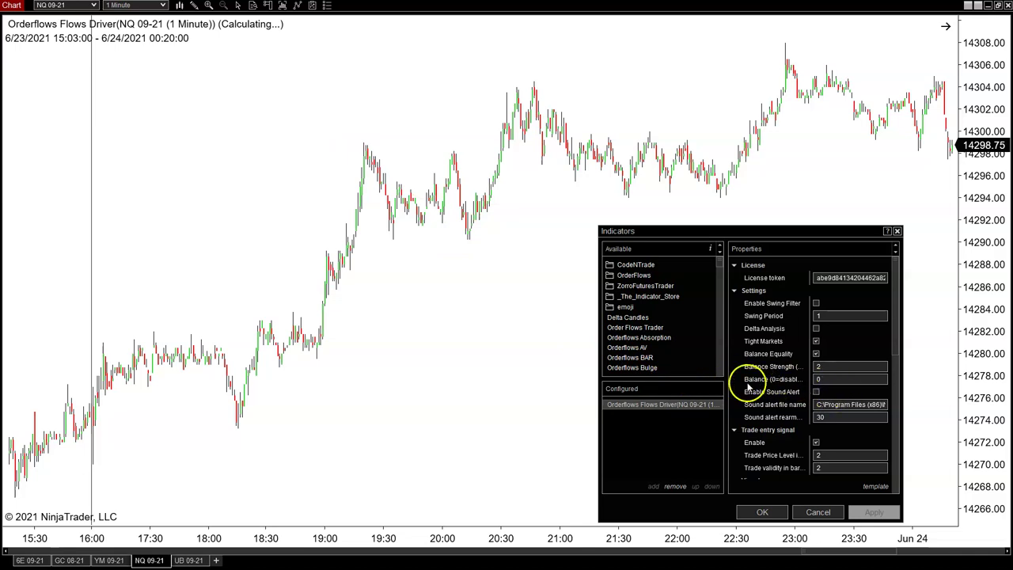
{"action": "left_click", "coordinate": [820, 379]}
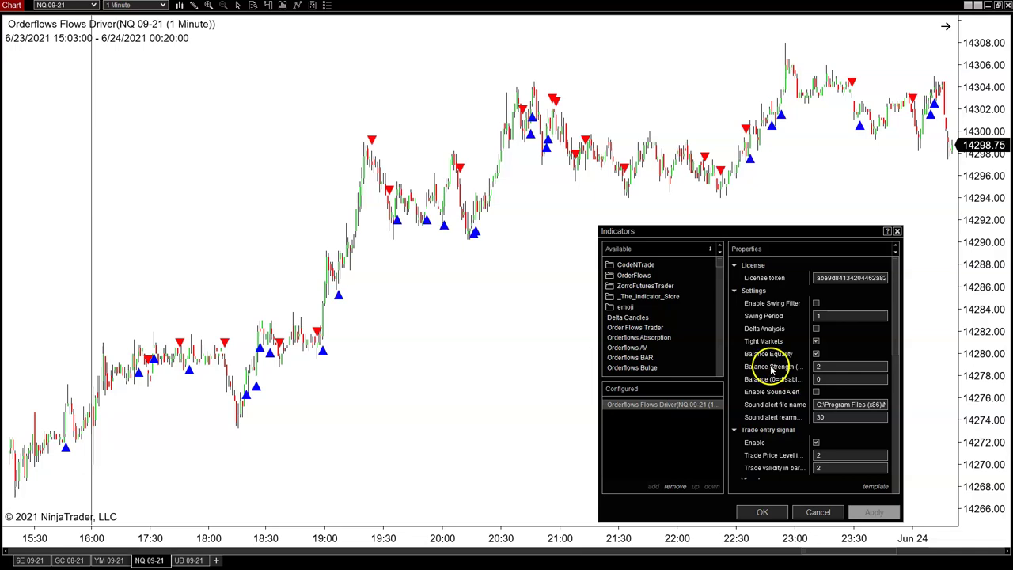
{"action": "left_click", "coordinate": [821, 367]}
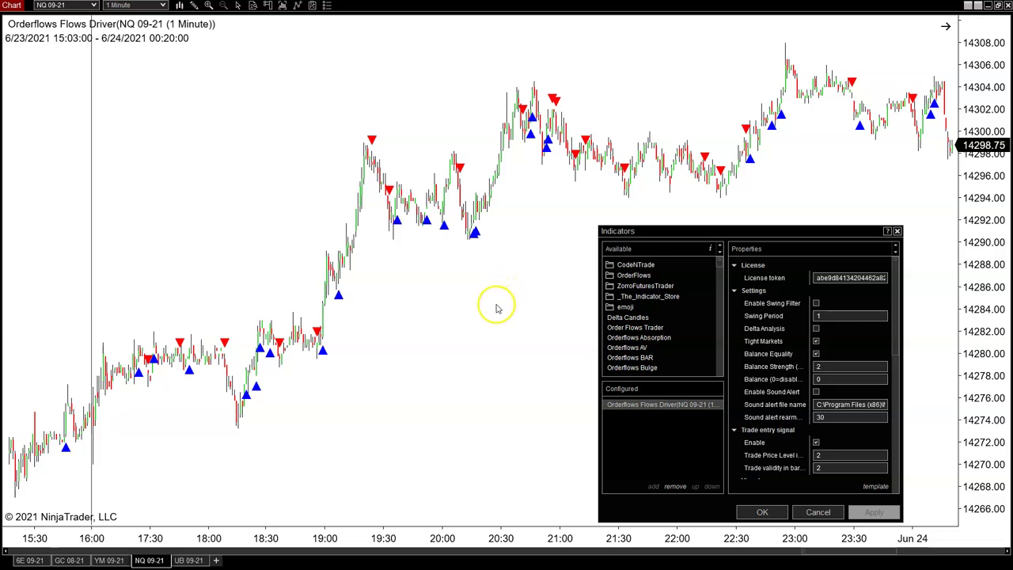
Enable the swing filter for the NQ chart's Orderflows Flows Driver and apply it
{"action": "left_click", "coordinate": [816, 304]}
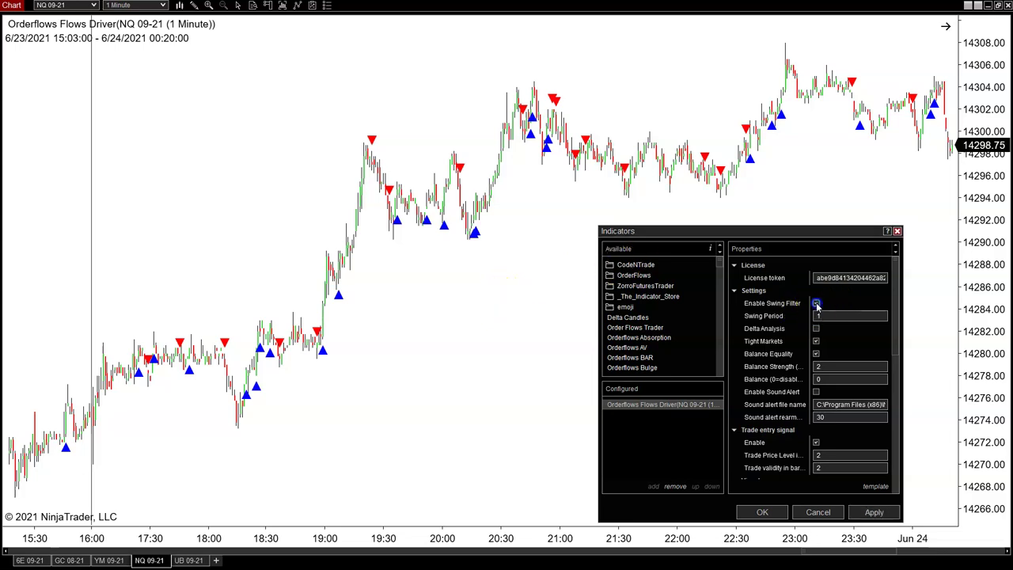
{"action": "left_click", "coordinate": [891, 517]}
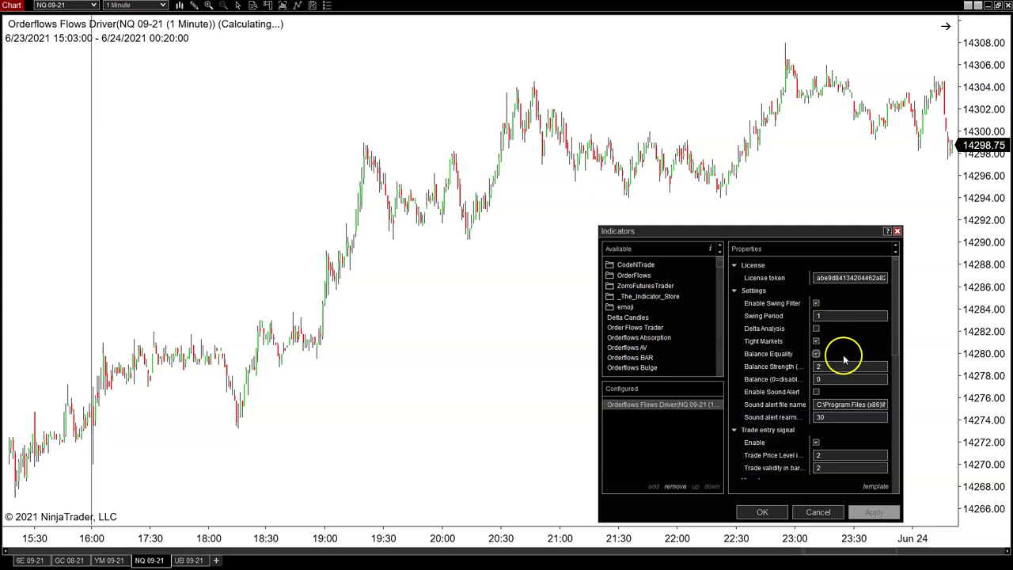
{"action": "left_click", "coordinate": [823, 316]}
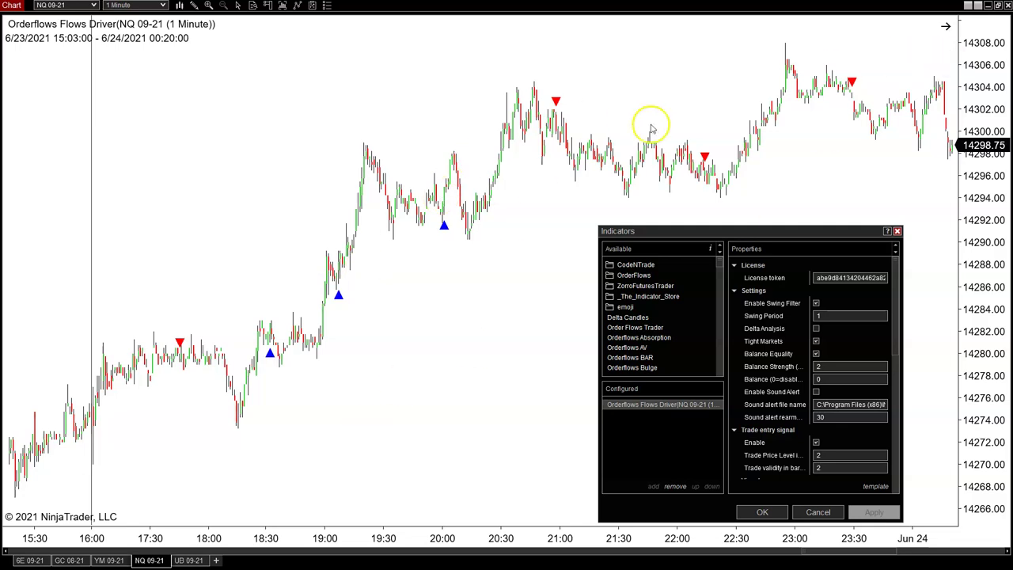
Set the NQ chart's Swing Period to 5 and apply the change
{"action": "left_click", "coordinate": [835, 316]}
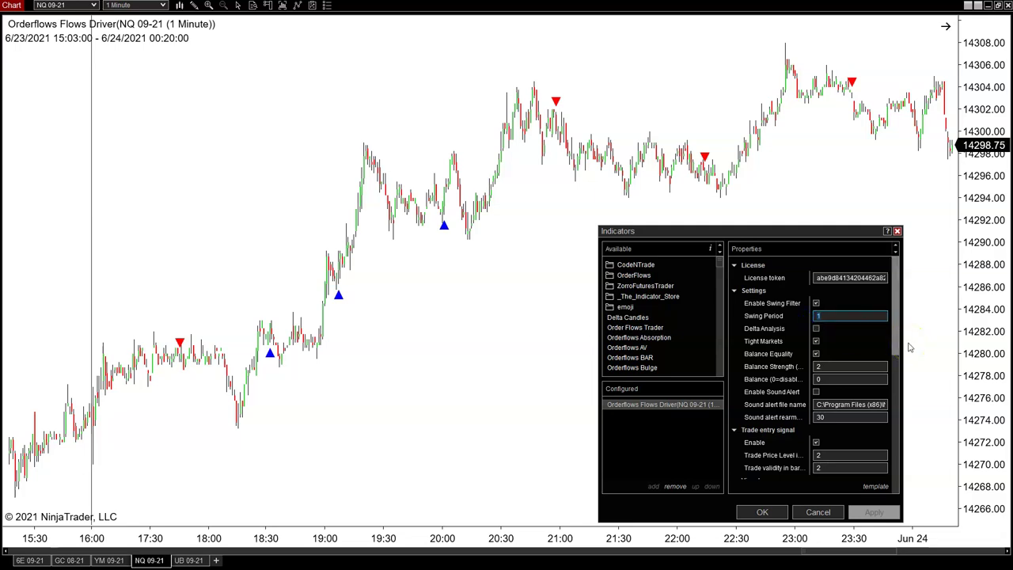
{"action": "type", "text": "5"}
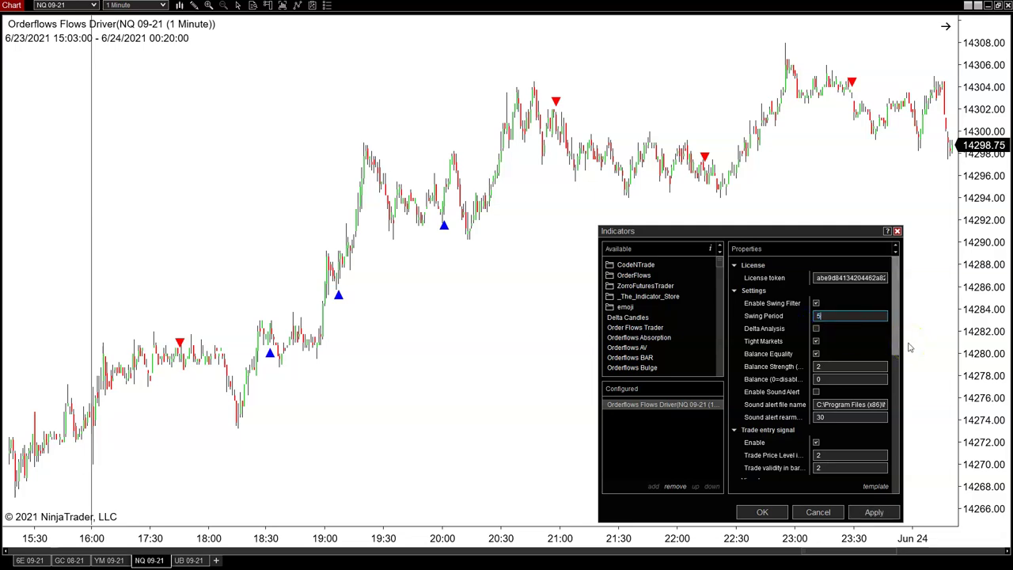
{"action": "left_click", "coordinate": [884, 512]}
{"action": "left_click", "coordinate": [766, 513]}
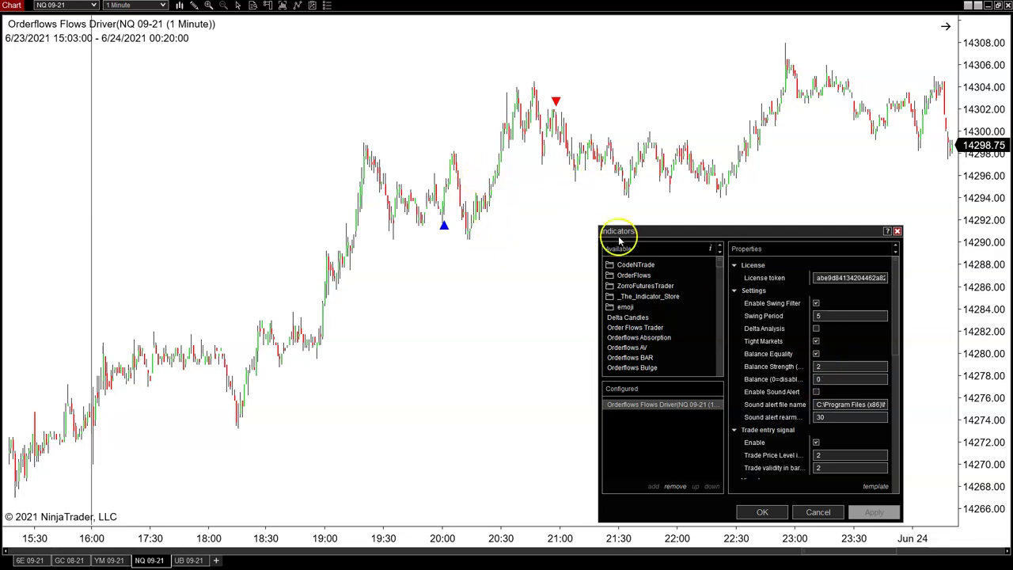
Disable the NQ chart's swing filter, set Balance to 2, and apply both changes
{"action": "left_click", "coordinate": [815, 303]}
{"action": "left_click", "coordinate": [826, 379]}
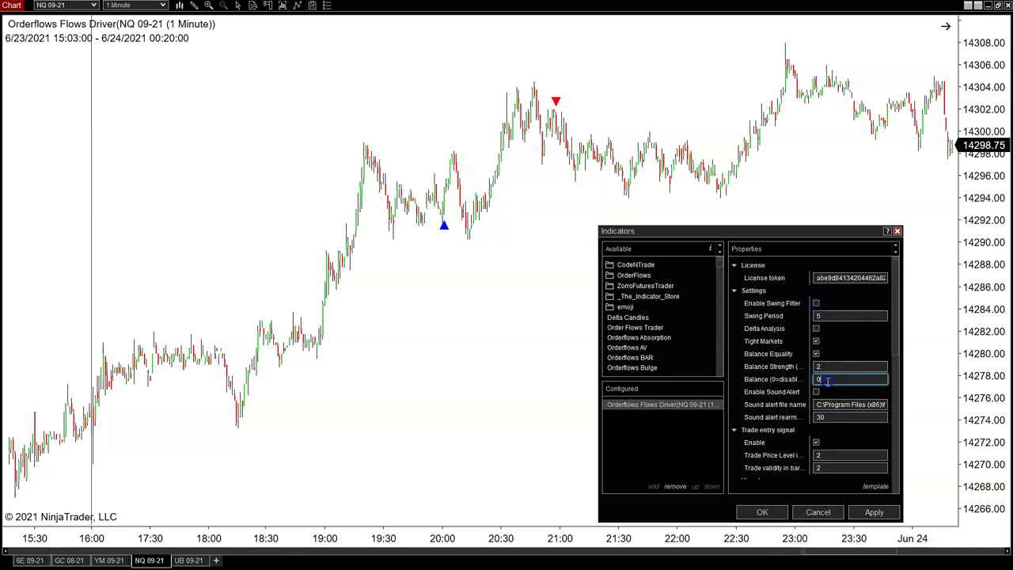
{"action": "type", "text": "2"}
{"action": "left_click", "coordinate": [874, 512]}
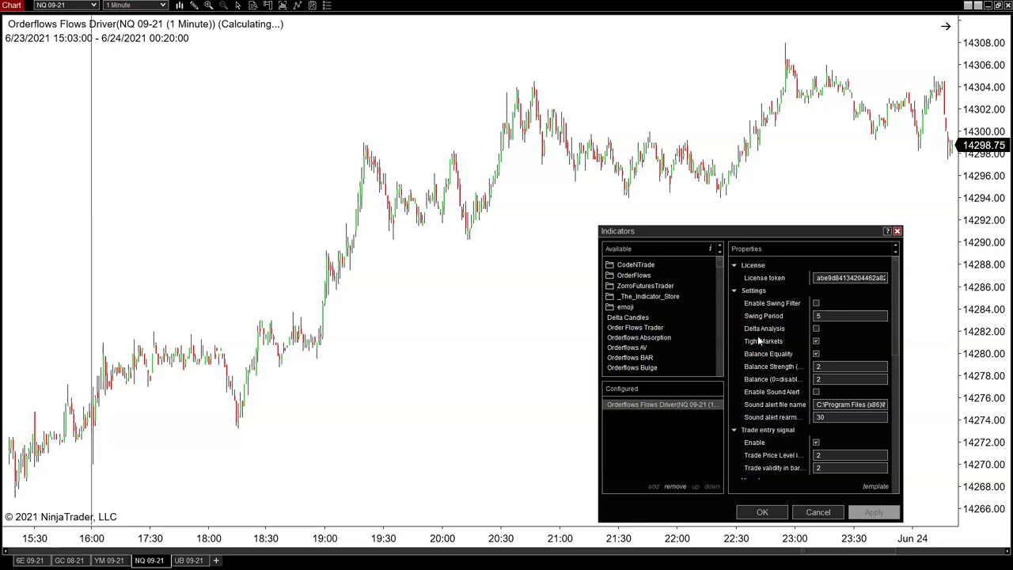
Enable Delta Analysis in the NQ chart's Orderflows Flows Driver settings and apply it
{"action": "left_click", "coordinate": [815, 329]}
{"action": "left_click", "coordinate": [871, 341]}
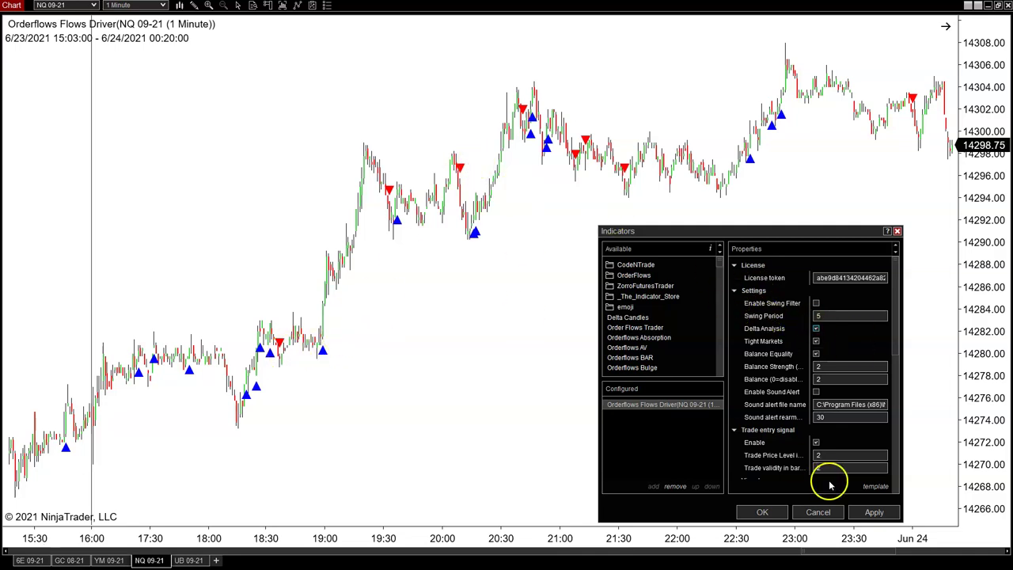
{"action": "left_click", "coordinate": [866, 512]}
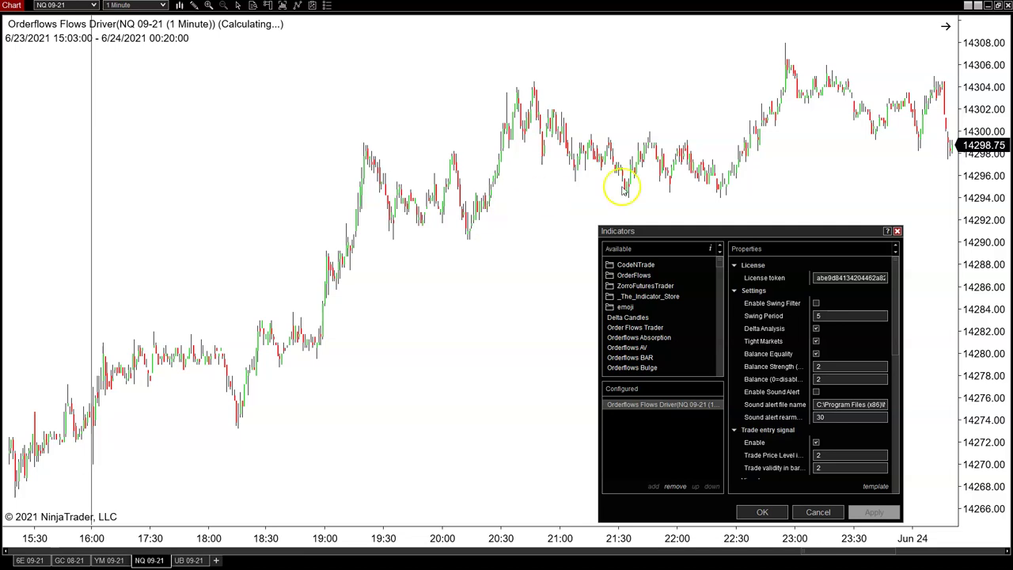
Clear Delta Analysis but cancel the NQ chart's indicator settings without applying it, and switch to the YM 09-21 chart
{"action": "left_click", "coordinate": [816, 340]}
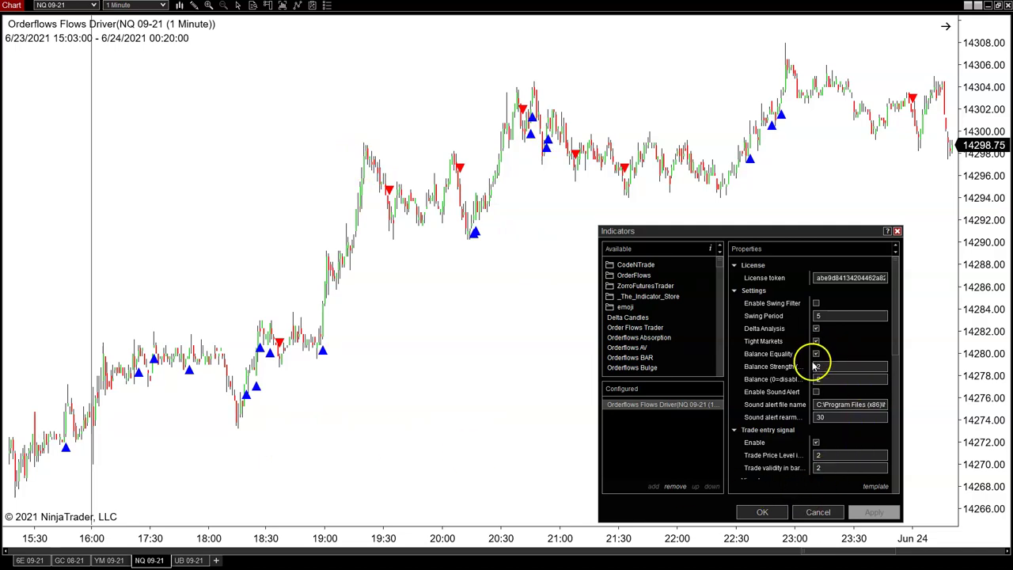
{"action": "left_click", "coordinate": [815, 327]}
{"action": "left_click", "coordinate": [817, 330]}
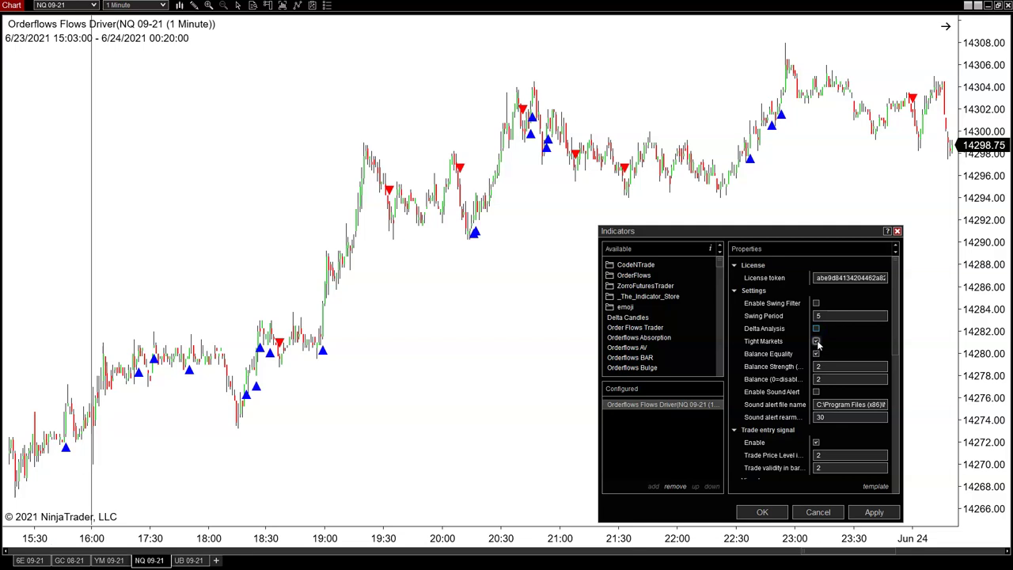
{"action": "left_click", "coordinate": [754, 347]}
{"action": "left_click", "coordinate": [818, 512]}
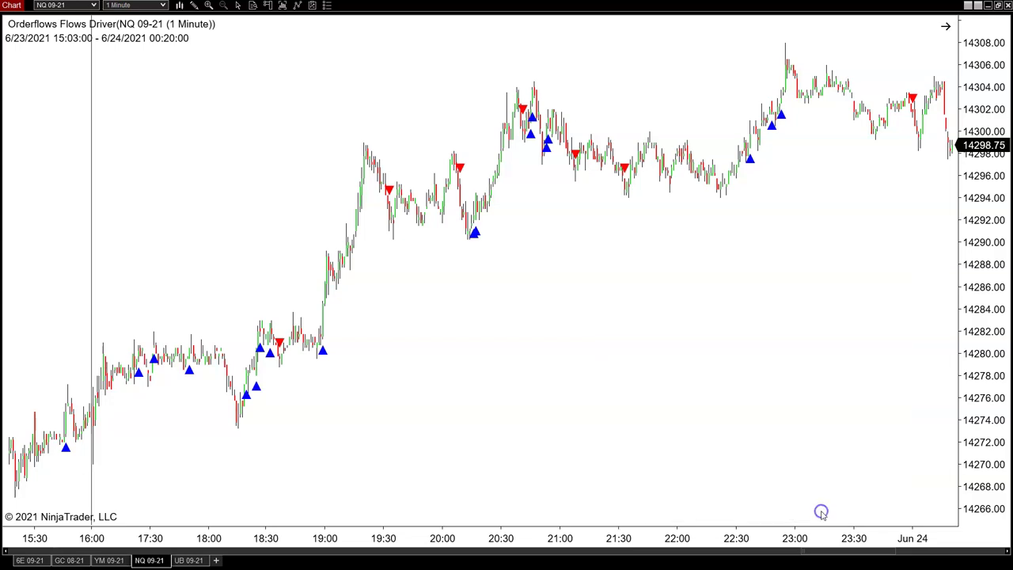
{"action": "left_click", "coordinate": [109, 559]}
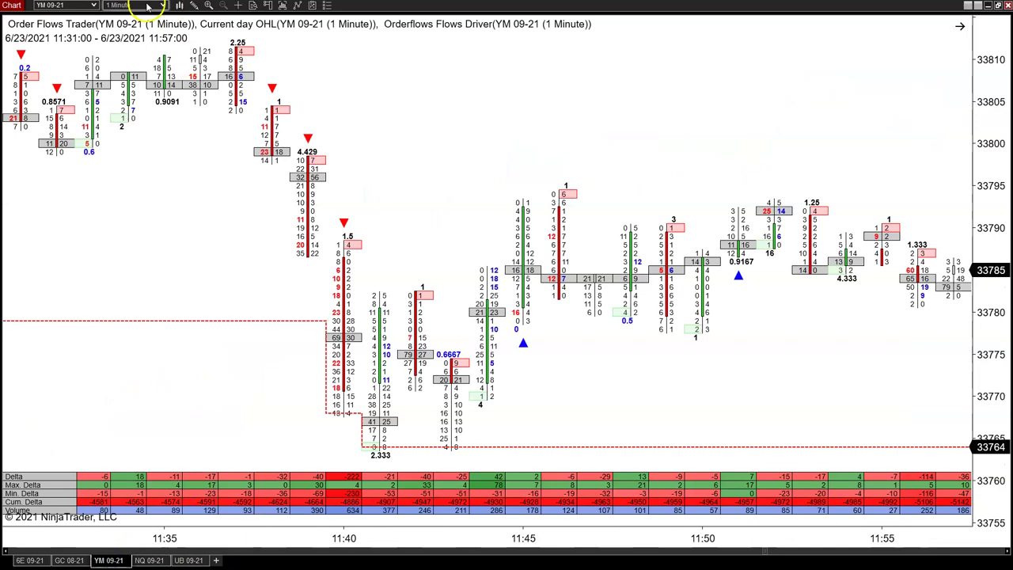
Switch the YM 09-21 chart to the ZF 09-21 future and review the Flows Driver signals around 08:50 to 09:30
{"action": "left_click", "coordinate": [92, 6]}
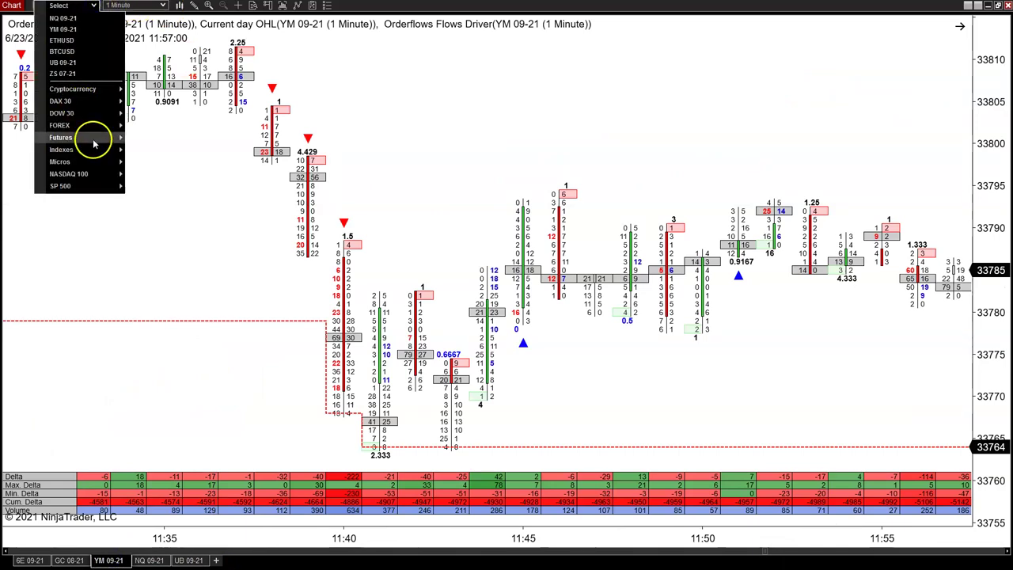
{"action": "mouse_move", "coordinate": [93, 143]}
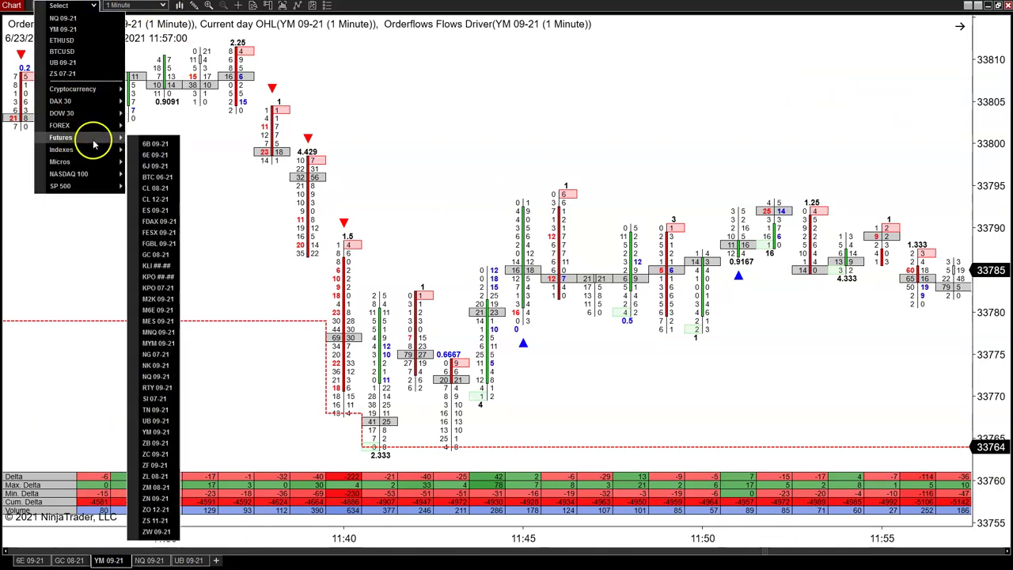
{"action": "left_click", "coordinate": [152, 465]}
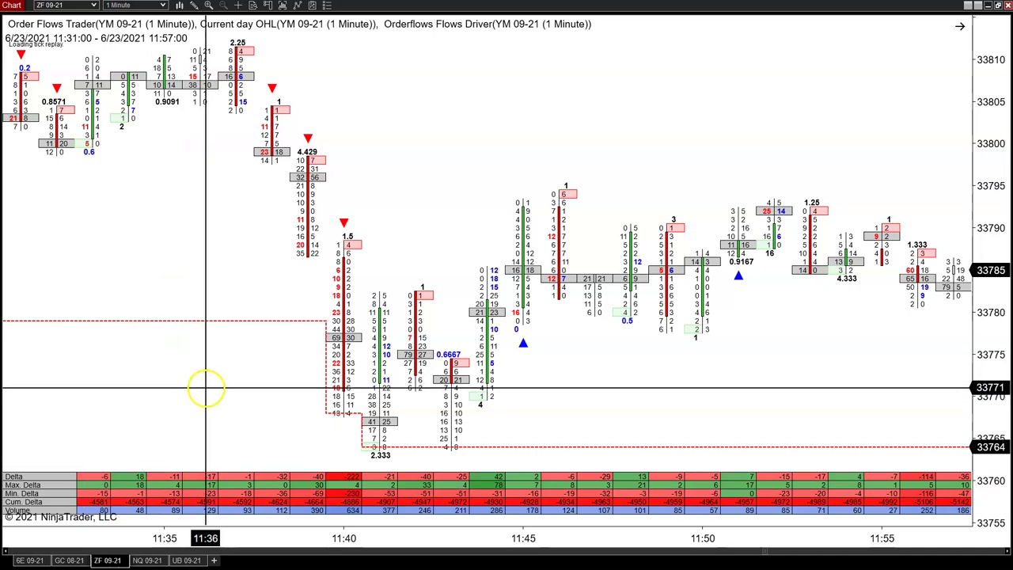
{"action": "scroll", "coordinate": [206, 388], "scroll_direction": "up", "scroll_amount": 3}
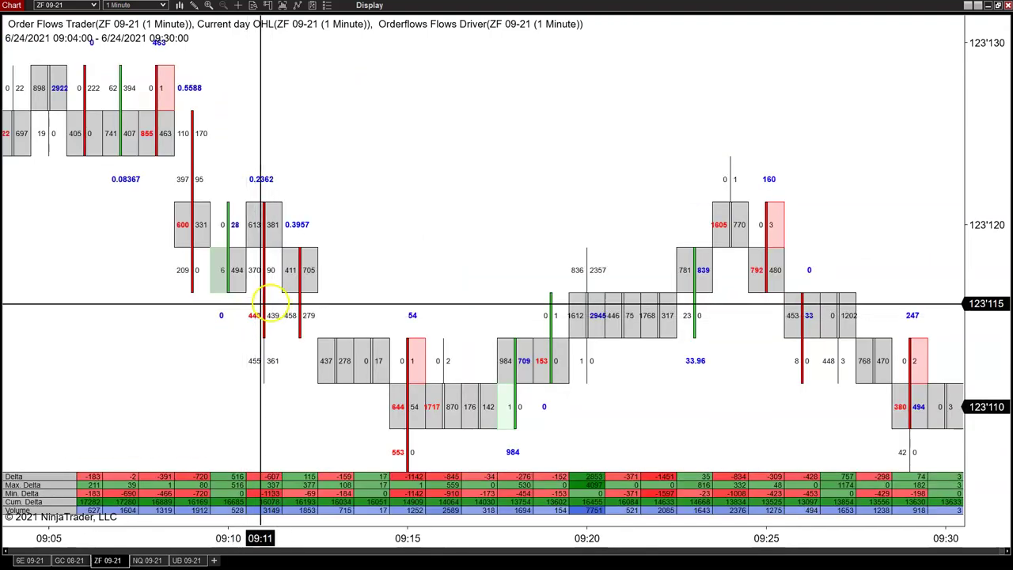
{"action": "scroll", "coordinate": [277, 283], "scroll_direction": "up", "scroll_amount": 5}
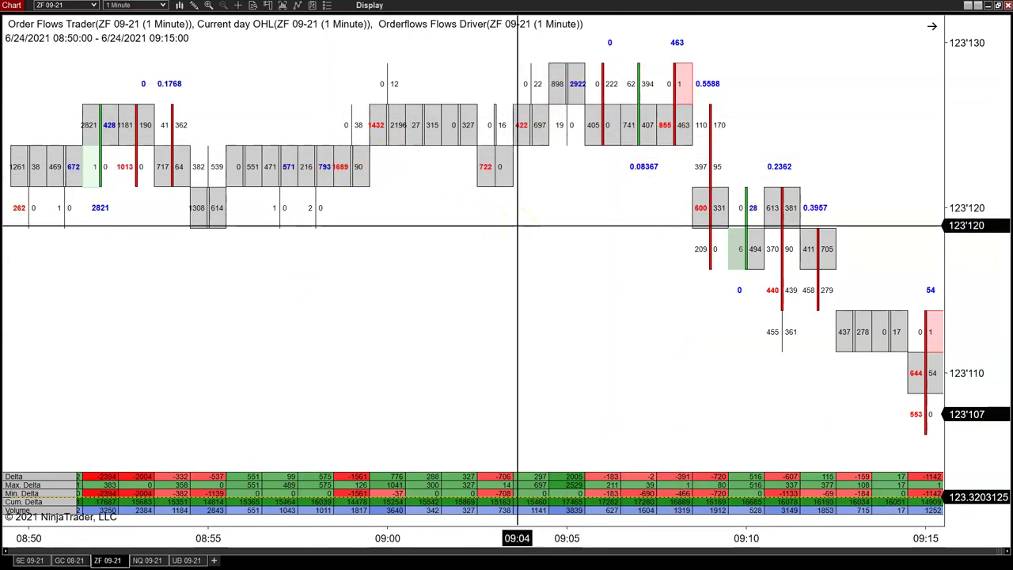
{"action": "left_click", "coordinate": [498, 224]}
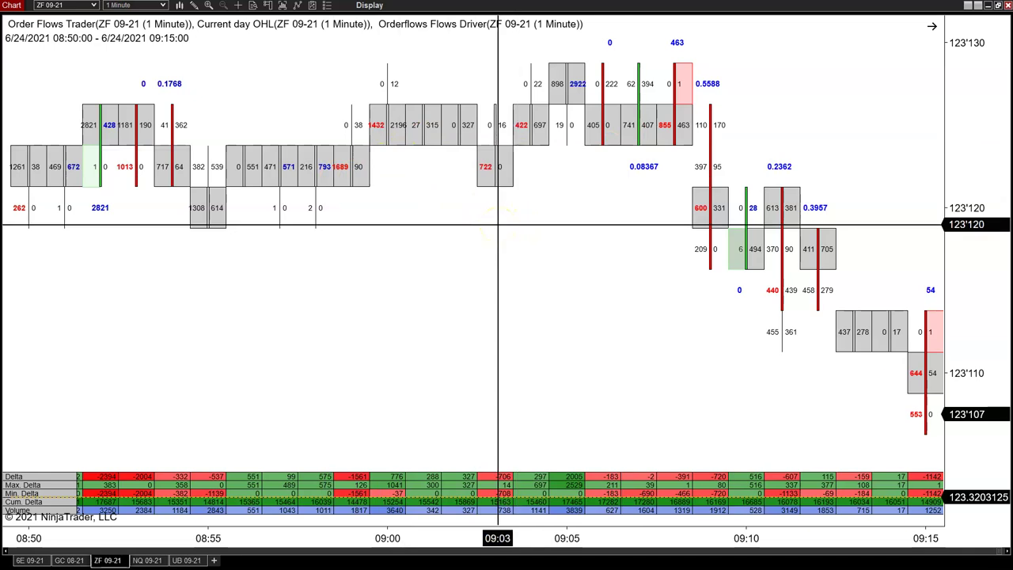
{"action": "scroll", "coordinate": [530, 196], "scroll_direction": "down", "scroll_amount": 9}
{"action": "scroll", "coordinate": [529, 198], "scroll_direction": "down", "scroll_amount": 3}
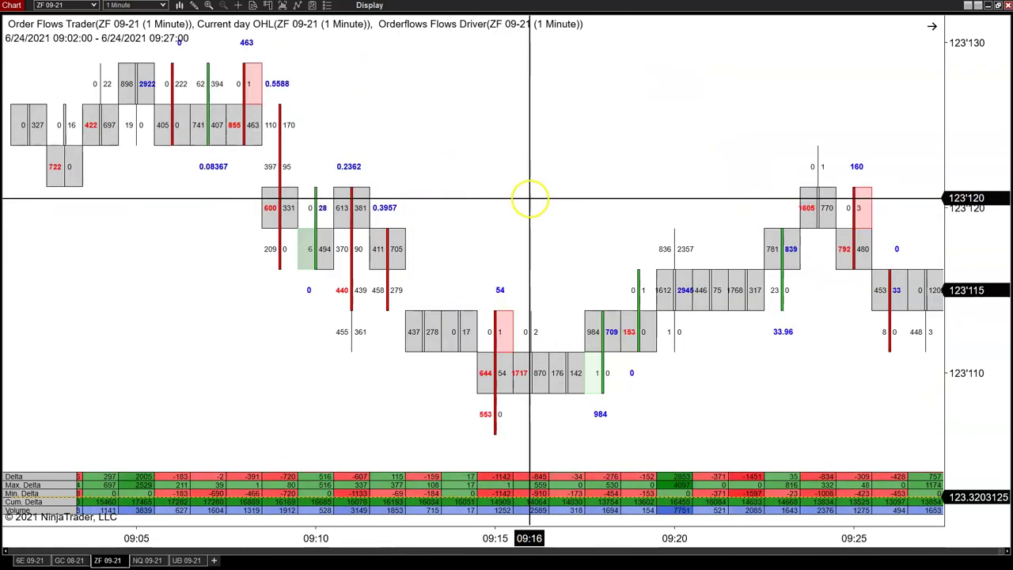
Change the ZF 09-21 order flow chart's instrument to the ZN 09-21 future and review its earlier bars
{"action": "left_click", "coordinate": [93, 5]}
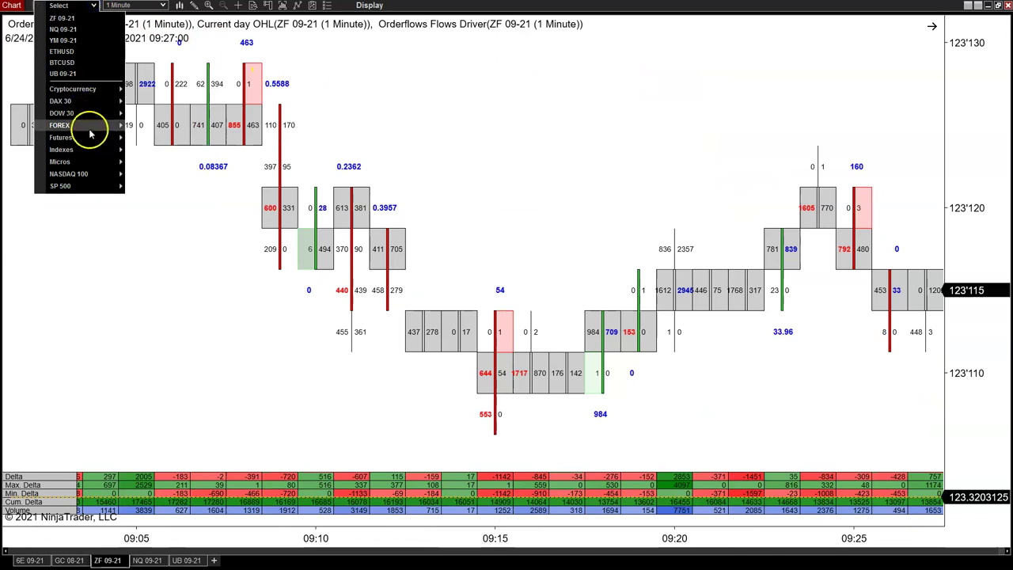
{"action": "mouse_move", "coordinate": [90, 137]}
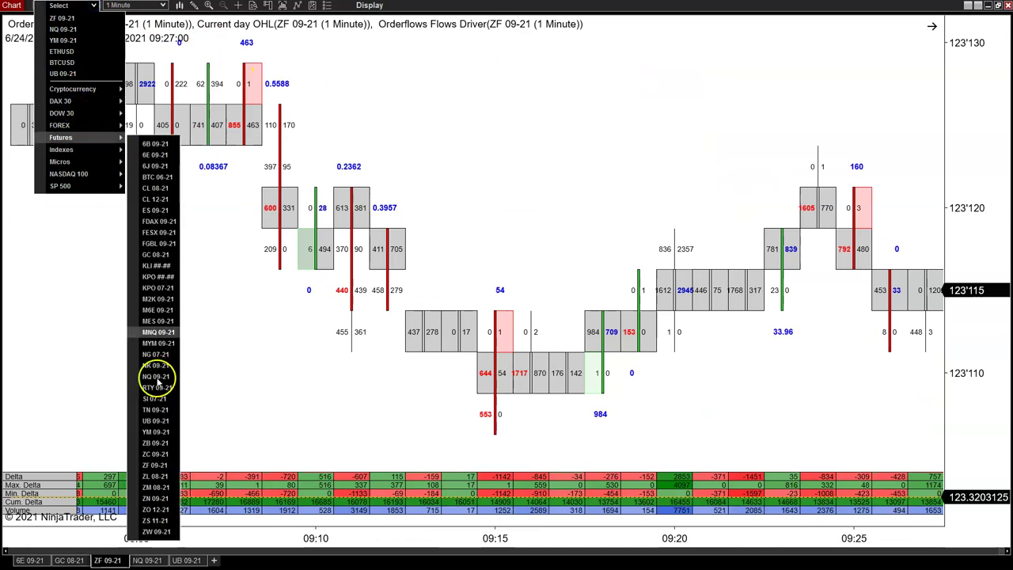
{"action": "left_click", "coordinate": [159, 498]}
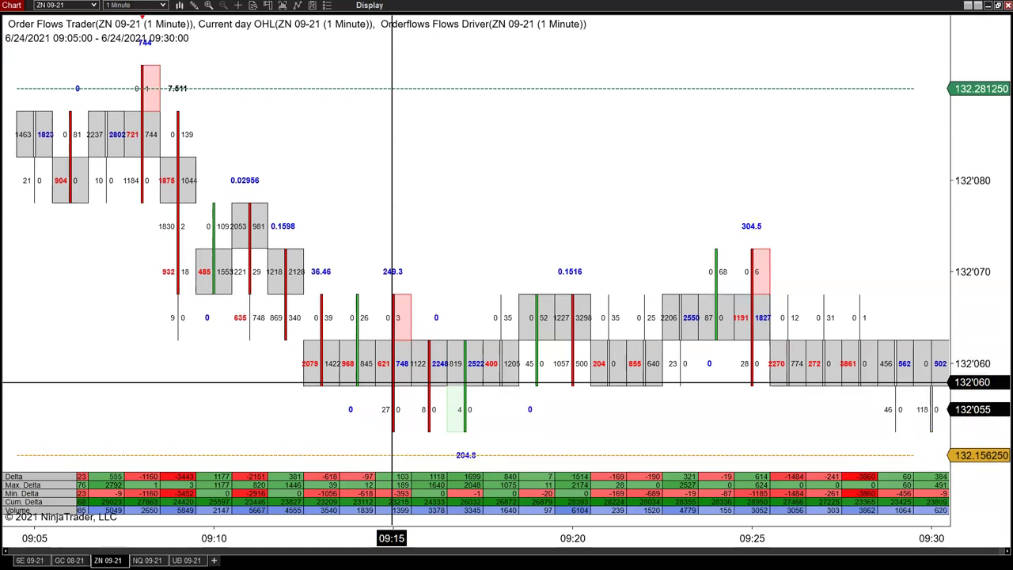
{"action": "left_click_drag", "start_coordinate": [527, 429], "coordinate": [562, 309]}
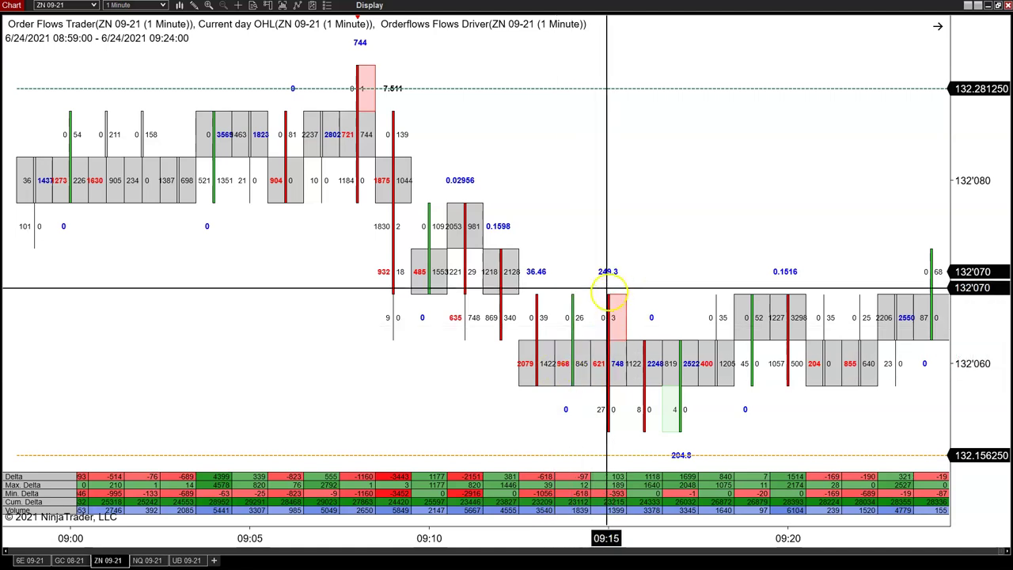
Clear Balance Equality and Tight Markets in the ZN order flow chart's Orderflows Flows Driver settings, accept them, and inspect earlier bars
{"action": "right_click", "coordinate": [333, 388]}
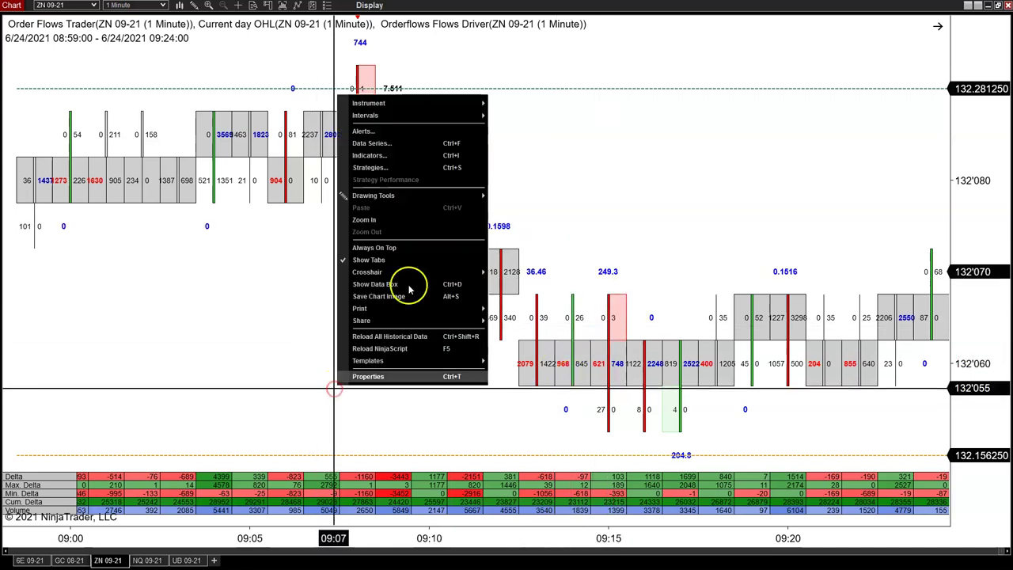
{"action": "left_click", "coordinate": [396, 155]}
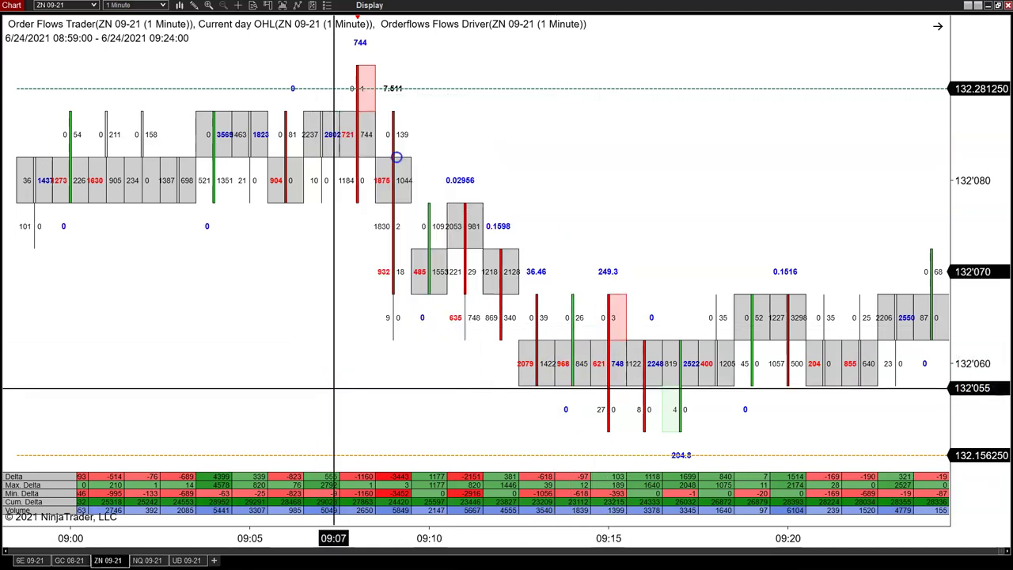
{"action": "left_click", "coordinate": [509, 396]}
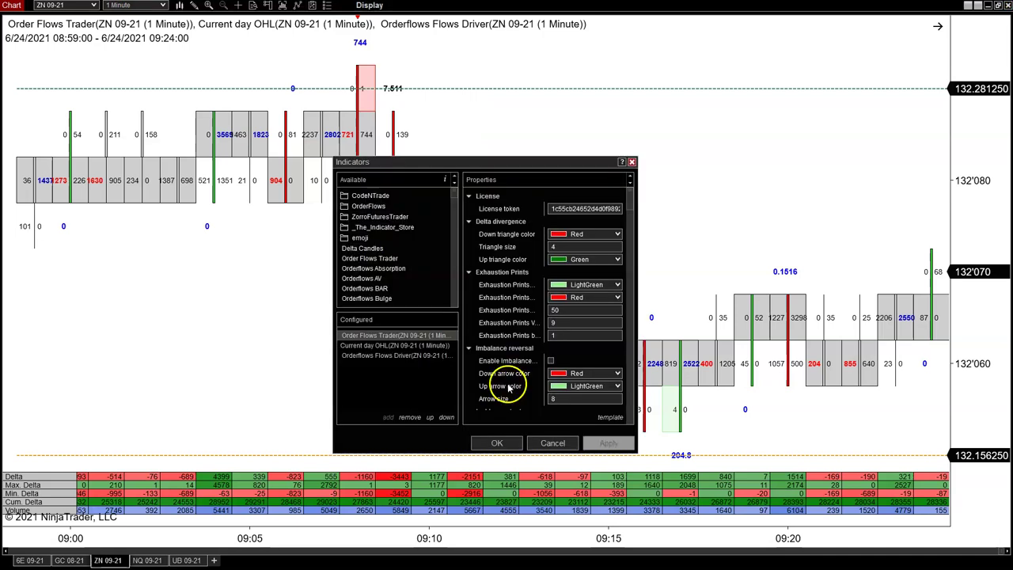
{"action": "left_click", "coordinate": [399, 355]}
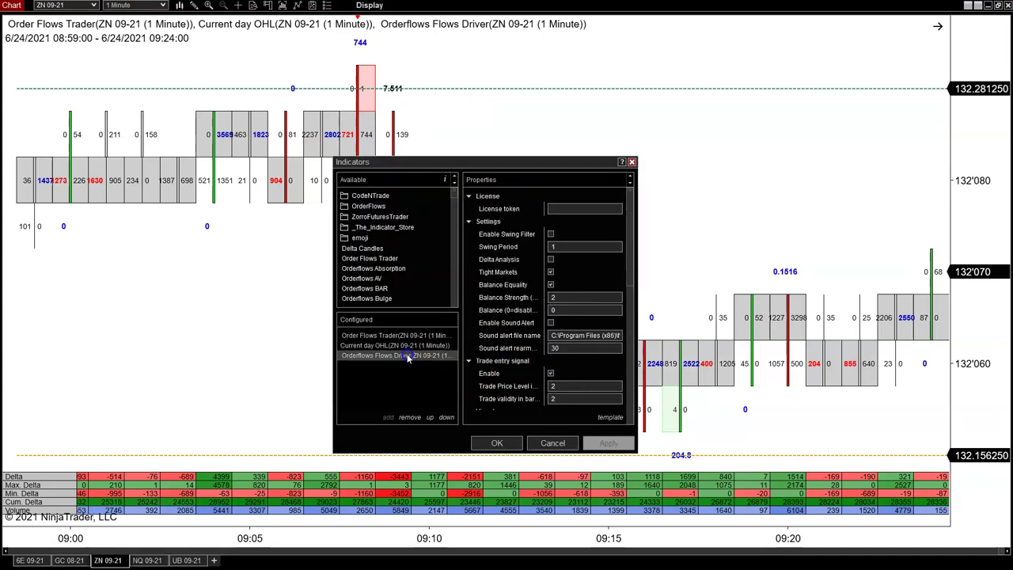
{"action": "left_click", "coordinate": [551, 285]}
{"action": "left_click", "coordinate": [552, 274]}
{"action": "left_click", "coordinate": [497, 443]}
{"action": "left_click_drag", "start_coordinate": [1002, 554], "coordinate": [934, 549]}
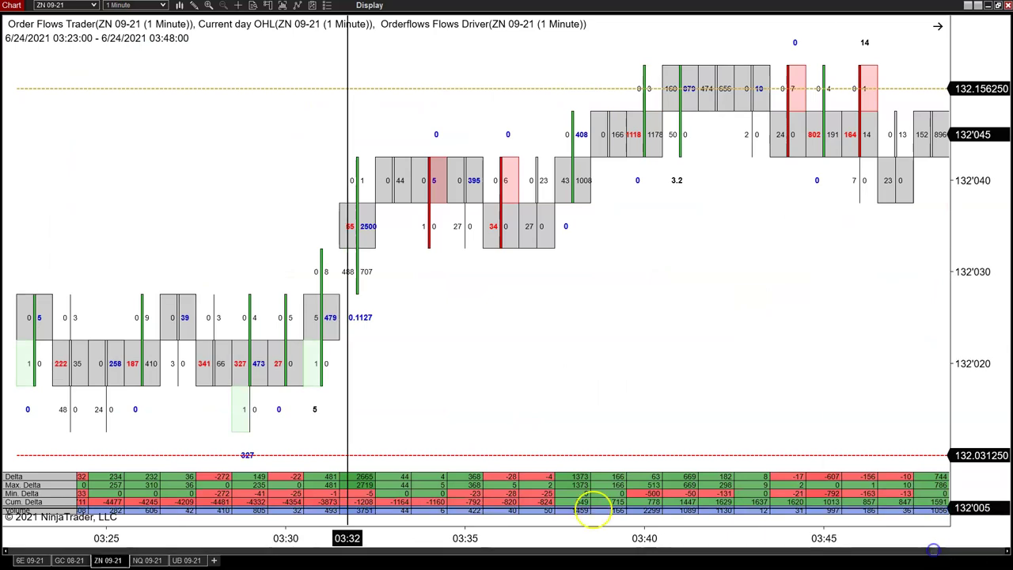
Switch to the UB 09-21 chart, change its instrument to ZN 09-21, and review the signals back to 6/22/2021
{"action": "left_click", "coordinate": [186, 560]}
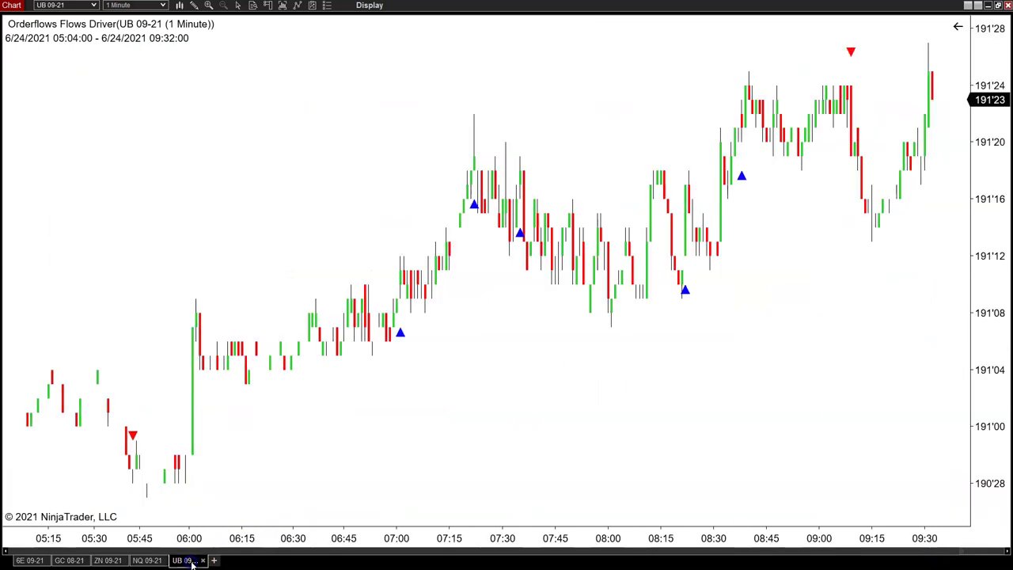
{"action": "left_click", "coordinate": [79, 6]}
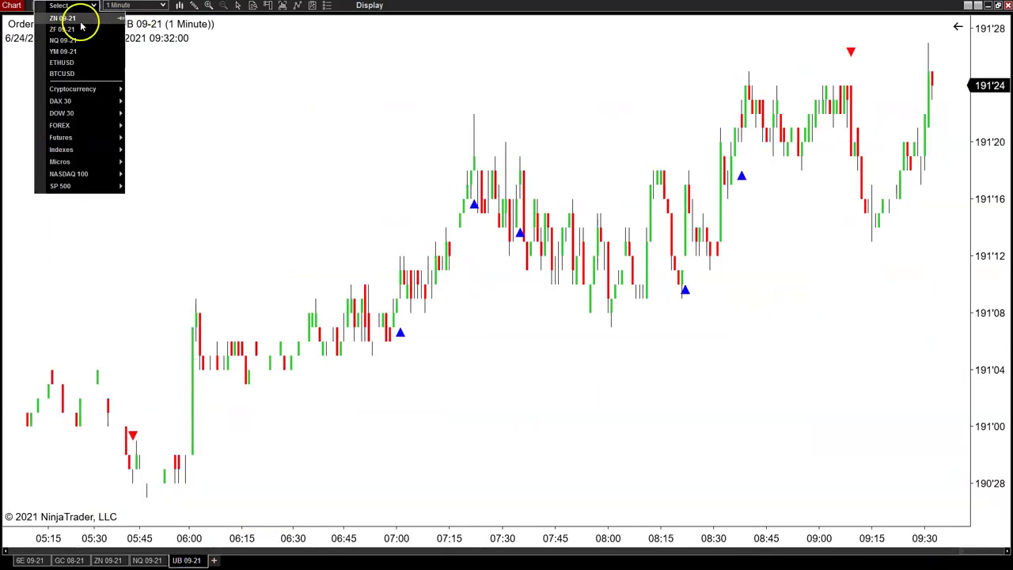
{"action": "left_click", "coordinate": [75, 18]}
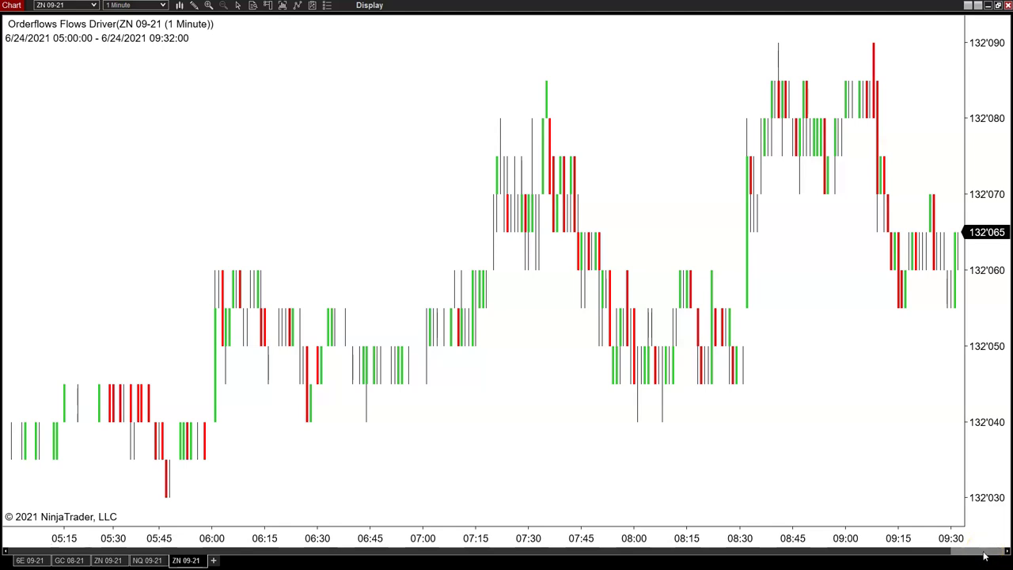
{"action": "left_click_drag", "start_coordinate": [667, 548], "coordinate": [730, 537]}
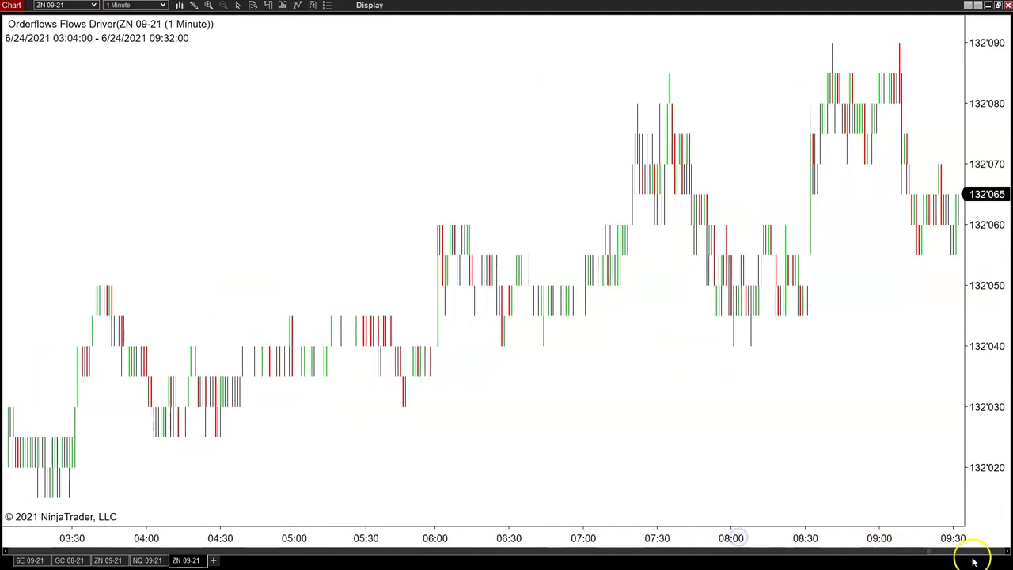
{"action": "scroll", "coordinate": [938, 552], "scroll_direction": "left", "scroll_amount": 10}
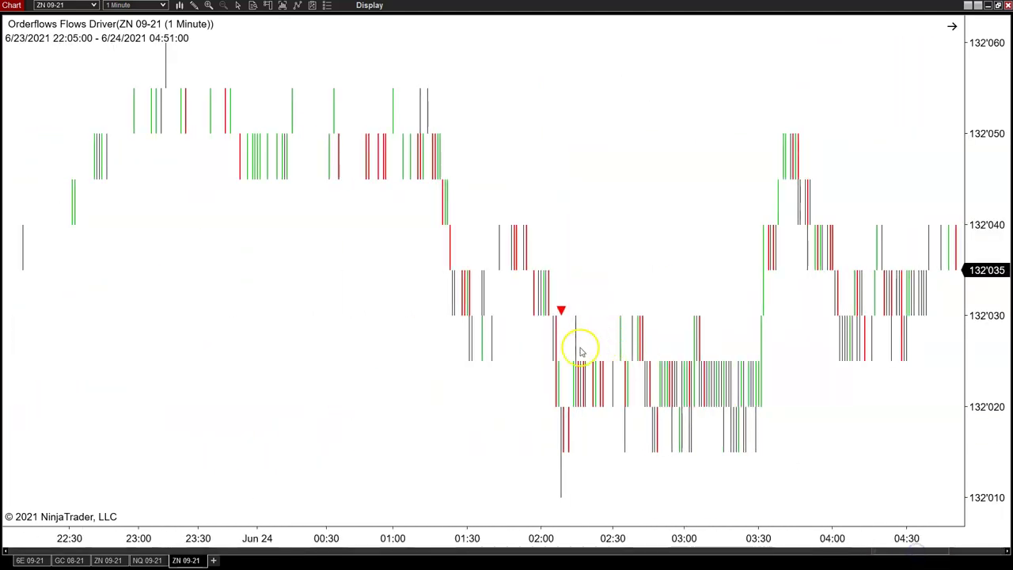
{"action": "scroll", "coordinate": [911, 553], "scroll_direction": "left", "scroll_amount": 3}
{"action": "left_click_drag", "start_coordinate": [912, 552], "coordinate": [665, 524]}
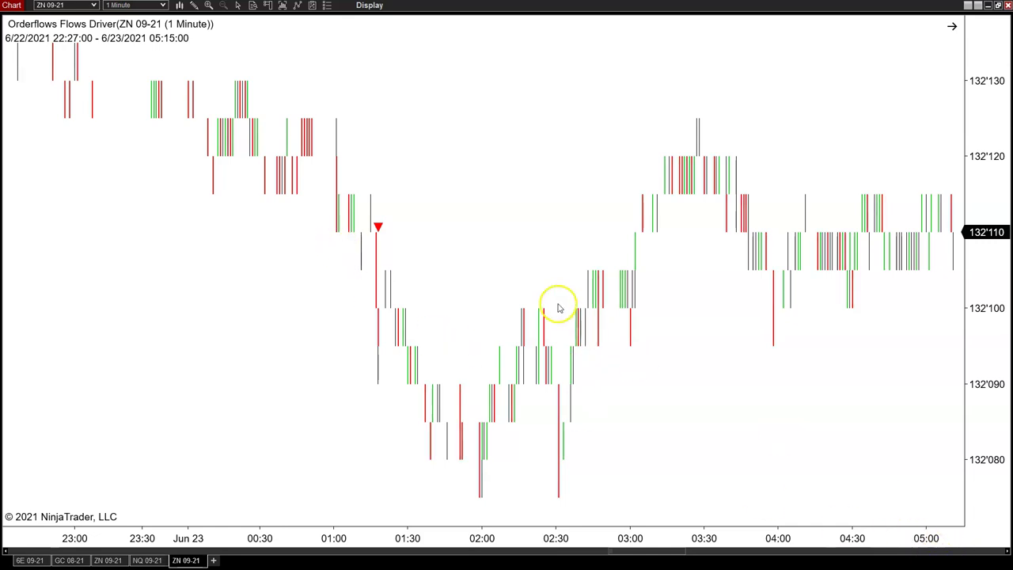
Change the ZN 09-21 candlestick chart's instrument to the ZF 09-21 future and review the signals on 6/23/2021
{"action": "left_click", "coordinate": [87, 6]}
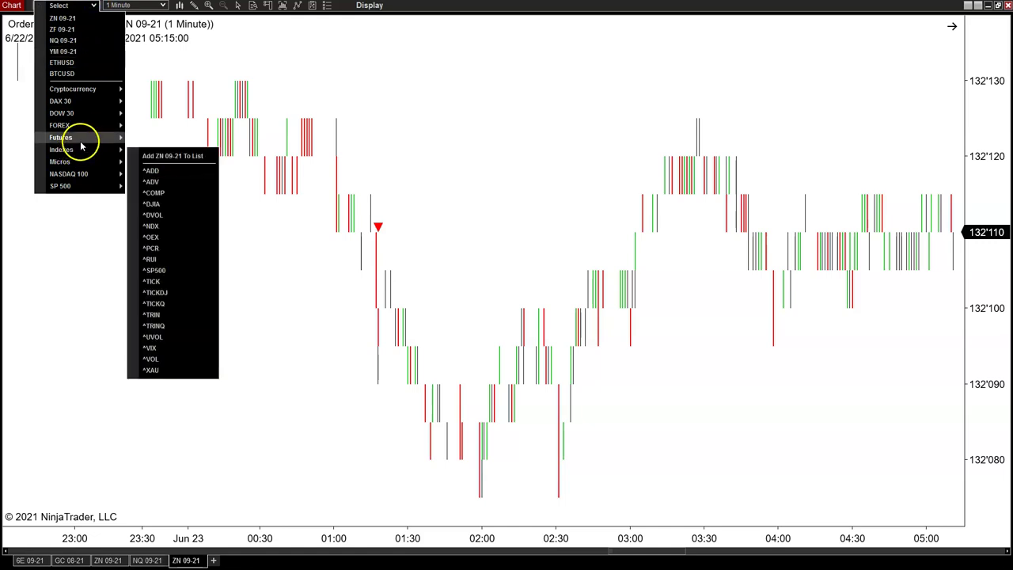
{"action": "mouse_move", "coordinate": [83, 143]}
{"action": "left_click", "coordinate": [169, 465]}
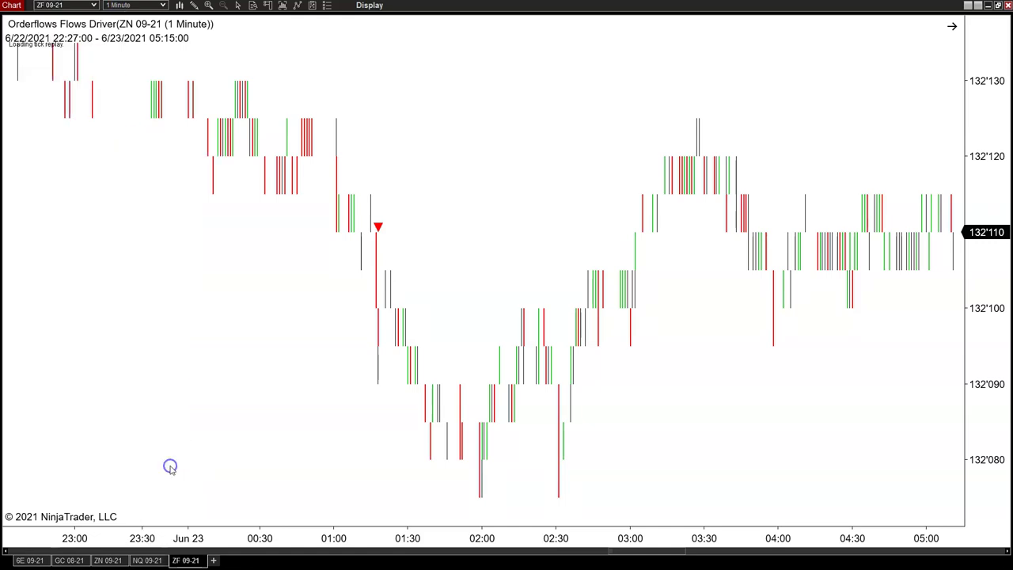
{"action": "left_click", "coordinate": [346, 213]}
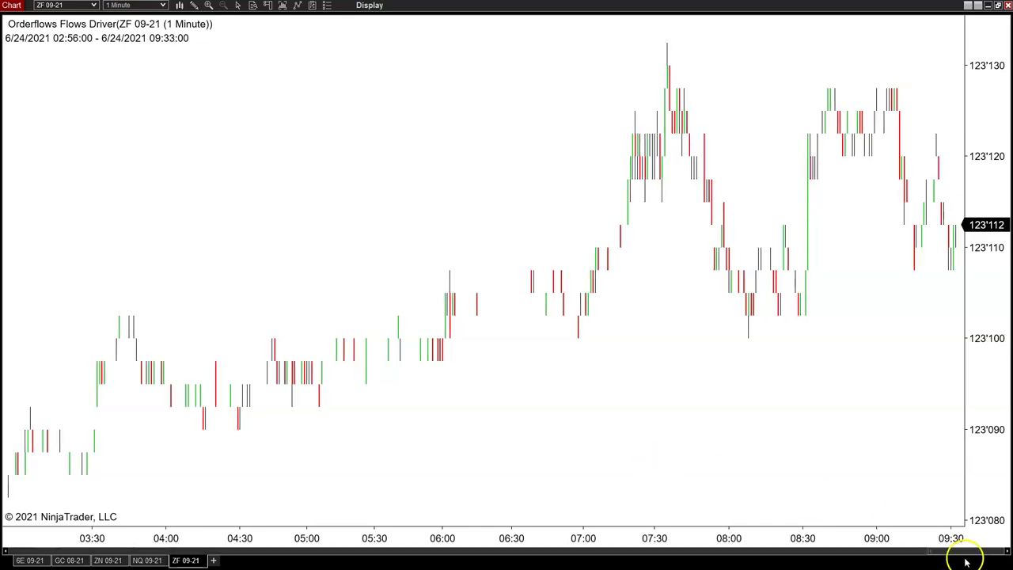
{"action": "left_click_drag", "start_coordinate": [954, 552], "coordinate": [726, 525]}
Set Balance Strength to 1 in the ZF chart's Orderflows Flows Driver settings, apply it, and review earlier bars back to 6/21/2021
{"action": "right_click", "coordinate": [547, 351]}
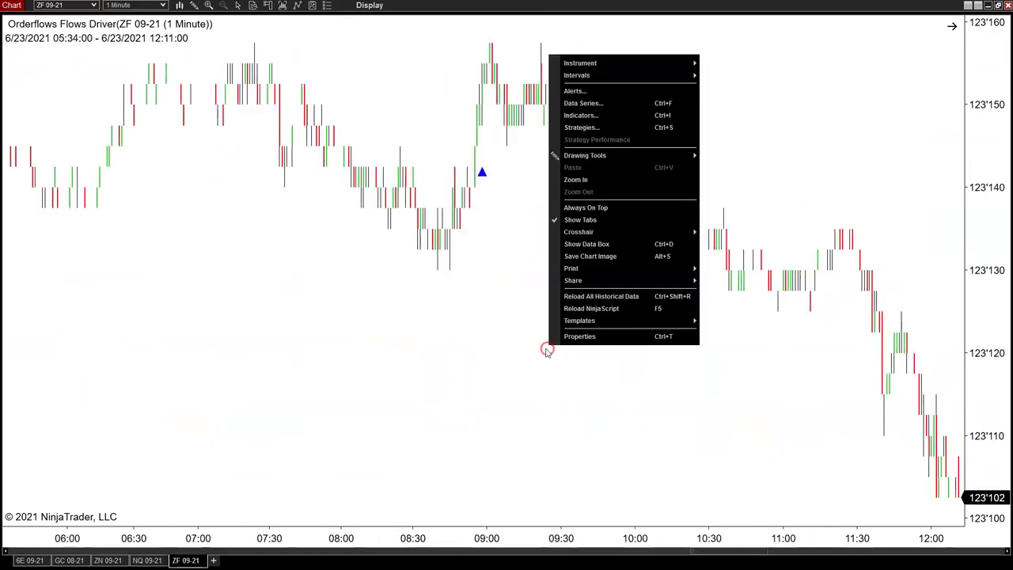
{"action": "left_click", "coordinate": [616, 117]}
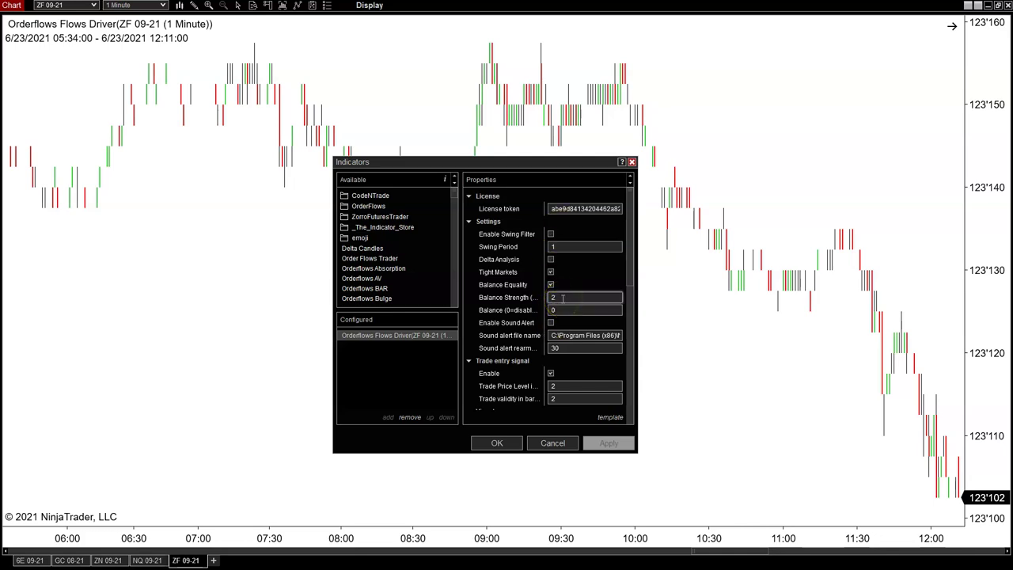
{"action": "type", "text": "1"}
{"action": "left_click", "coordinate": [615, 445]}
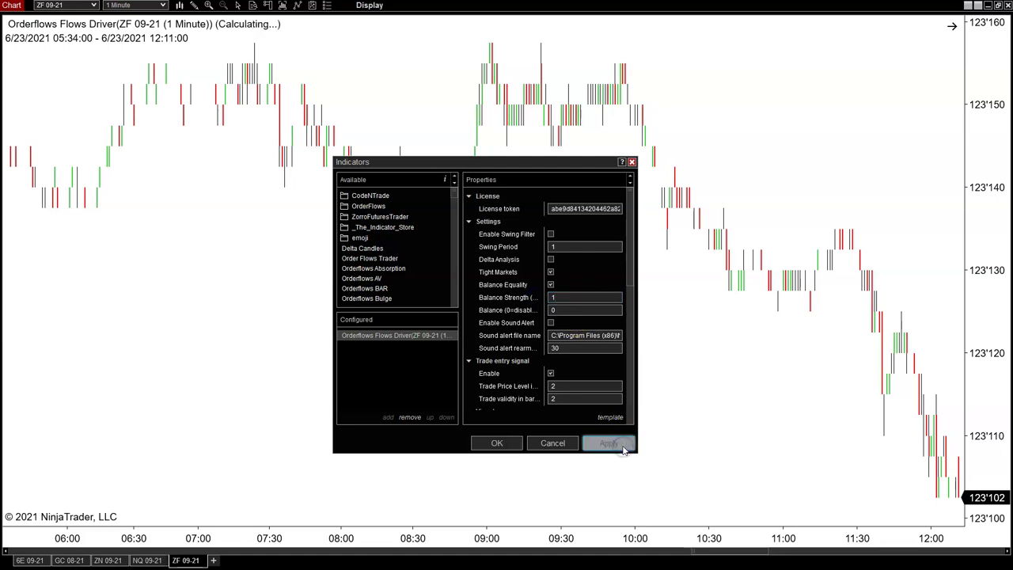
{"action": "left_click", "coordinate": [493, 444]}
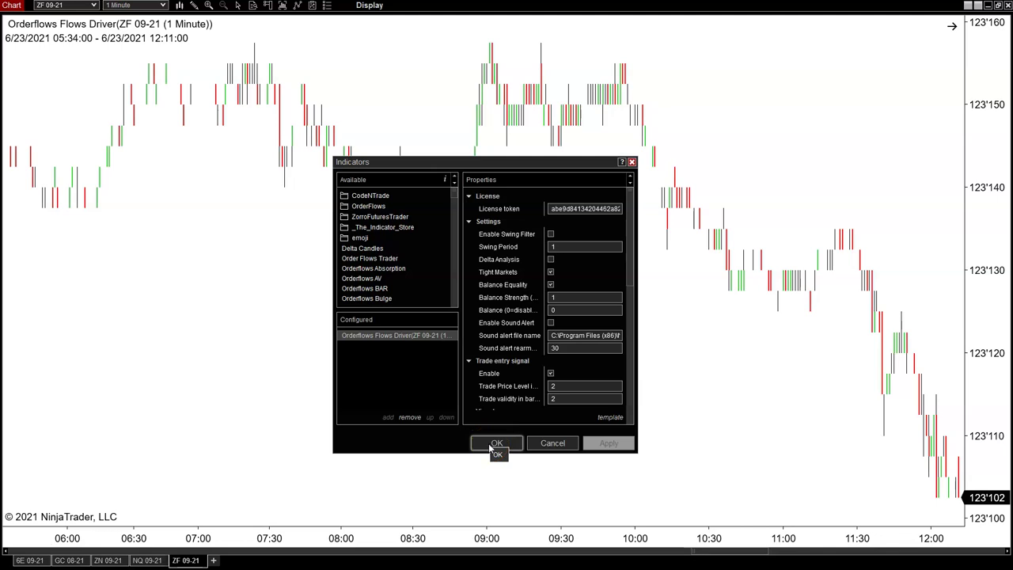
{"action": "left_click", "coordinate": [492, 444]}
{"action": "left_click_drag", "start_coordinate": [746, 564], "coordinate": [277, 511]}
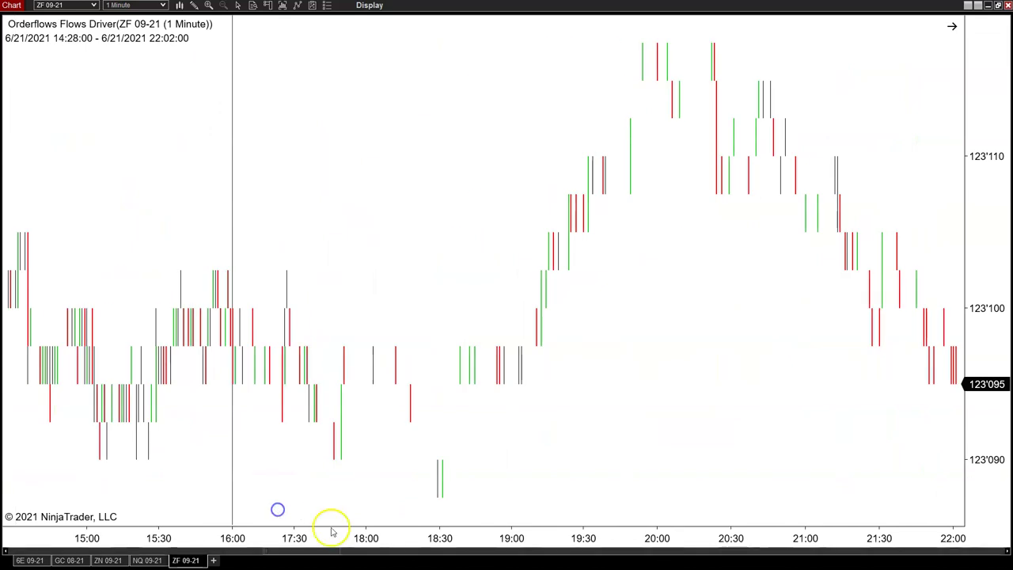
Change the ZF 09-21 chart's interval to 2 minutes and review the Flows Driver signals back to 6/20/2021
{"action": "left_click", "coordinate": [163, 7]}
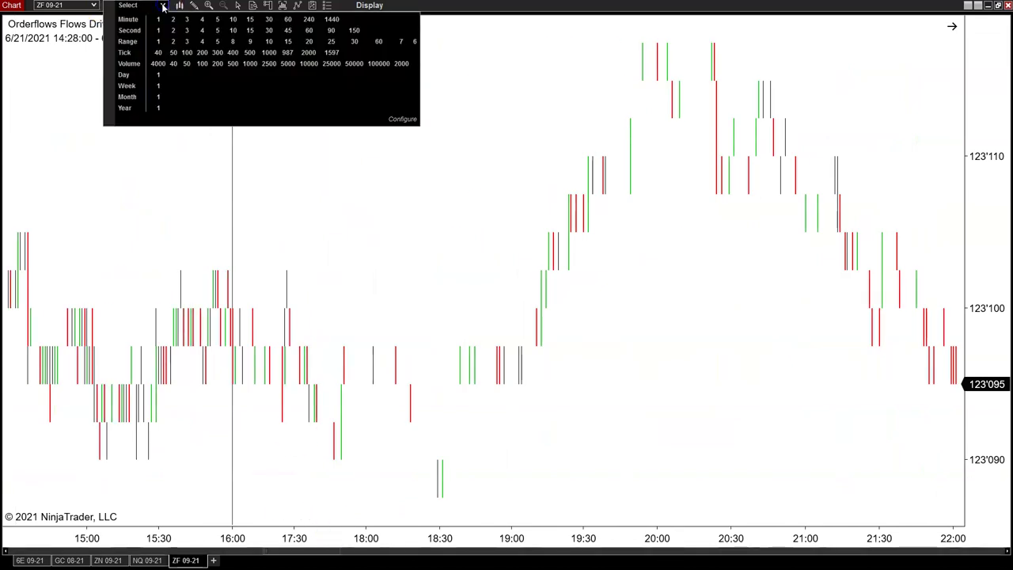
{"action": "left_click", "coordinate": [173, 18]}
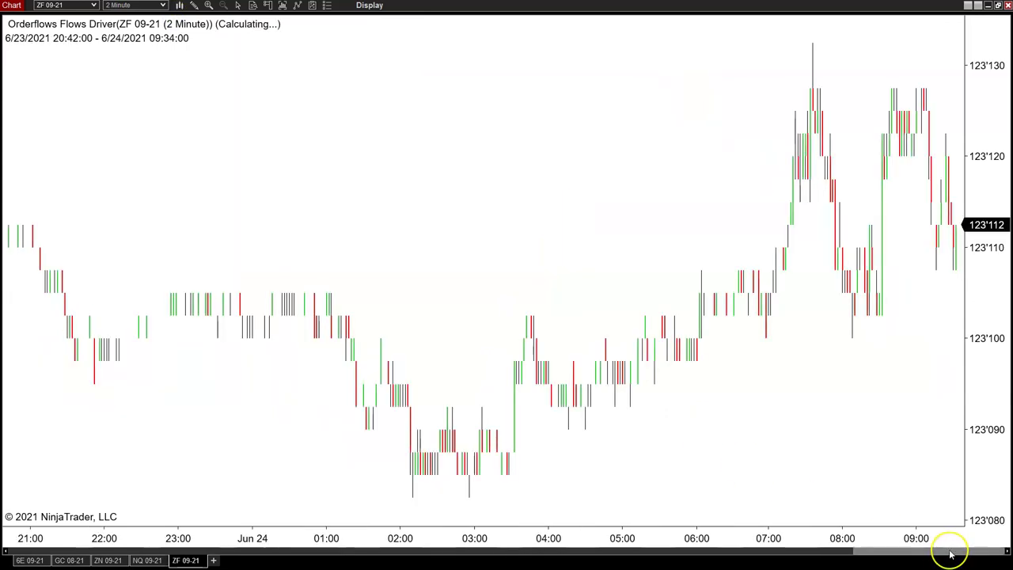
{"action": "left_click_drag", "start_coordinate": [950, 554], "coordinate": [460, 487]}
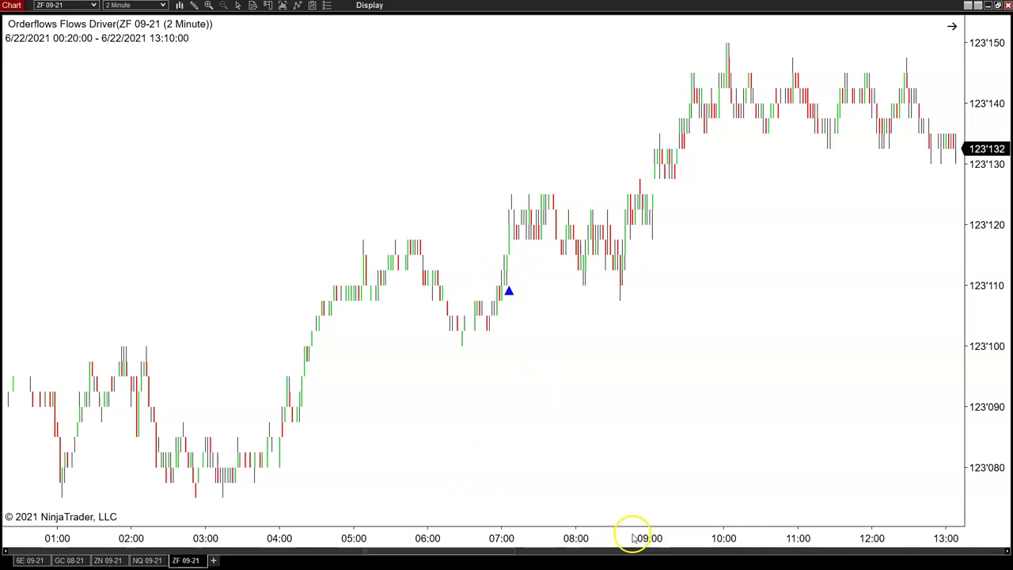
{"action": "left_click_drag", "start_coordinate": [493, 551], "coordinate": [261, 544]}
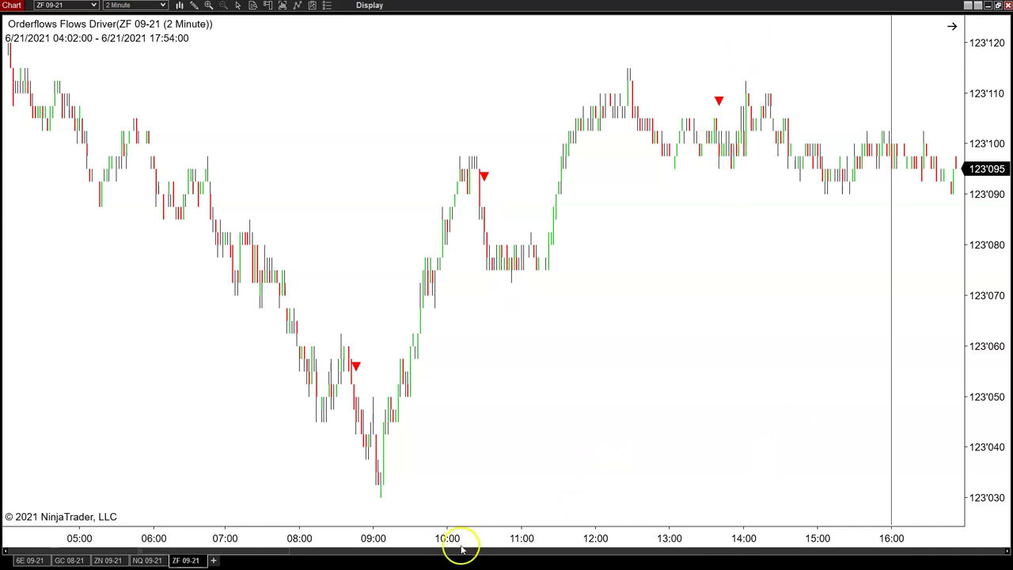
{"action": "left_click_drag", "start_coordinate": [258, 545], "coordinate": [123, 528]}
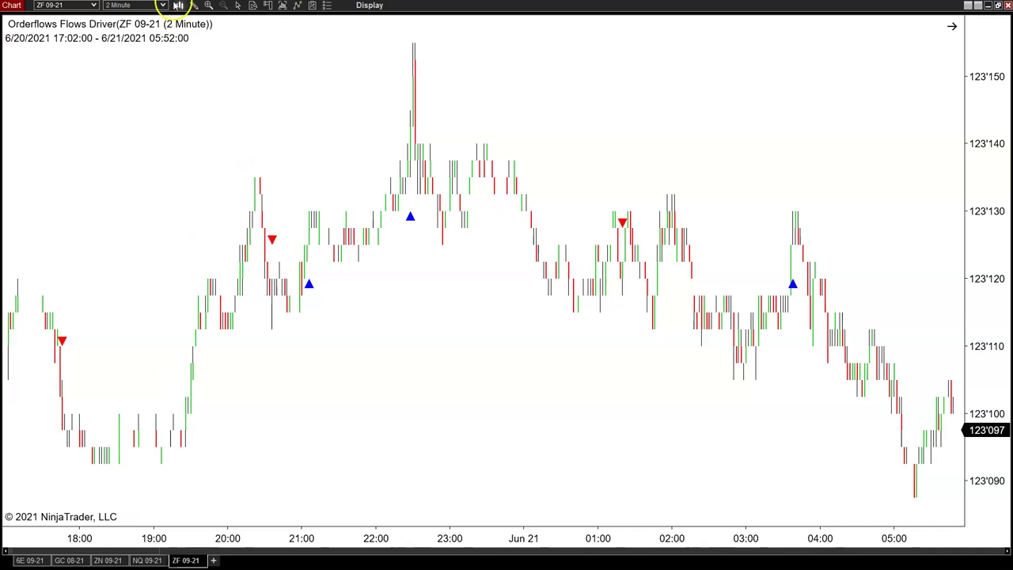
Change the ZF 09-21 chart's interval to 5 minutes and review the Flows Driver signals back to 6/21/2021
{"action": "left_click", "coordinate": [162, 6]}
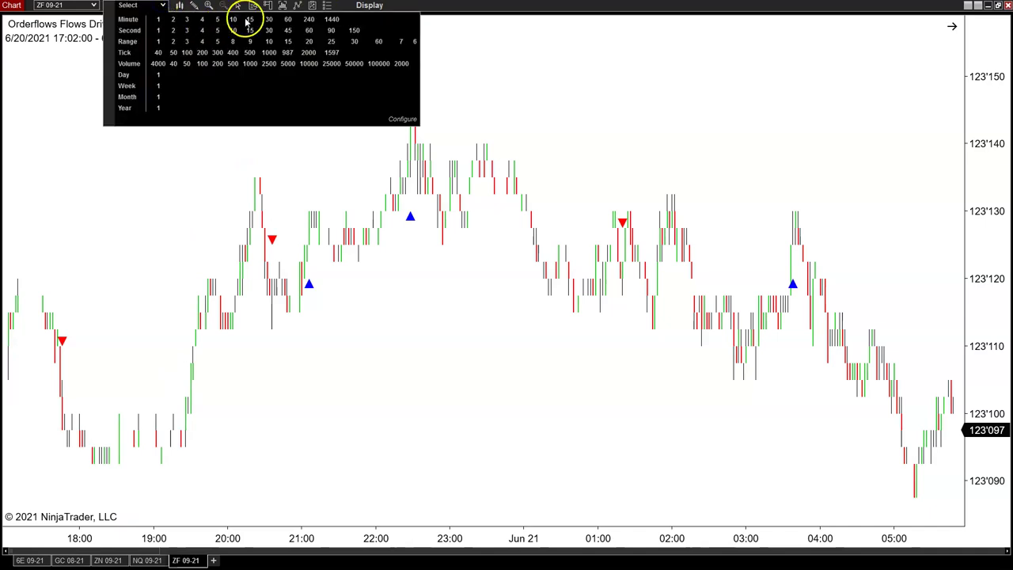
{"action": "left_click", "coordinate": [218, 19]}
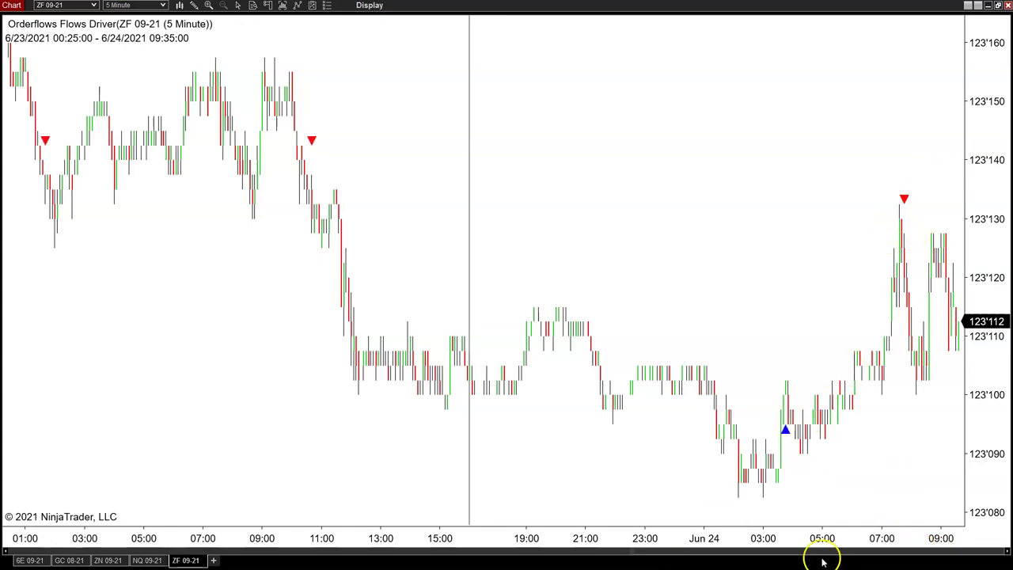
{"action": "left_click_drag", "start_coordinate": [678, 555], "coordinate": [365, 535]}
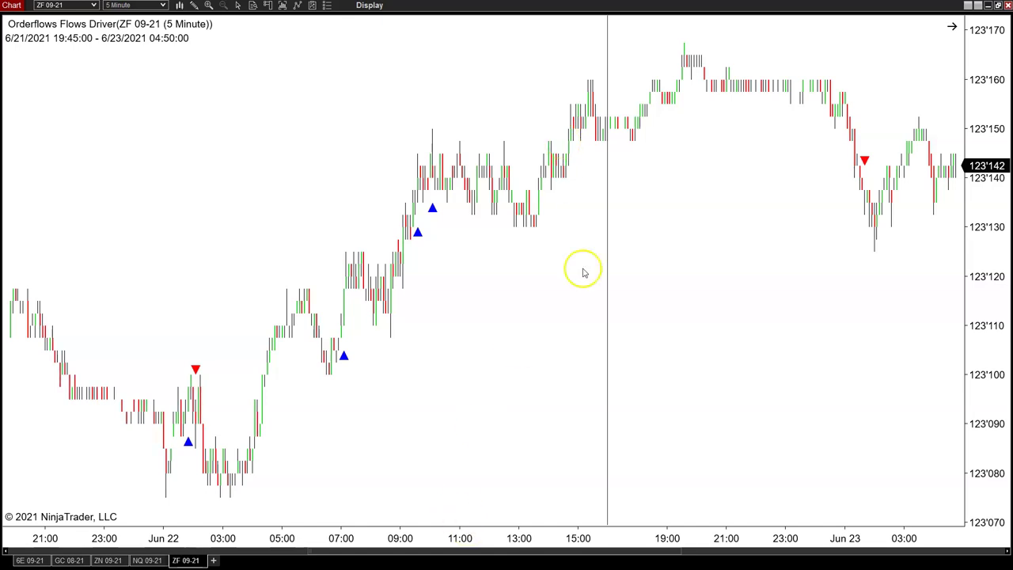
Set Balance Strength to 2 in the ZF chart's Orderflows Flows Driver settings, apply the change and close the settings
{"action": "right_click", "coordinate": [528, 383]}
{"action": "left_click", "coordinate": [594, 155]}
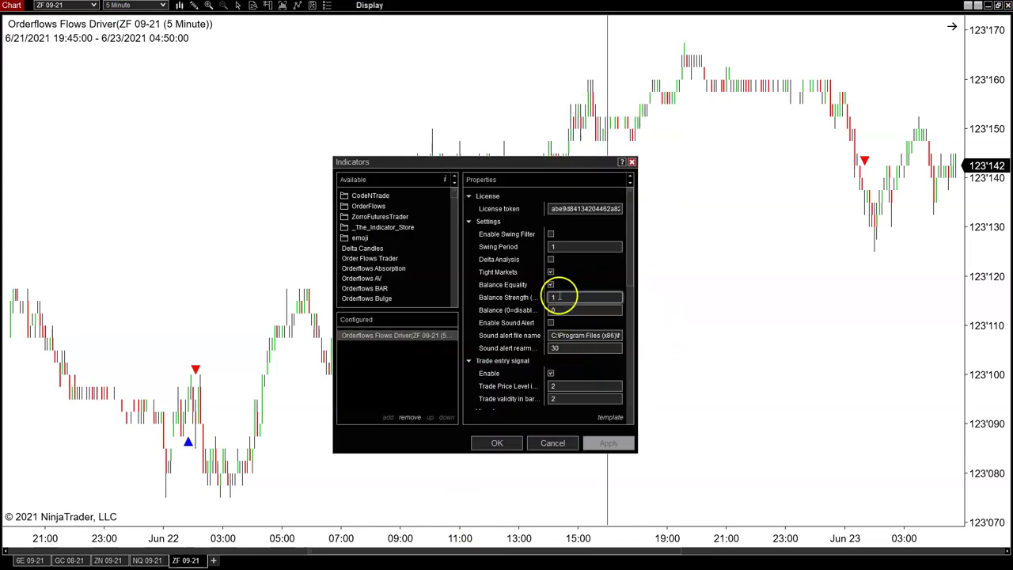
{"action": "left_click", "coordinate": [568, 297]}
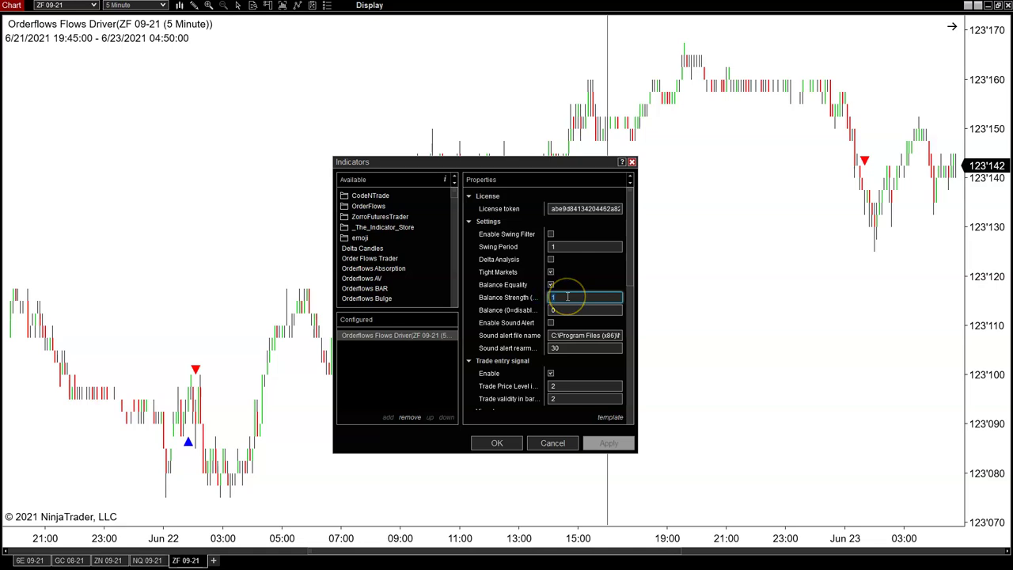
{"action": "type", "text": "2"}
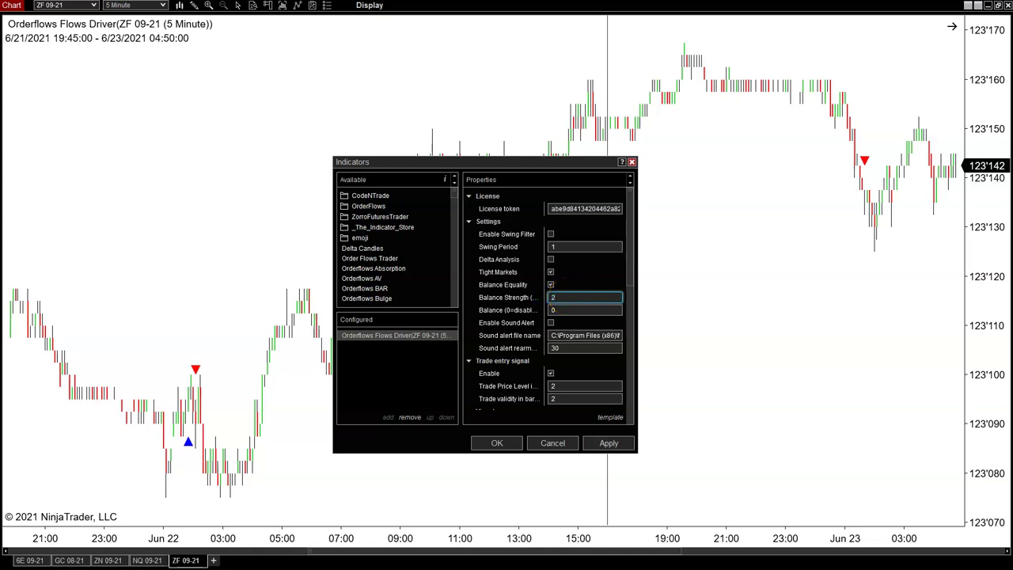
{"action": "left_click", "coordinate": [606, 443]}
{"action": "left_click", "coordinate": [518, 443]}
{"action": "left_click", "coordinate": [198, 177]}
Change the ZF chart's instrument to the UB 09-21 future and its interval to 1 minute
{"action": "left_click", "coordinate": [92, 6]}
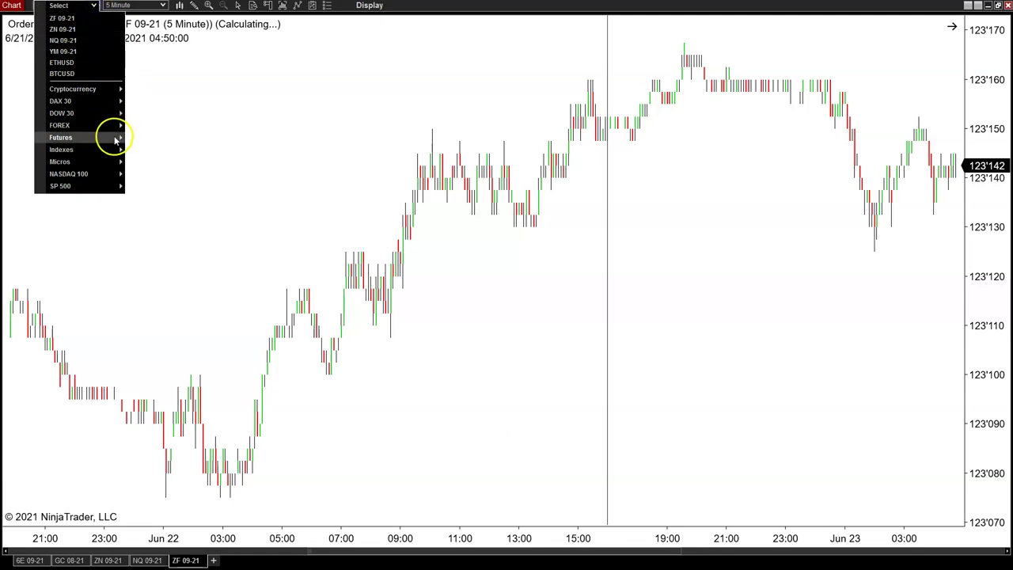
{"action": "mouse_move", "coordinate": [117, 137]}
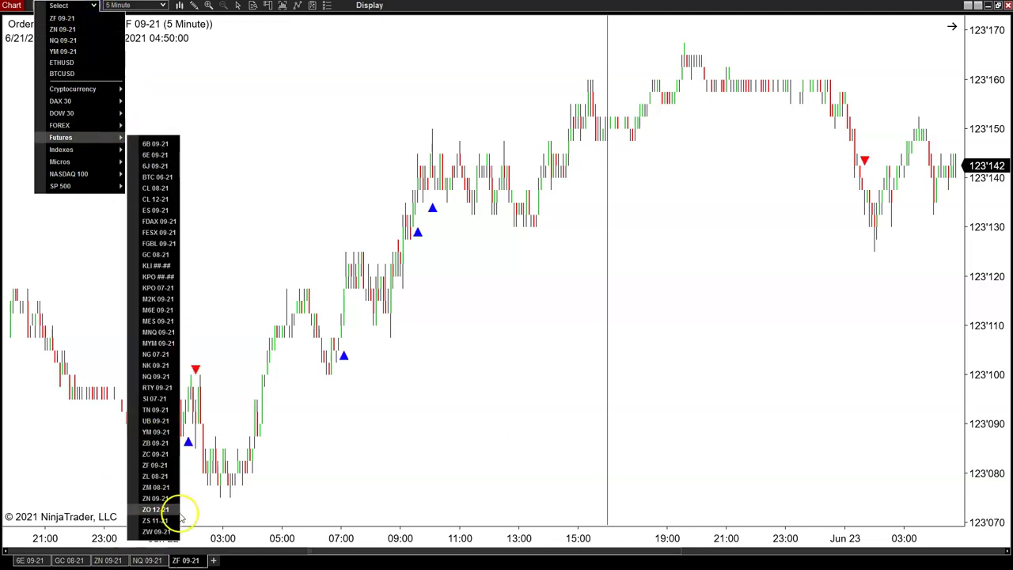
{"action": "left_click", "coordinate": [155, 420]}
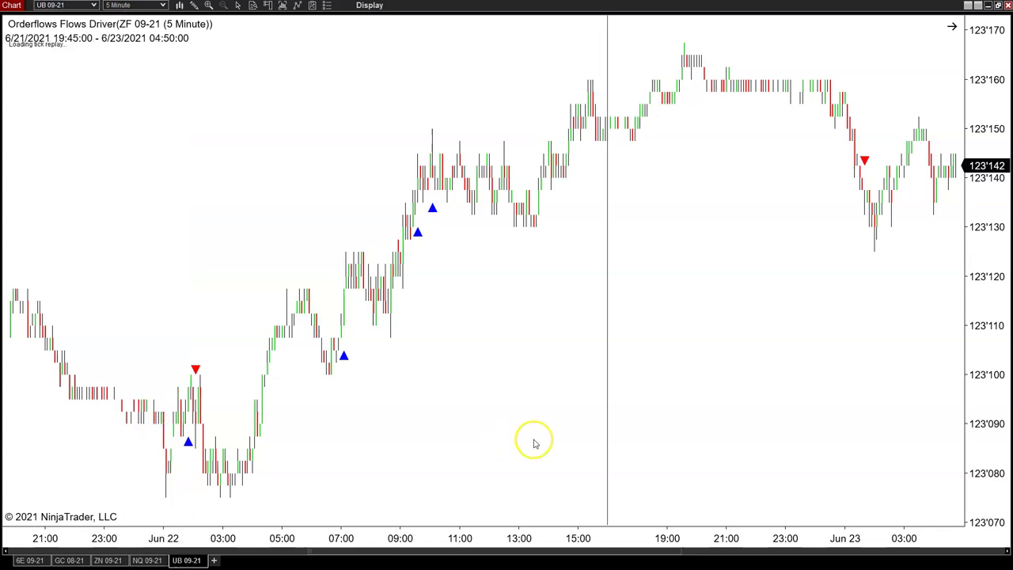
{"action": "left_click", "coordinate": [162, 6]}
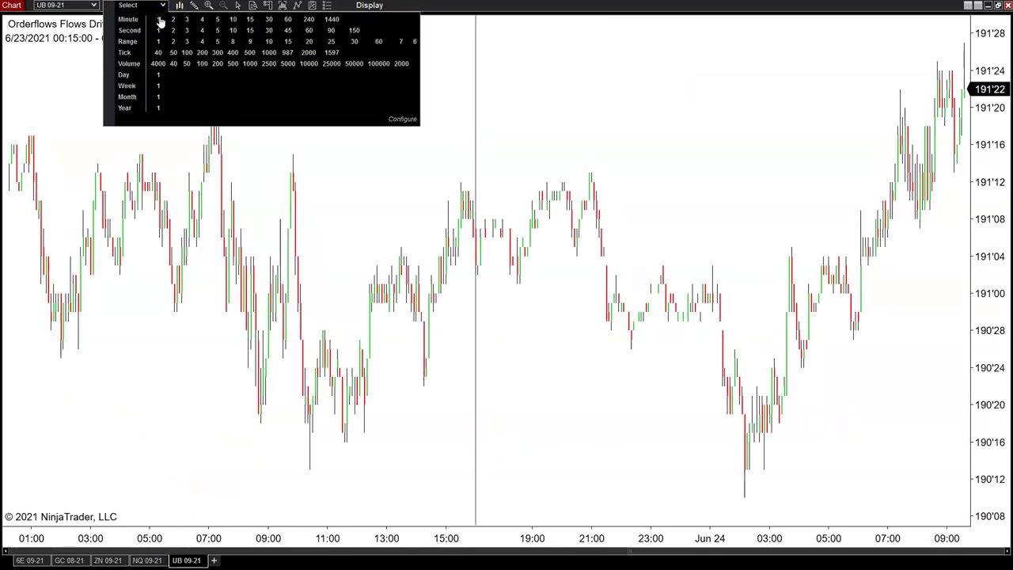
{"action": "left_click", "coordinate": [158, 19]}
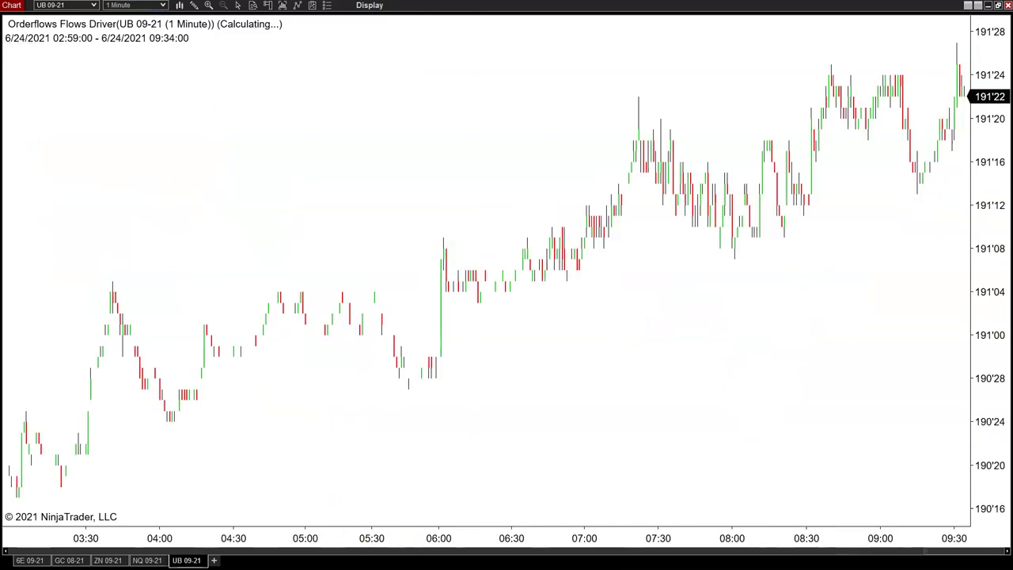
Examine the Balance Equality and Balance Strength options in the UB chart's Orderflows Flows Driver settings, keeping Balance Equality enabled
{"action": "right_click", "coordinate": [522, 393]}
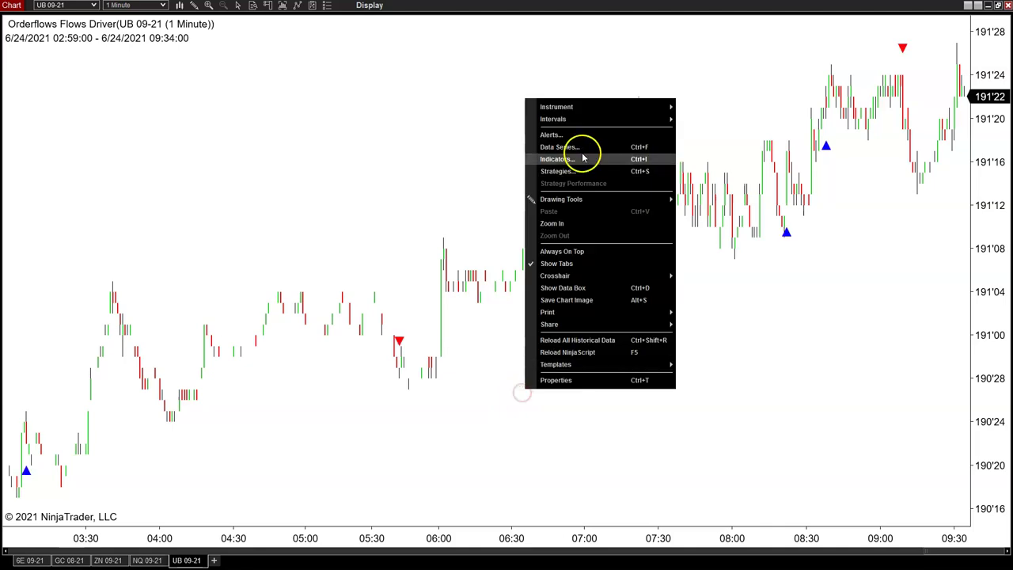
{"action": "left_click", "coordinate": [582, 158]}
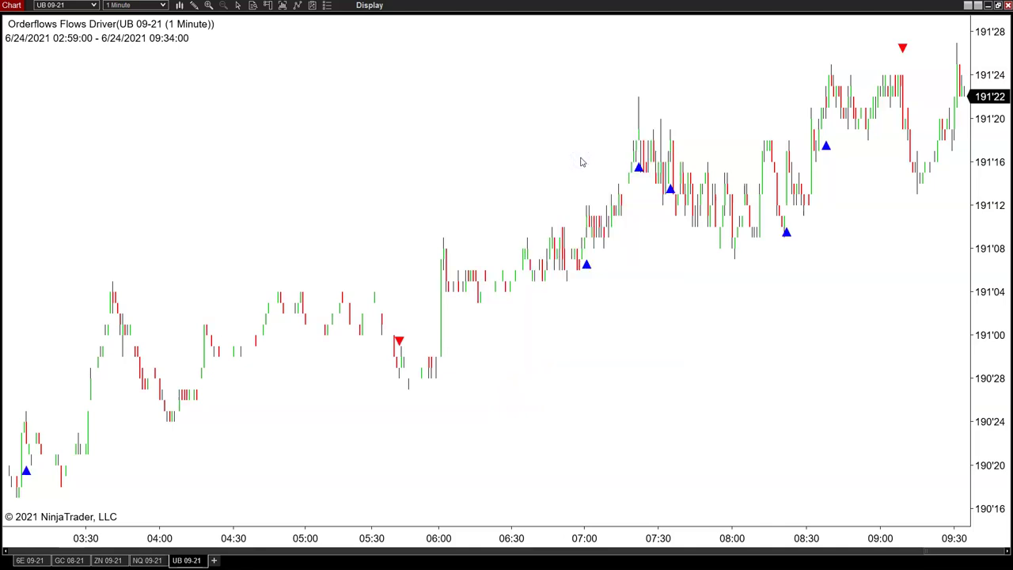
{"action": "left_click", "coordinate": [552, 283]}
{"action": "left_click", "coordinate": [551, 285]}
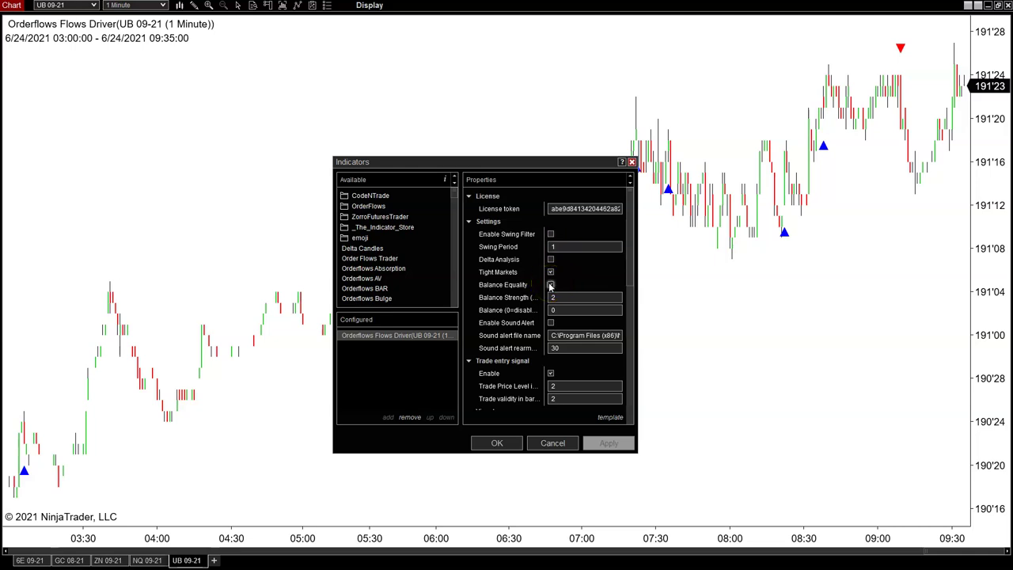
{"action": "left_click", "coordinate": [550, 285]}
{"action": "left_click", "coordinate": [537, 292]}
{"action": "left_click", "coordinate": [518, 296]}
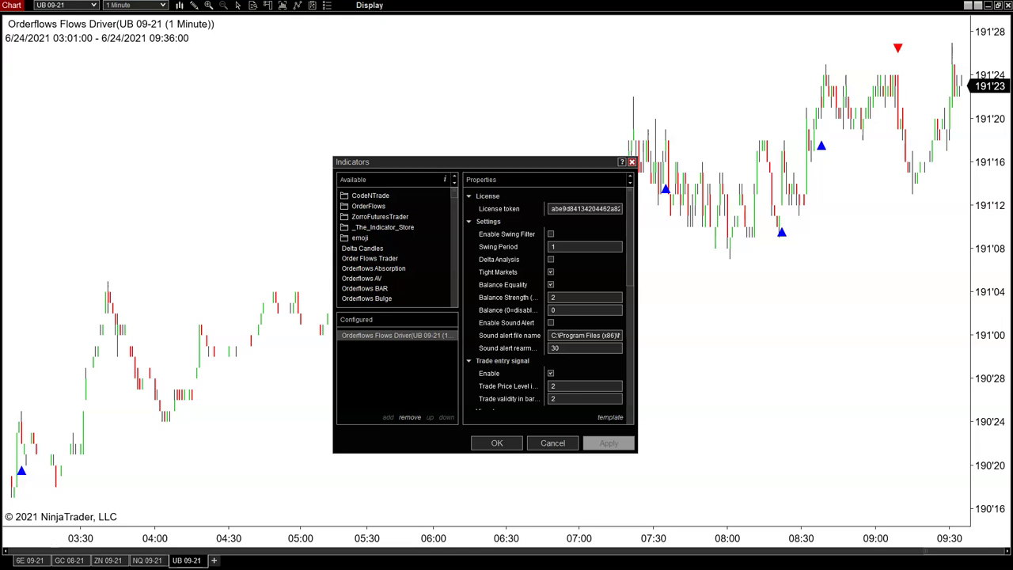
{"action": "left_click", "coordinate": [507, 444]}
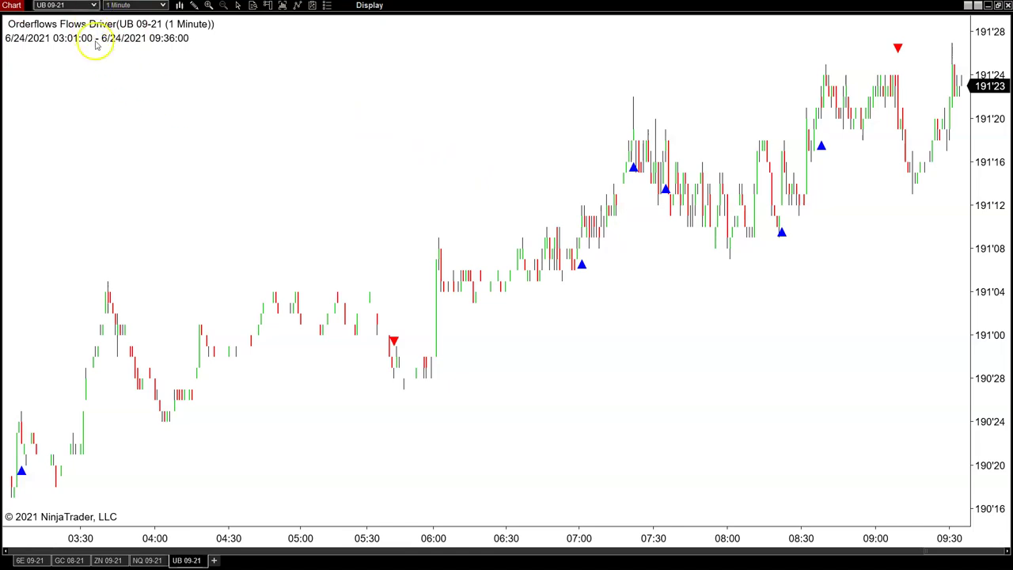
Switch to the GC 08-21 chart and check the balance options in its Orderflows Flows Driver settings
{"action": "left_click", "coordinate": [69, 560]}
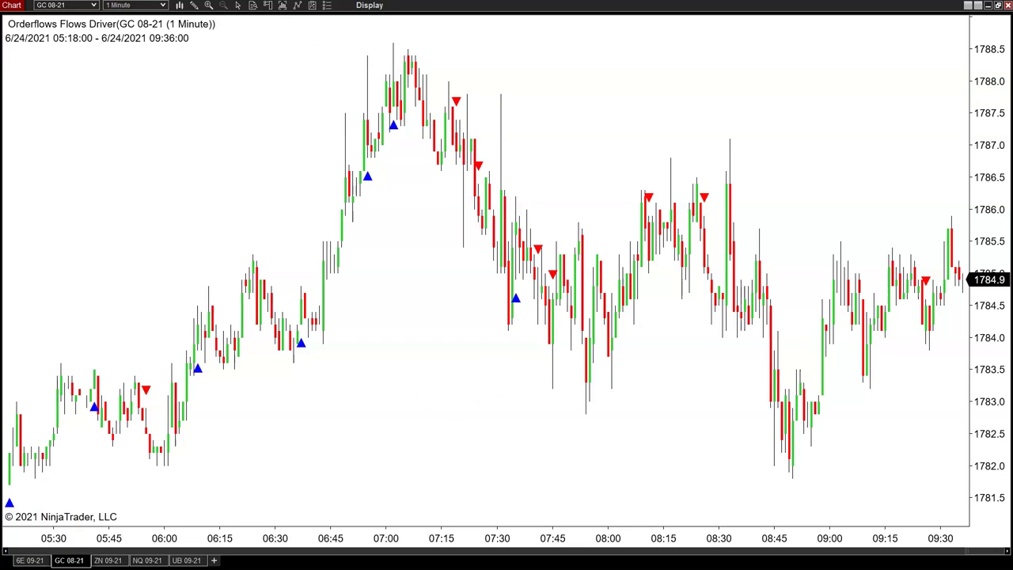
{"action": "right_click", "coordinate": [439, 448]}
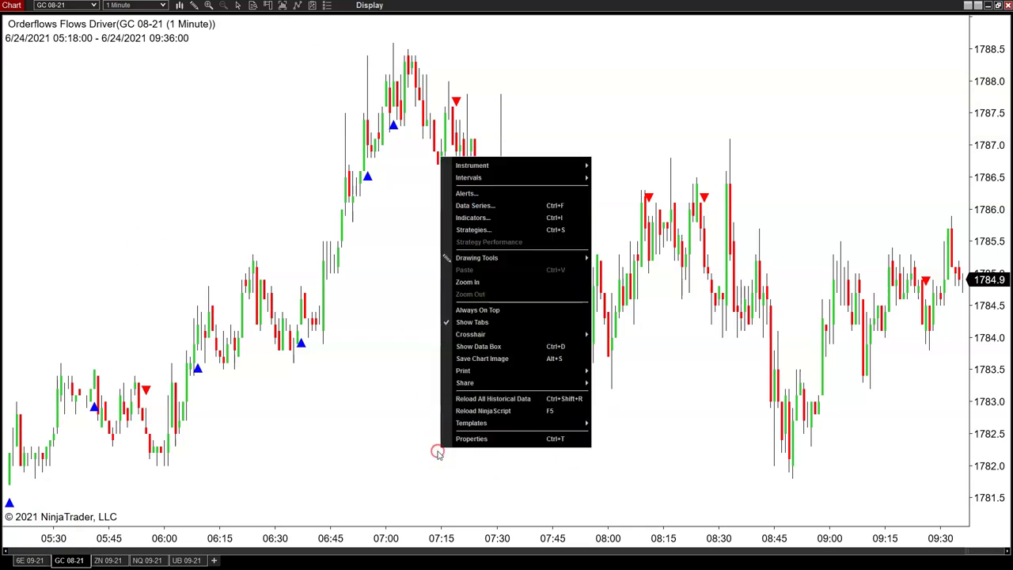
{"action": "left_click", "coordinate": [517, 217]}
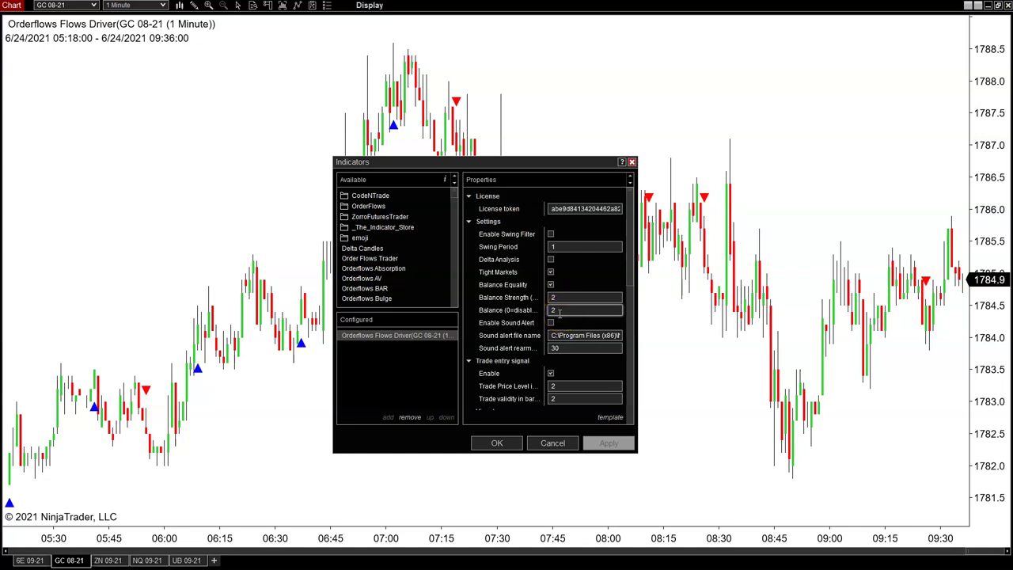
{"action": "left_click", "coordinate": [631, 162]}
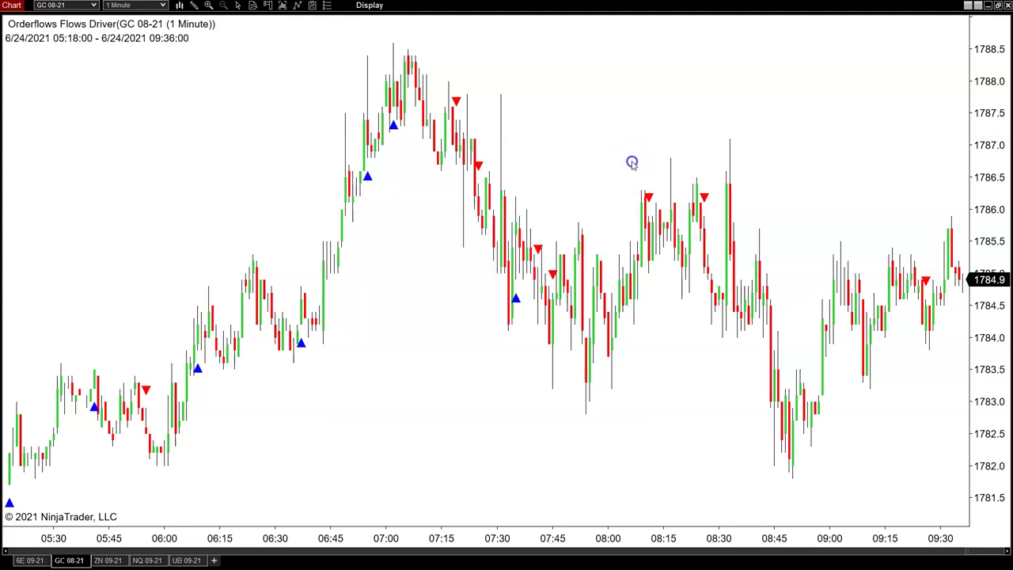
Review the GC 08-21 chart's Flows Driver signals from the morning of 6/24/2021 back to 15:19 on 6/23/2021
{"action": "left_click", "coordinate": [948, 550]}
{"action": "left_click_drag", "start_coordinate": [949, 550], "coordinate": [941, 550]}
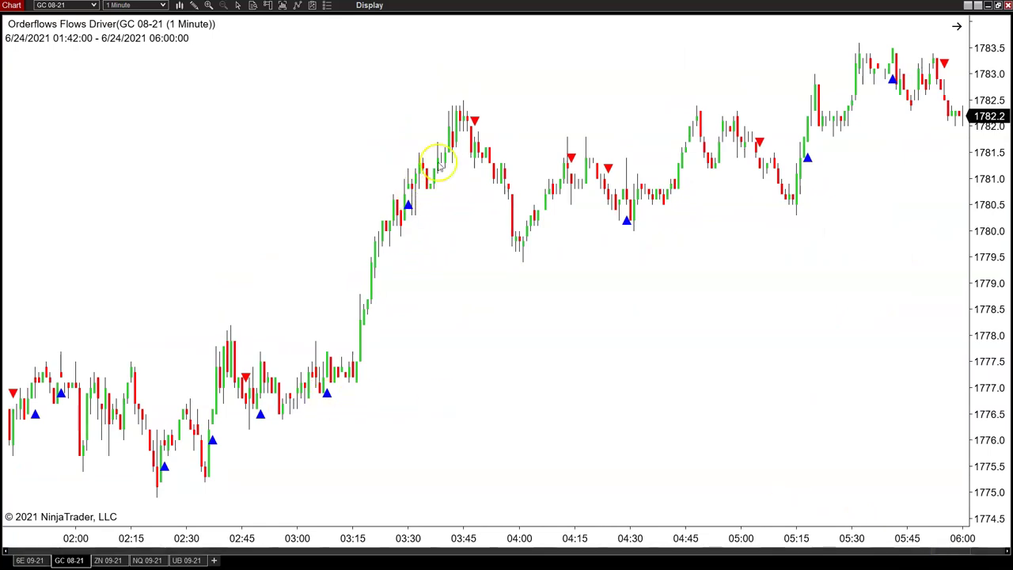
{"action": "left_click_drag", "start_coordinate": [924, 550], "coordinate": [879, 549]}
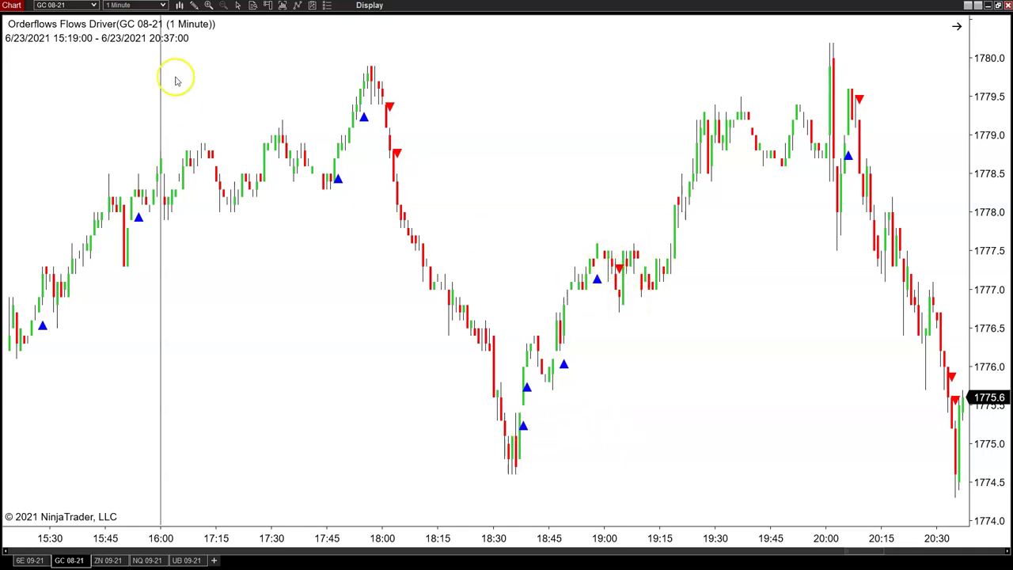
Turn on the chart crosshair and examine the GC 08-21 signals on 6/23/2021 back to 01:44
{"action": "left_click", "coordinate": [237, 6]}
{"action": "left_click", "coordinate": [256, 26]}
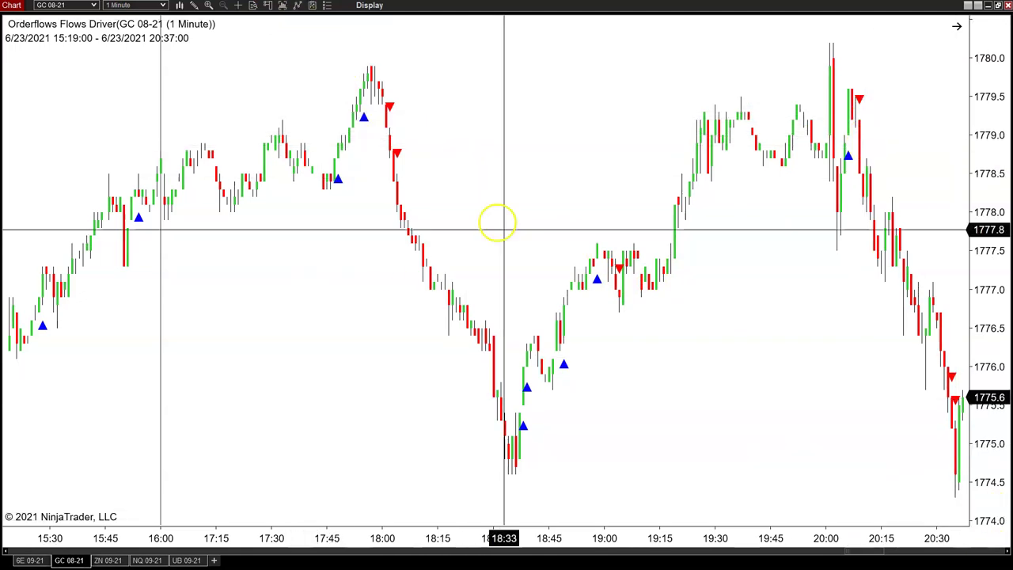
{"action": "scroll", "coordinate": [213, 289], "scroll_direction": "up", "scroll_amount": 10}
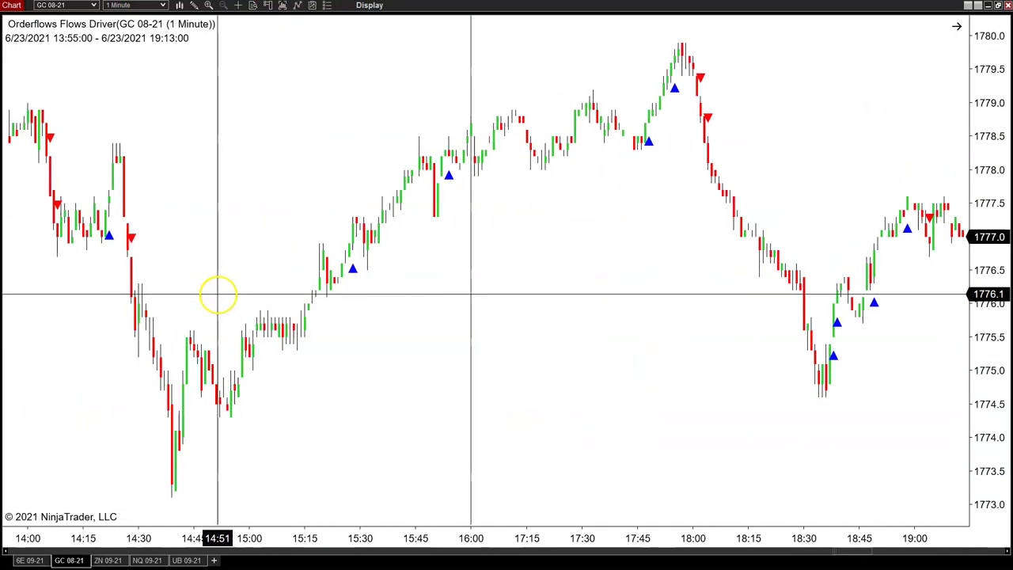
{"action": "scroll", "coordinate": [124, 343], "scroll_direction": "up", "scroll_amount": 5}
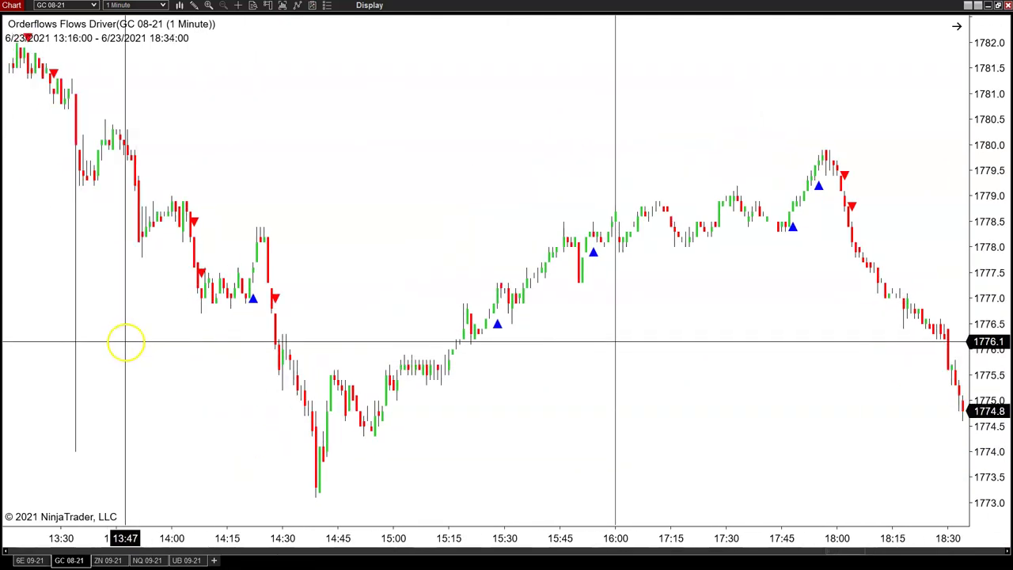
{"action": "scroll", "coordinate": [314, 396], "scroll_direction": "up", "scroll_amount": 3}
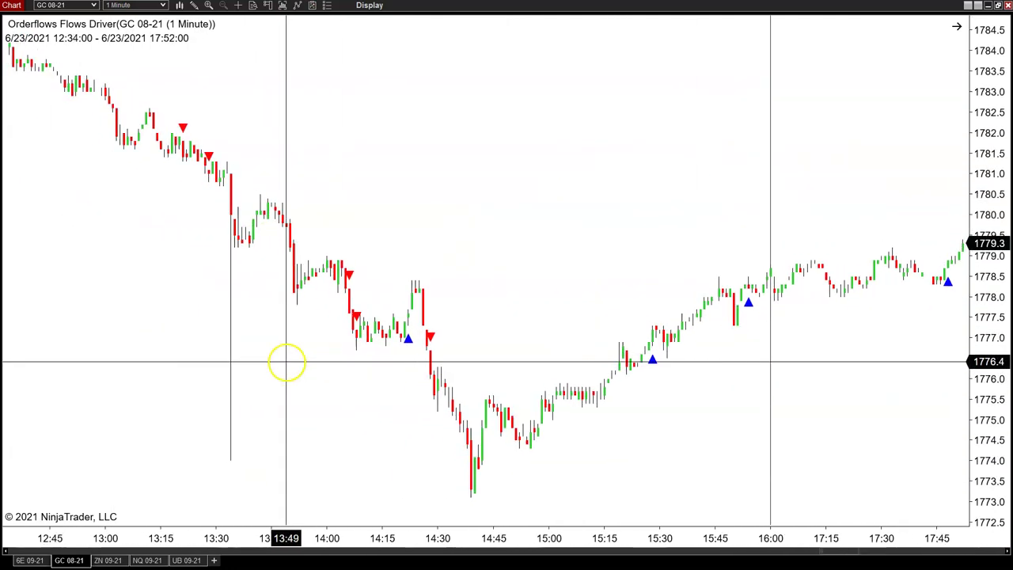
{"action": "scroll", "coordinate": [324, 407], "scroll_direction": "up", "scroll_amount": 8}
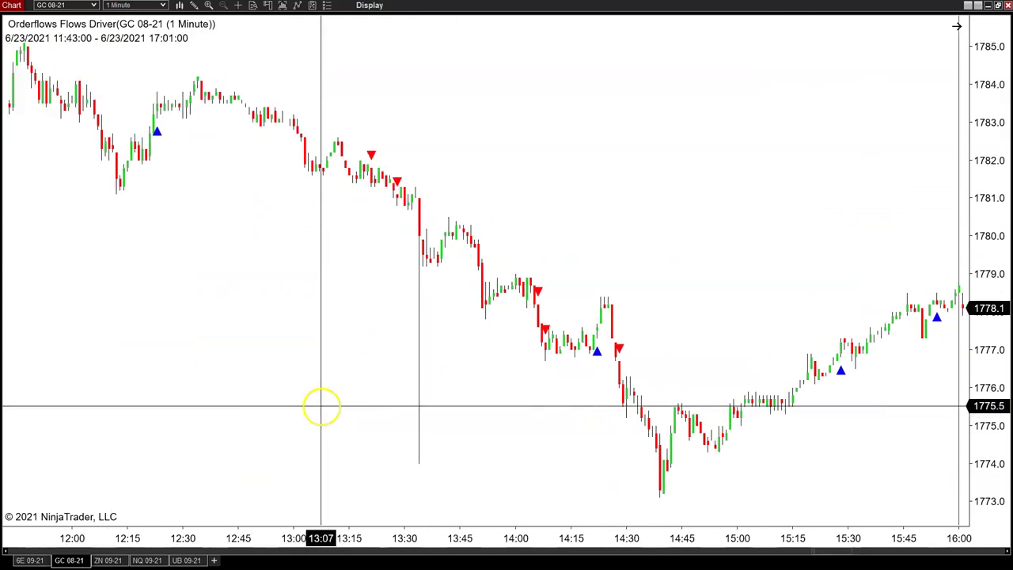
{"action": "scroll", "coordinate": [320, 407], "scroll_direction": "up", "scroll_amount": 4}
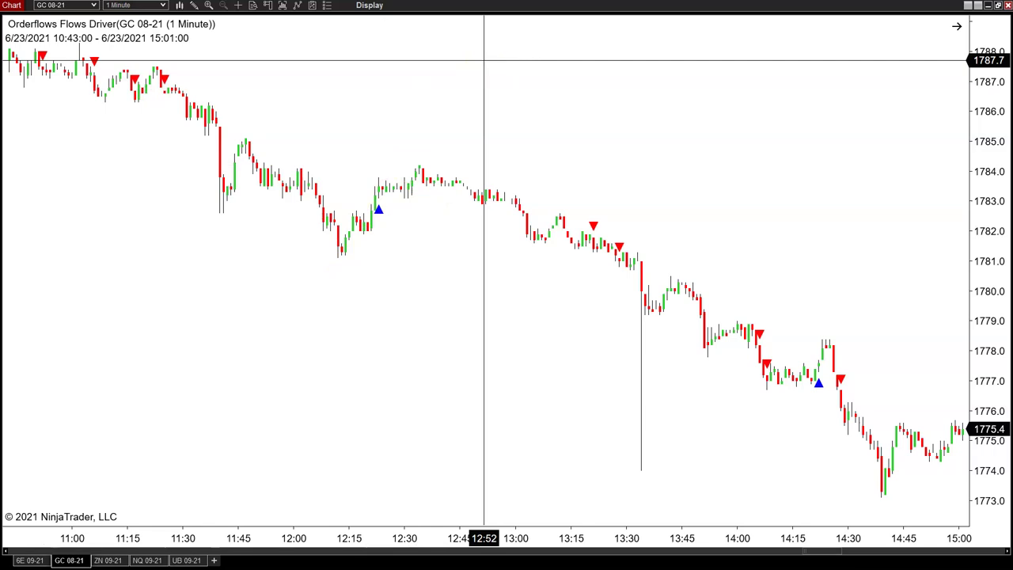
{"action": "left_click_drag", "start_coordinate": [841, 549], "coordinate": [803, 552]}
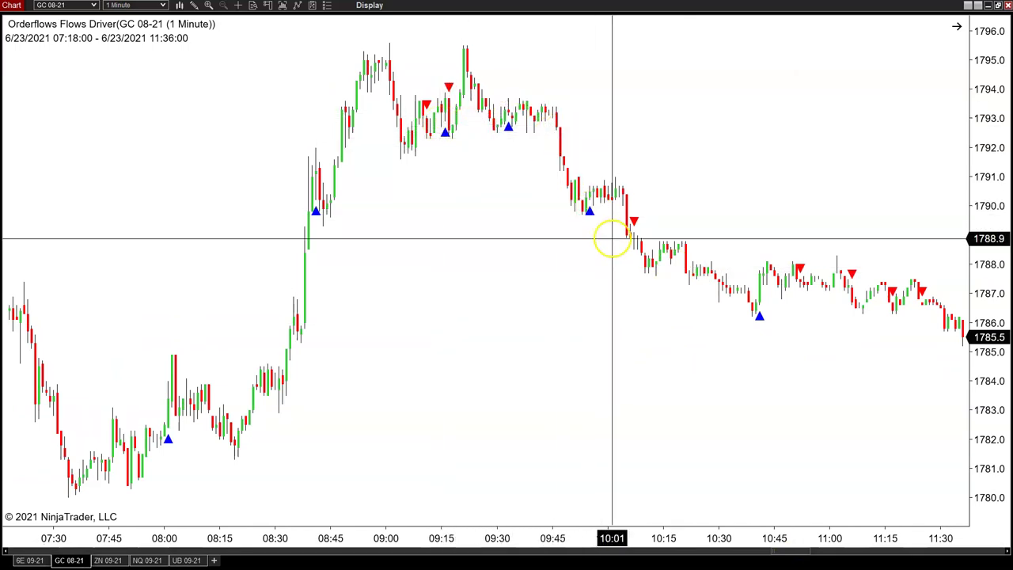
{"action": "left_click_drag", "start_coordinate": [798, 554], "coordinate": [746, 553]}
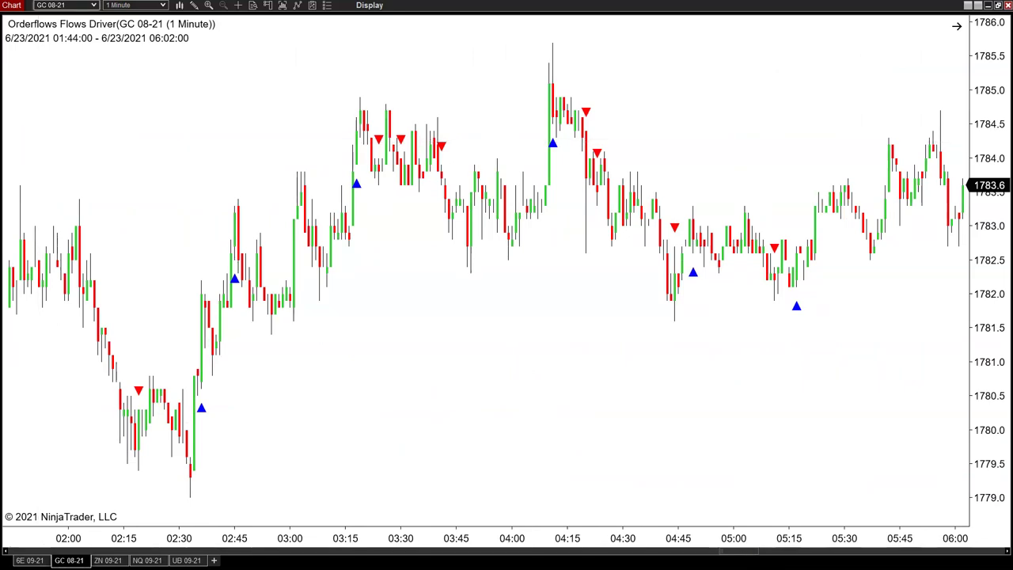
Change the GC 08-21 chart's instrument to the ES 09-21 future
{"action": "left_click", "coordinate": [93, 7]}
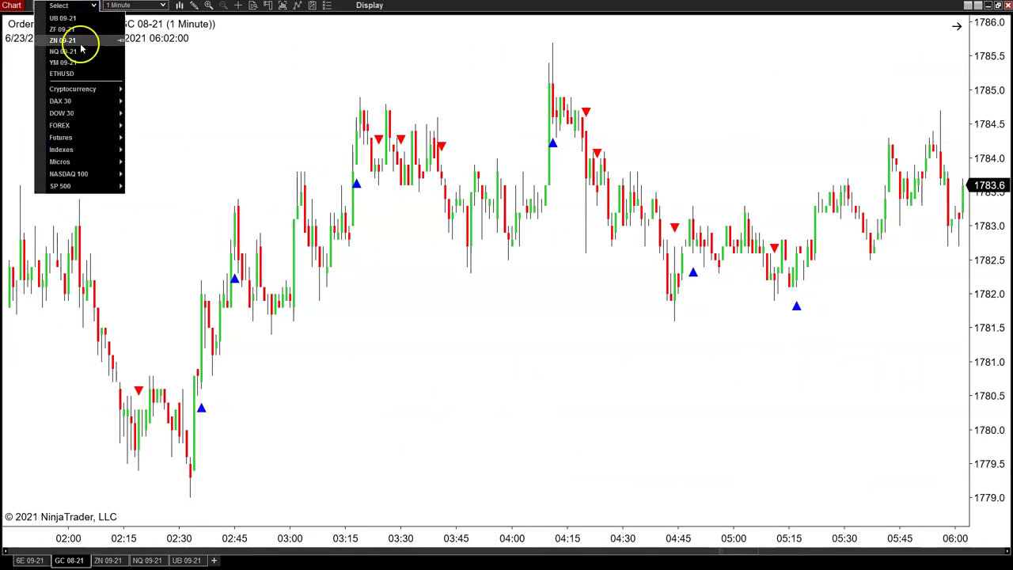
{"action": "mouse_move", "coordinate": [105, 141]}
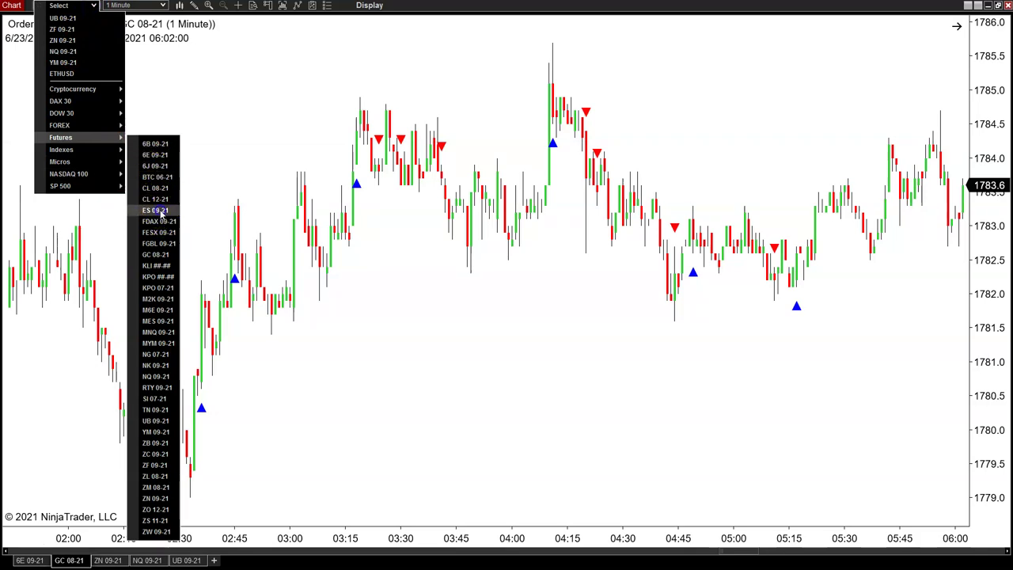
{"action": "left_click", "coordinate": [158, 211]}
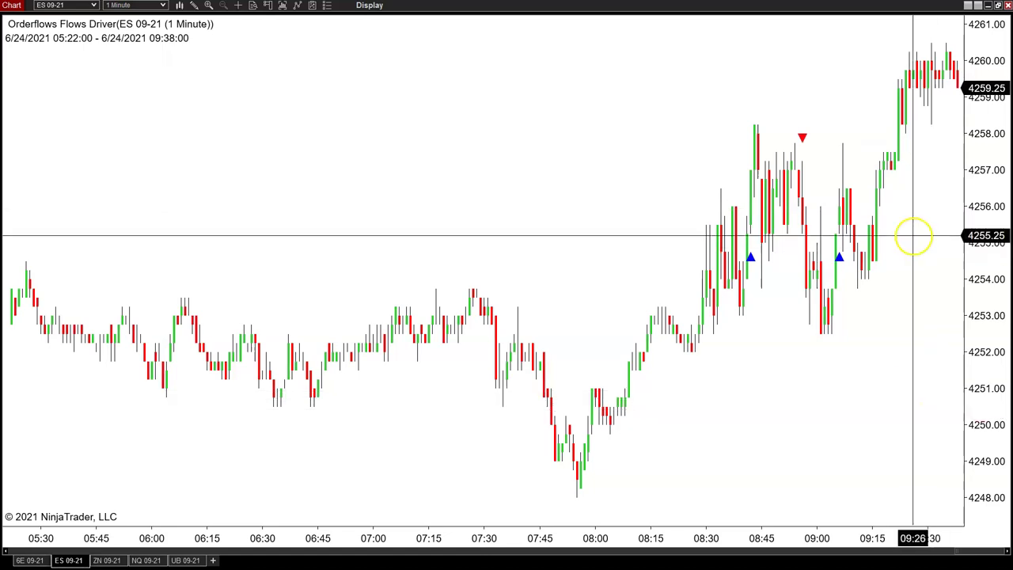
Set the ES 09-21 chart's Flows Driver Balance Strength to 1 and Balance to 0, and apply the settings
{"action": "right_click", "coordinate": [582, 247]}
{"action": "left_click", "coordinate": [661, 314]}
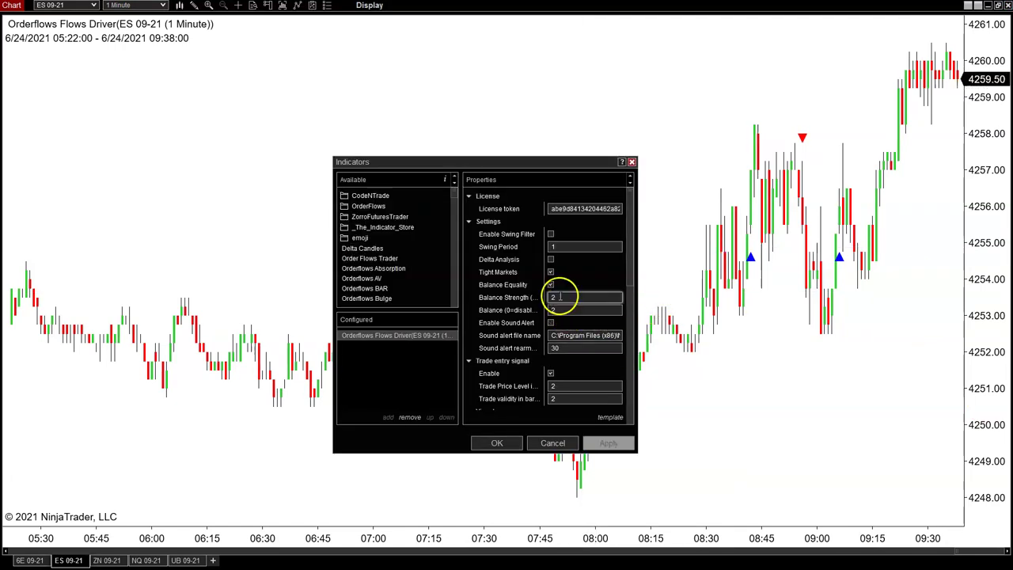
{"action": "key", "text": "BackSpace"}
{"action": "type", "text": "1"}
{"action": "left_click", "coordinate": [564, 310]}
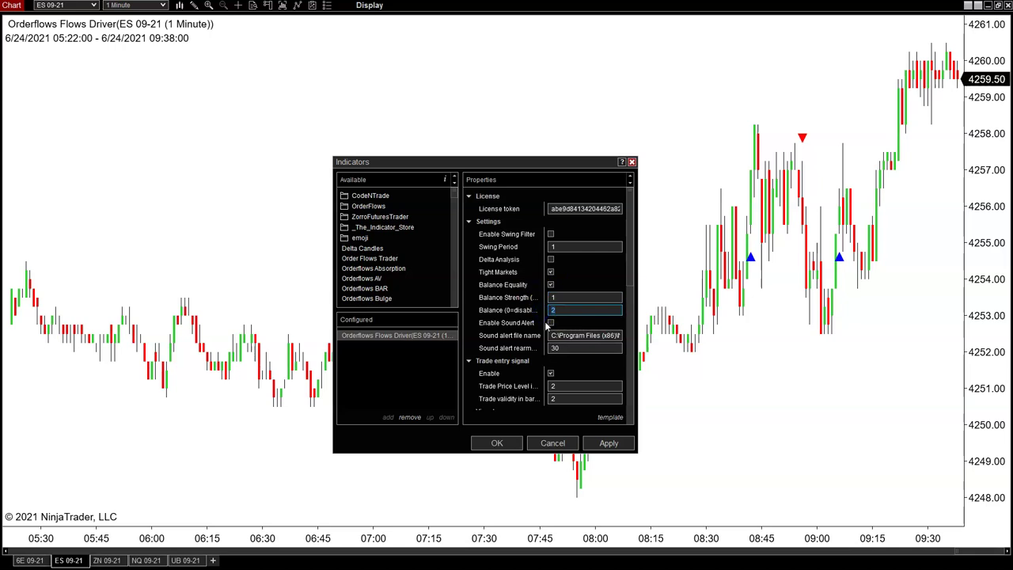
{"action": "type", "text": "0"}
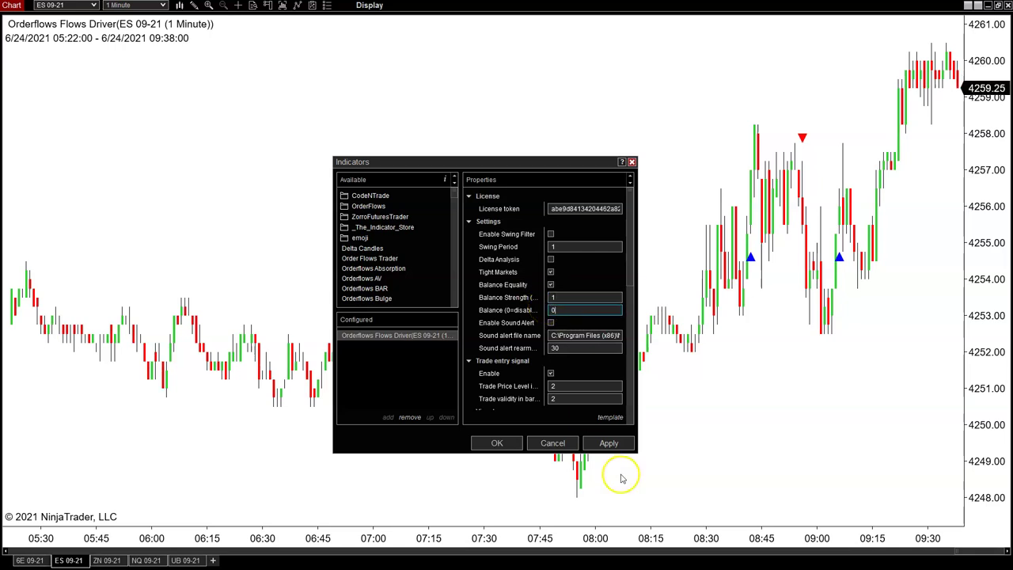
{"action": "left_click", "coordinate": [609, 442]}
Set the Flows Driver's Balance option to 1 and accept the indicator settings for the ES 09-21 chart
{"action": "left_click", "coordinate": [553, 310]}
{"action": "type", "text": "1"}
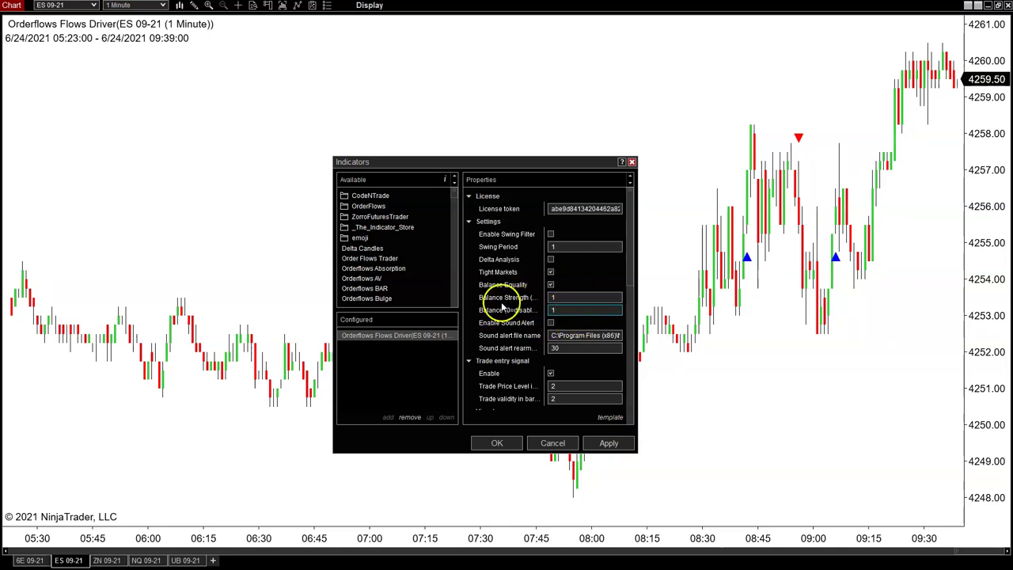
{"action": "left_click", "coordinate": [607, 443]}
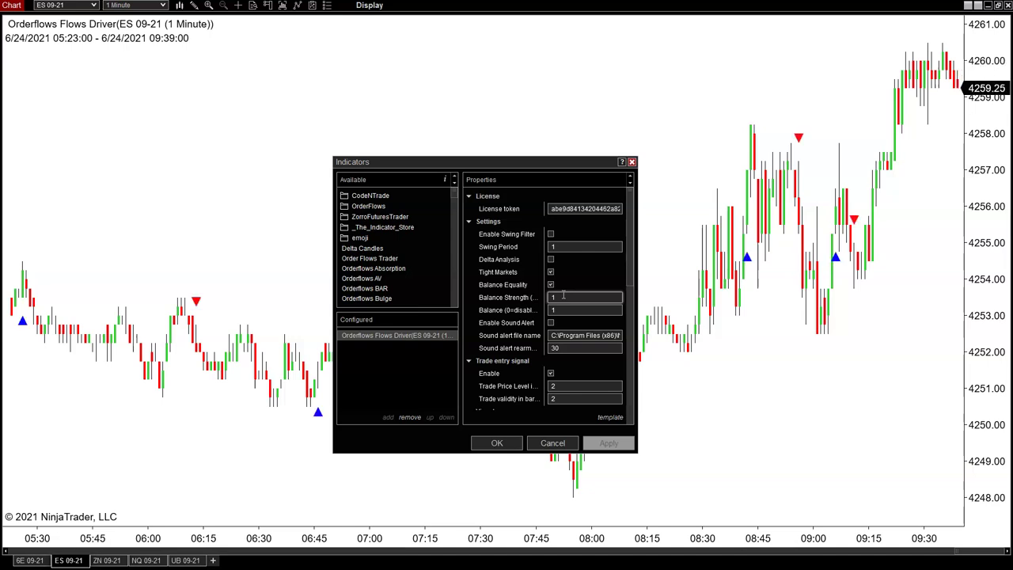
{"action": "left_click", "coordinate": [499, 443]}
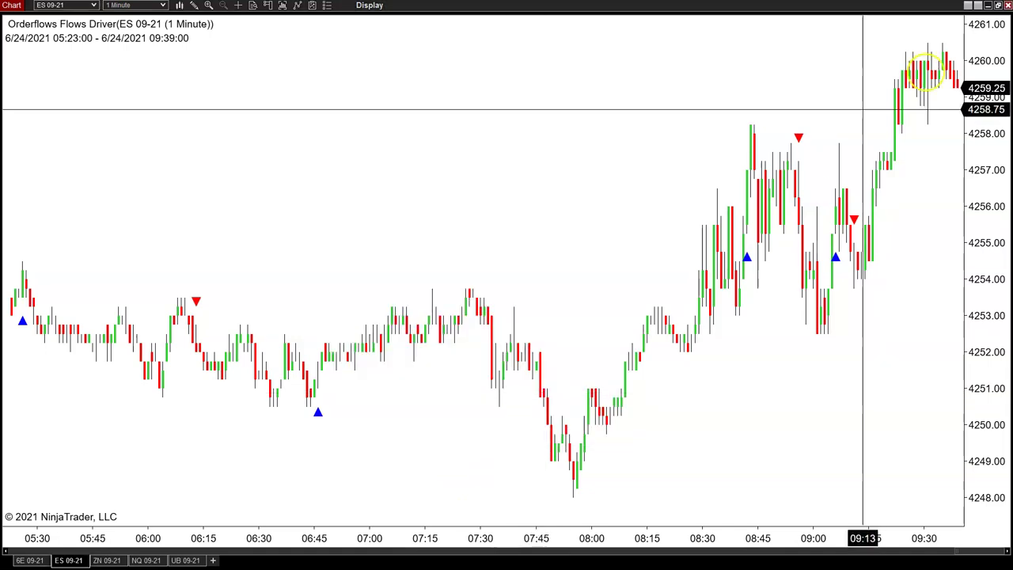
Examine the ES 09-21 chart's Flows Driver signals from the morning of 6/24/2021 back to 21:59 on 6/22/2021
{"action": "mouse_move", "coordinate": [969, 548]}
{"action": "left_mouse_down"}
{"action": "mouse_move", "coordinate": [931, 549]}
{"action": "mouse_move", "coordinate": [963, 544]}
{"action": "left_mouse_up"}
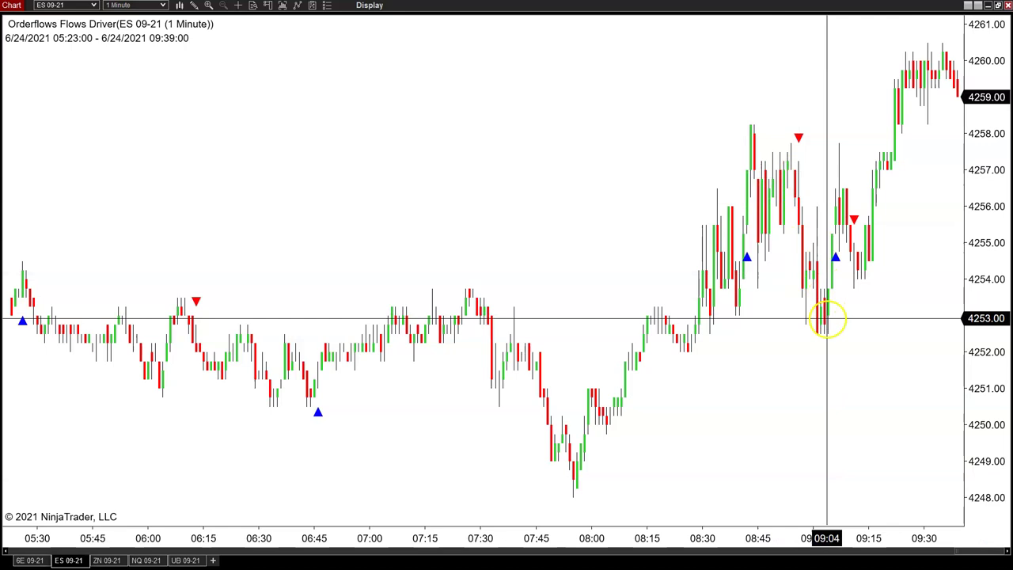
{"action": "scroll", "coordinate": [689, 344], "scroll_direction": "up", "scroll_amount": 5}
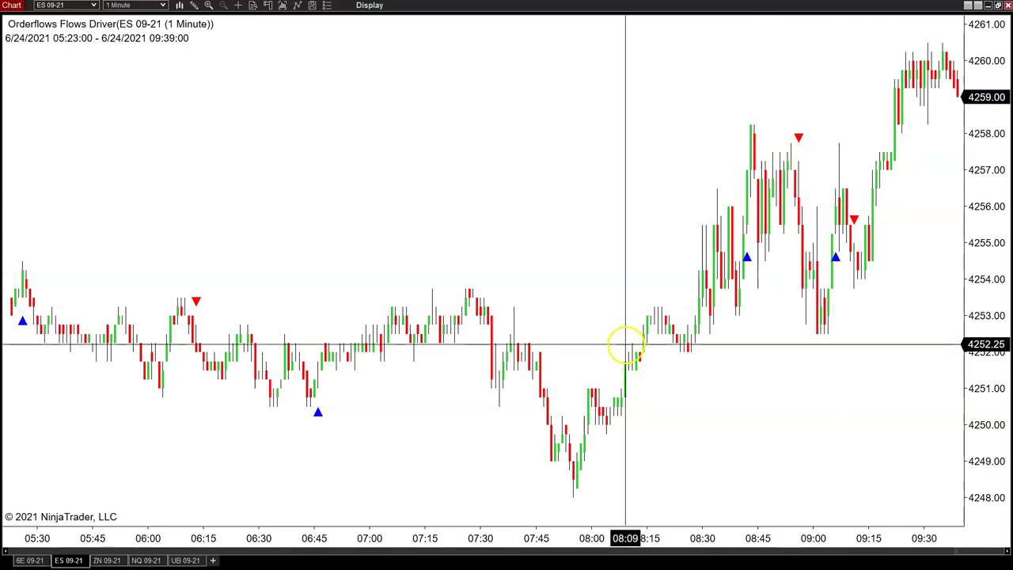
{"action": "left_click_drag", "start_coordinate": [983, 555], "coordinate": [943, 556]}
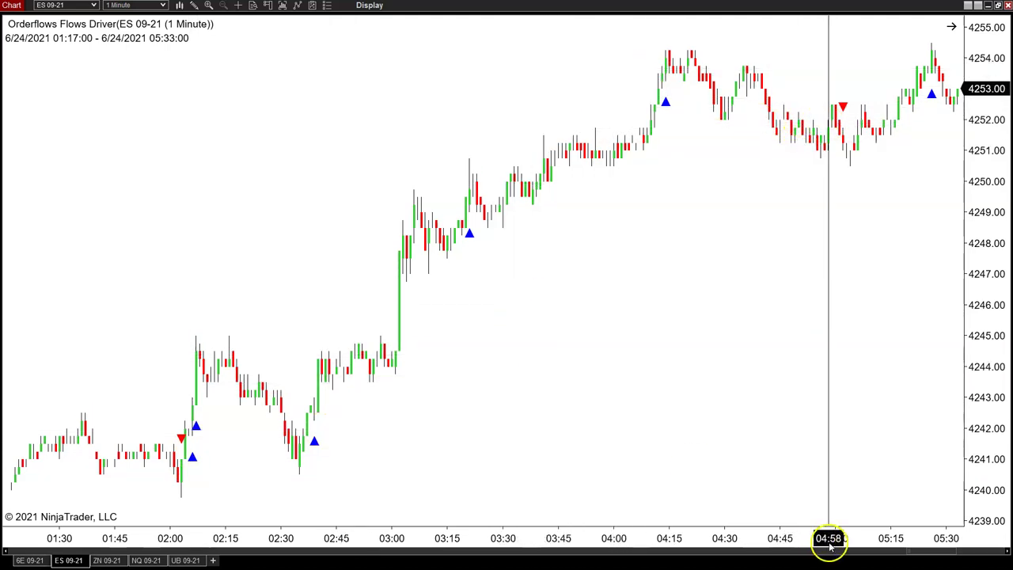
{"action": "left_click_drag", "start_coordinate": [918, 556], "coordinate": [823, 553]}
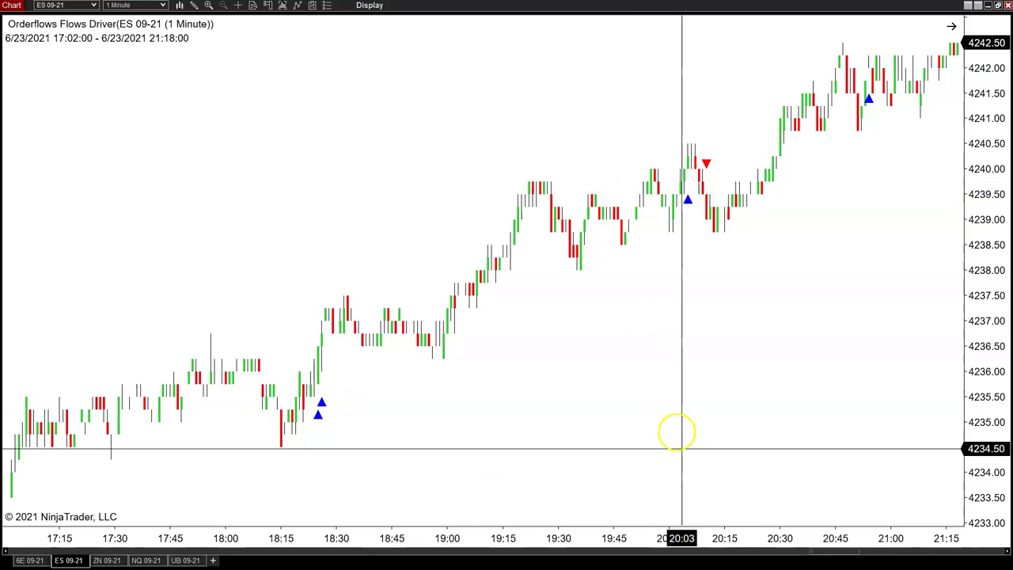
{"action": "left_click_drag", "start_coordinate": [830, 556], "coordinate": [792, 554]}
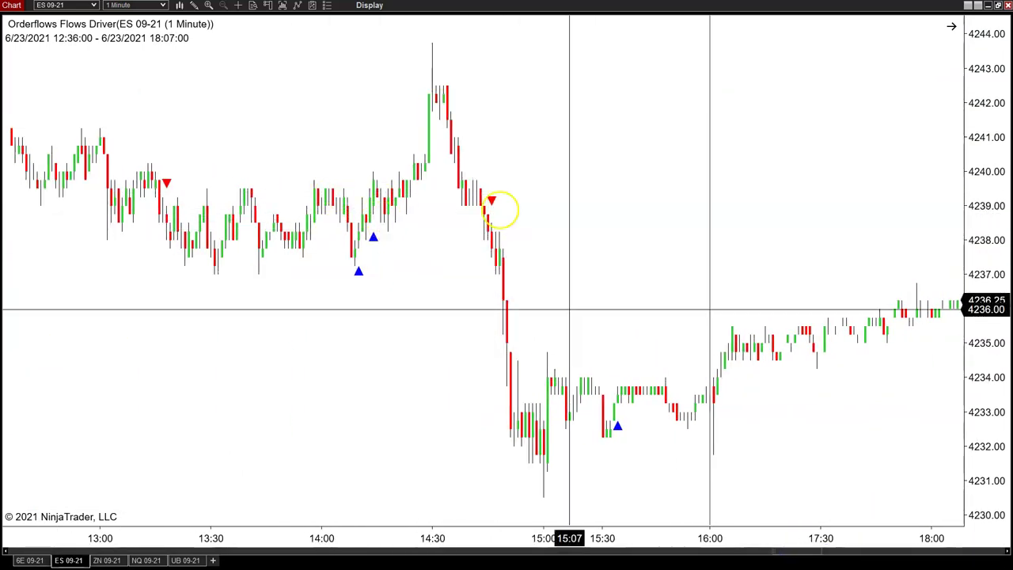
{"action": "left_click_drag", "start_coordinate": [811, 556], "coordinate": [758, 546]}
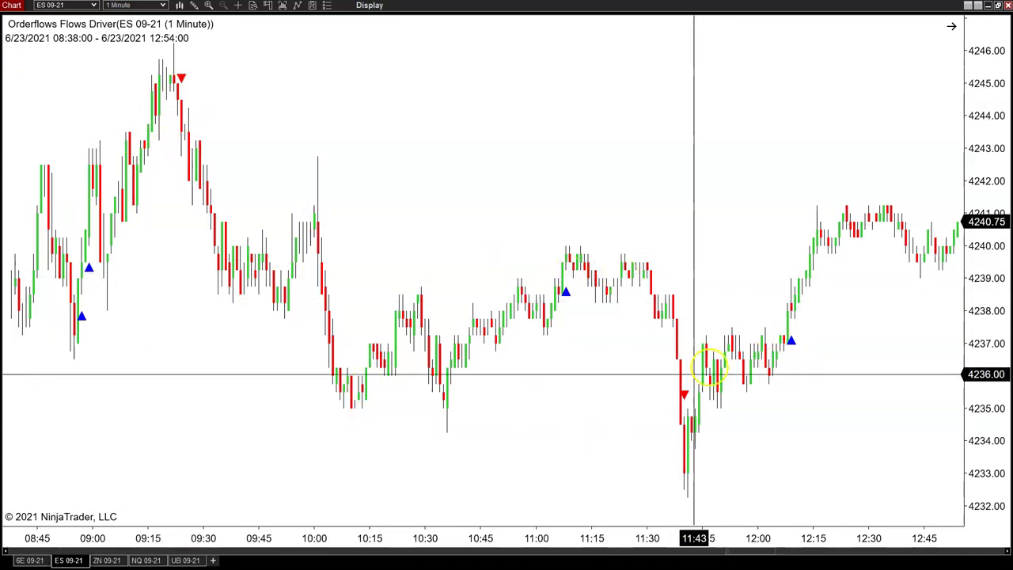
{"action": "scroll", "coordinate": [404, 456], "scroll_direction": "up", "scroll_amount": 3}
{"action": "scroll", "coordinate": [404, 455], "scroll_direction": "up", "scroll_amount": 3}
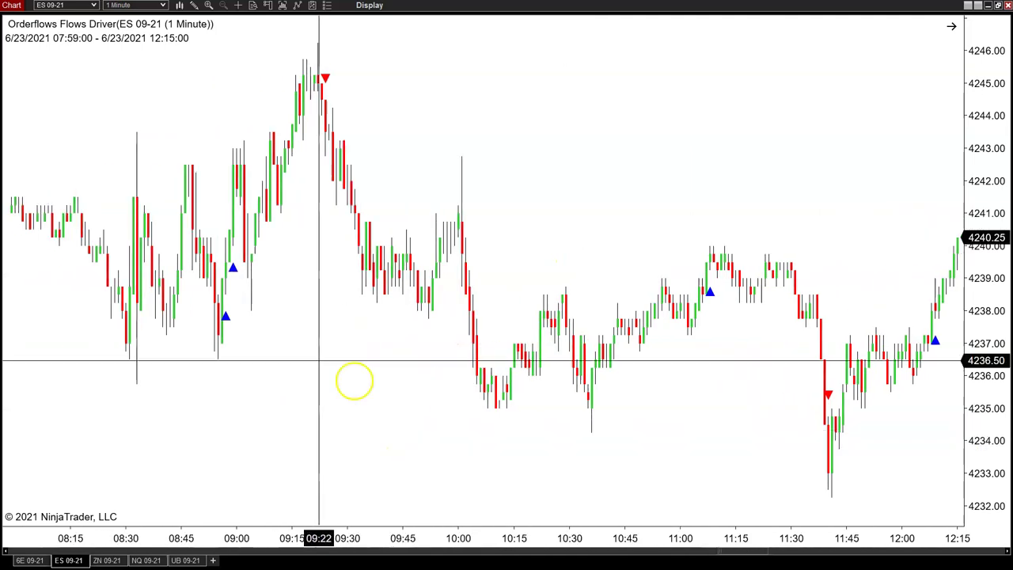
{"action": "left_click", "coordinate": [831, 423]}
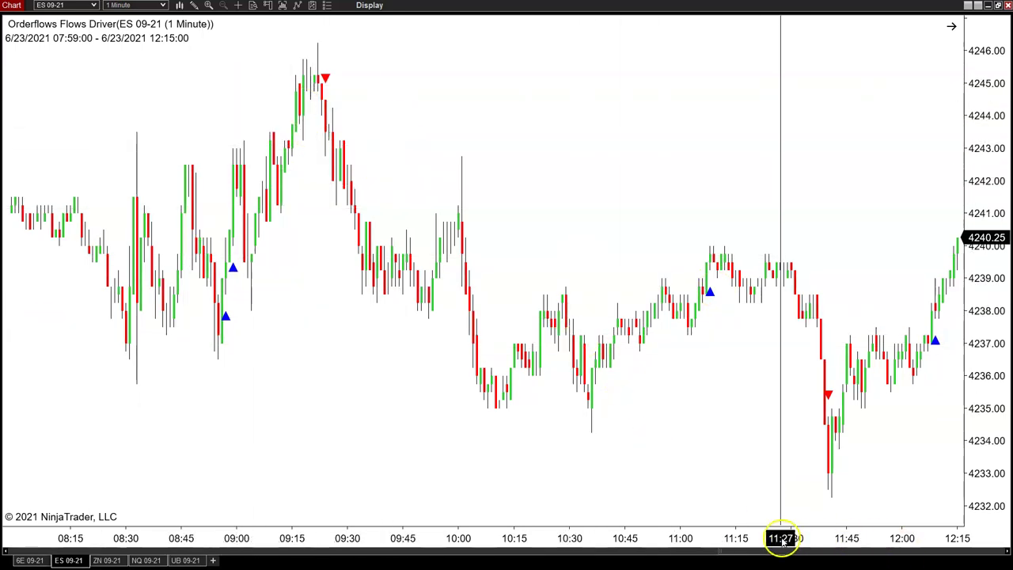
{"action": "left_click_drag", "start_coordinate": [764, 549], "coordinate": [719, 548]}
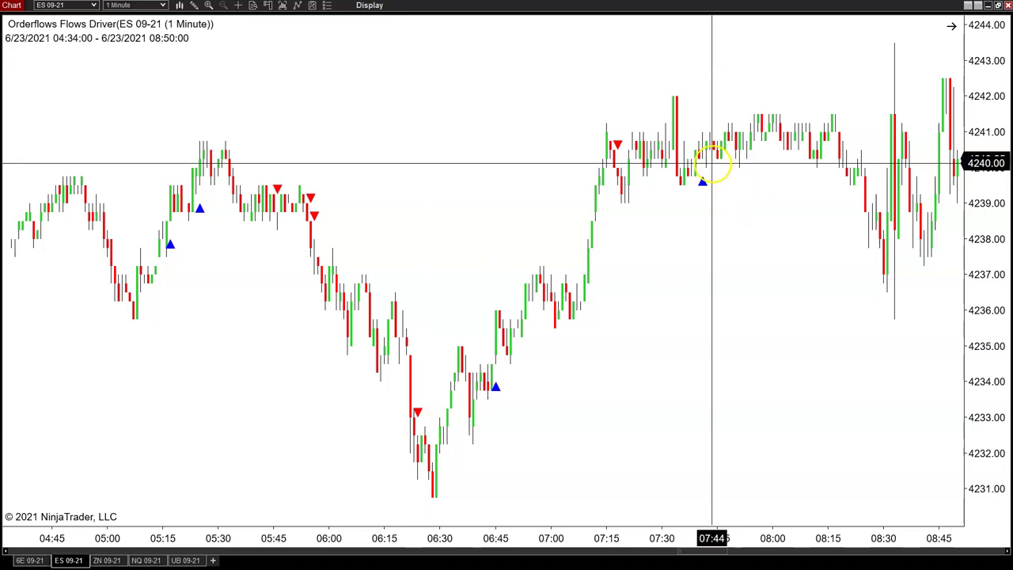
{"action": "left_click_drag", "start_coordinate": [757, 549], "coordinate": [618, 549]}
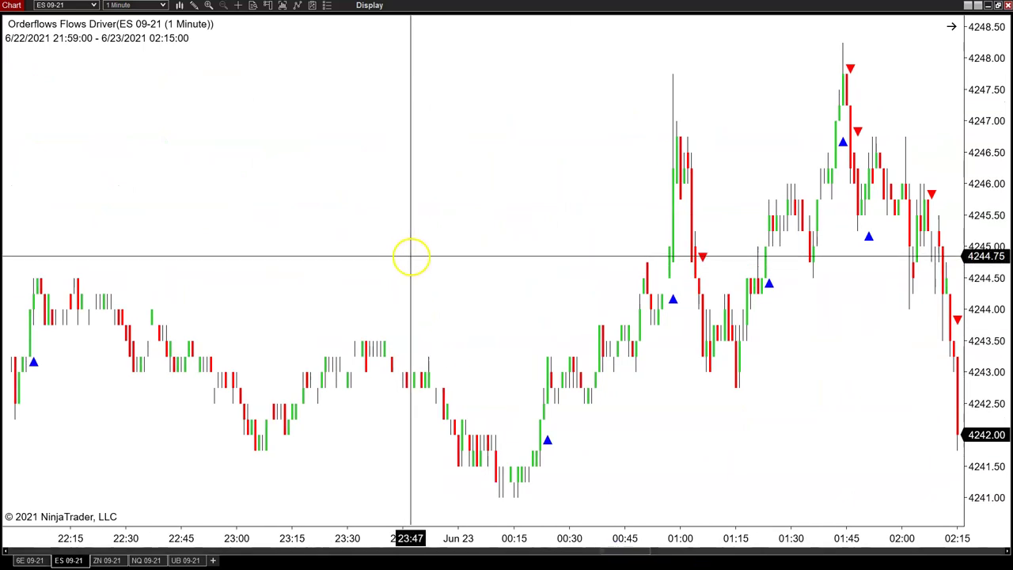
Check the balance options in the ES 09-21 chart's Orderflows Flows Driver settings and close them without changes
{"action": "right_click", "coordinate": [514, 263]}
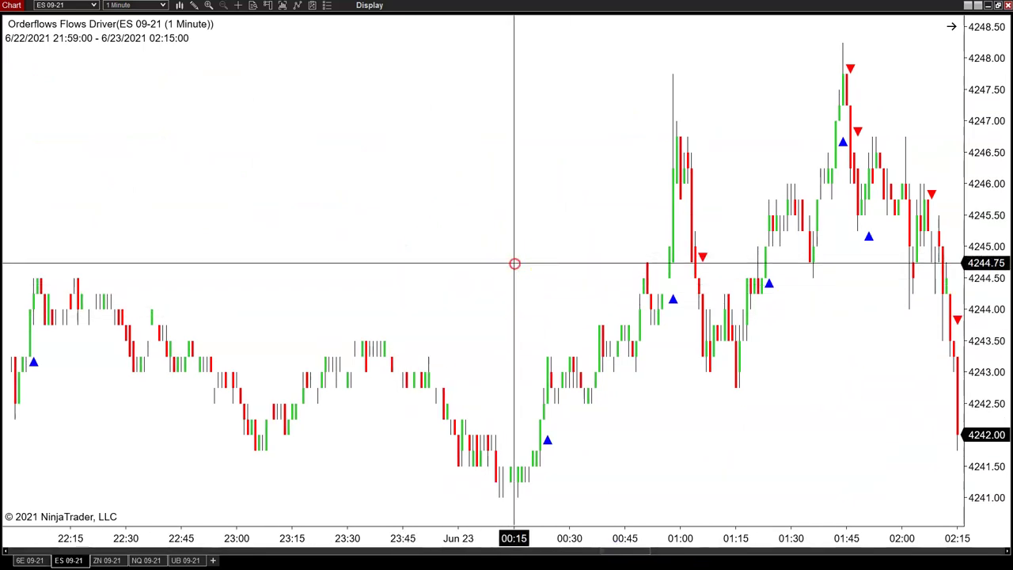
{"action": "left_click", "coordinate": [561, 315]}
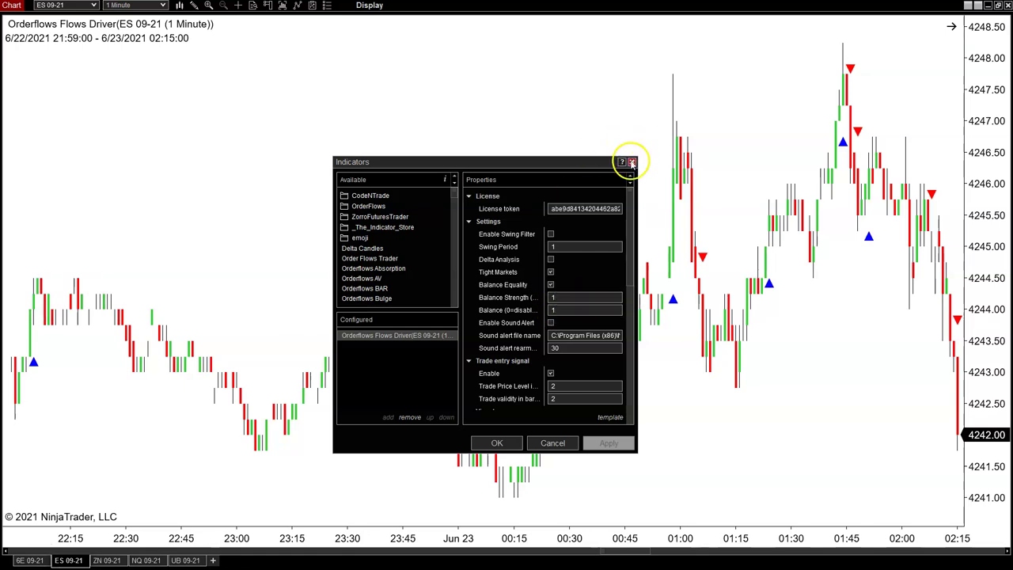
{"action": "left_click", "coordinate": [632, 163]}
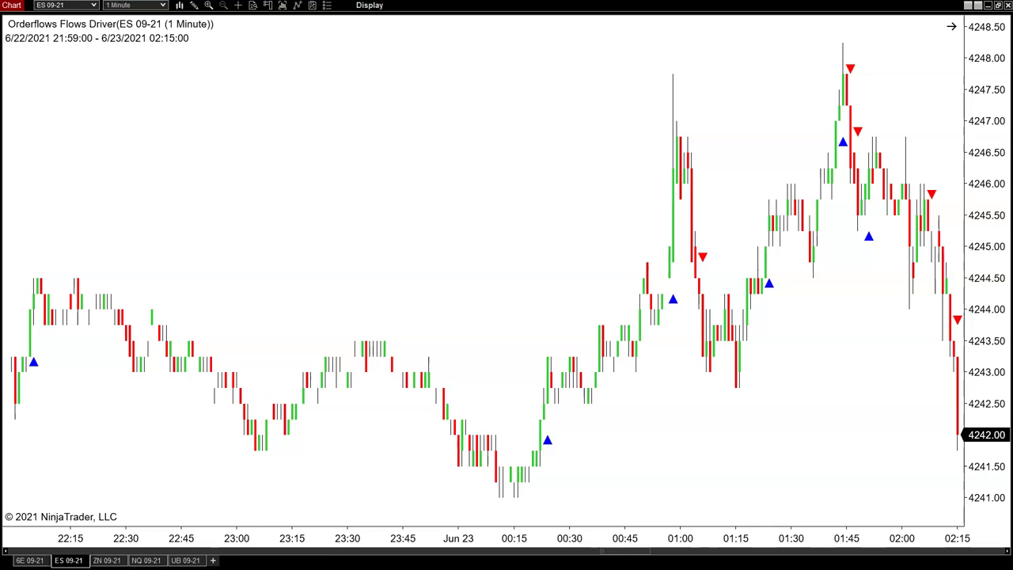
Change the ES 09-21 chart's instrument to the YM 09-21 future
{"action": "left_click", "coordinate": [94, 5]}
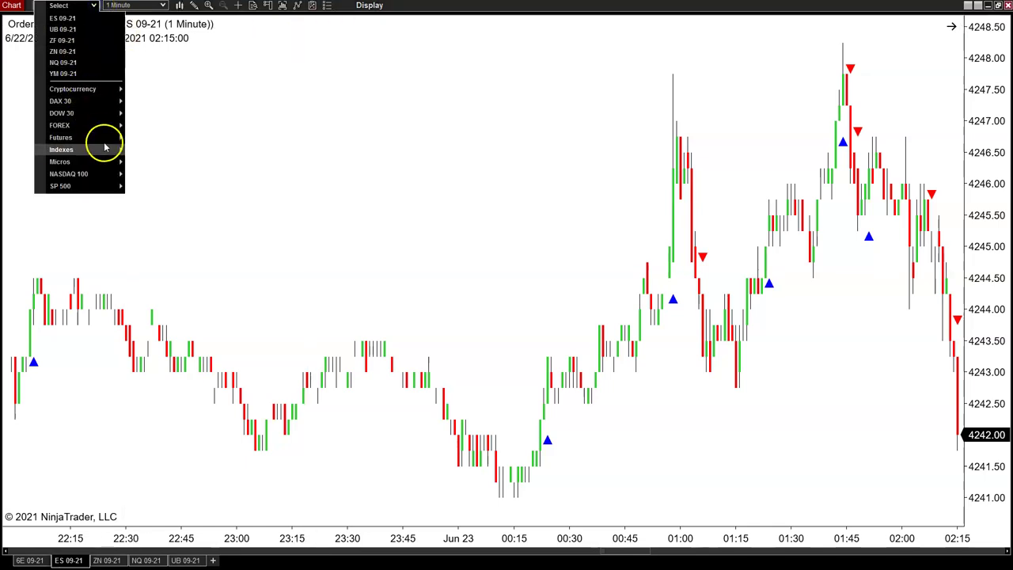
{"action": "mouse_move", "coordinate": [106, 137]}
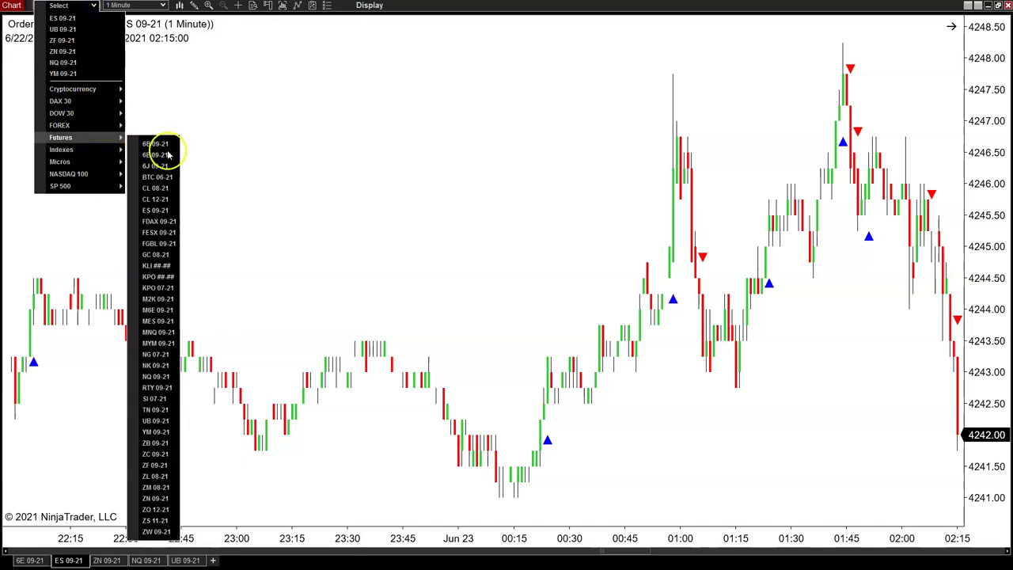
{"action": "left_click", "coordinate": [164, 431]}
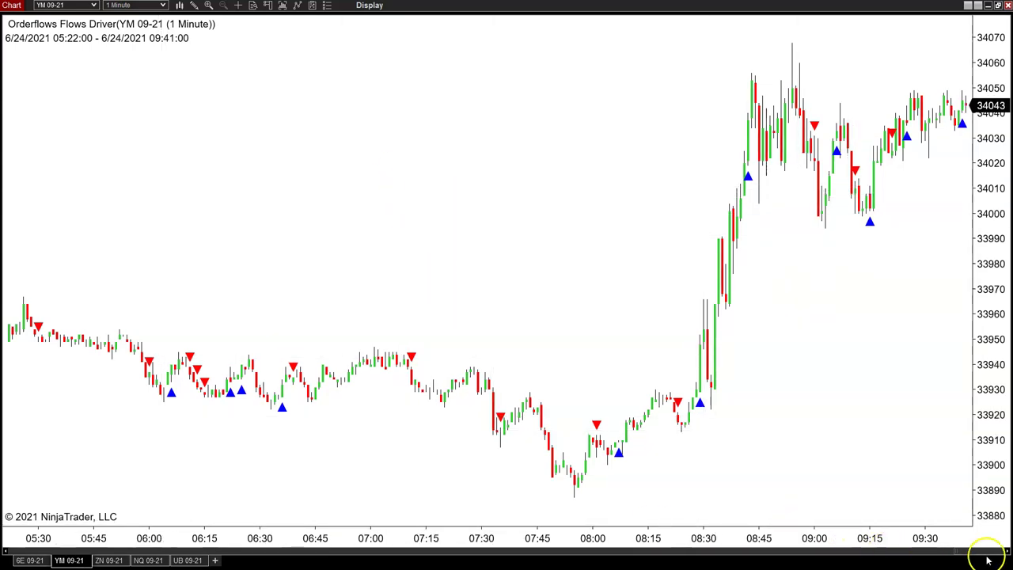
Review the YM 09-21 chart's Flows Driver signals from the morning of 6/24/2021 back to 12:14 on 6/23/2021
{"action": "left_click_drag", "start_coordinate": [987, 554], "coordinate": [910, 557]}
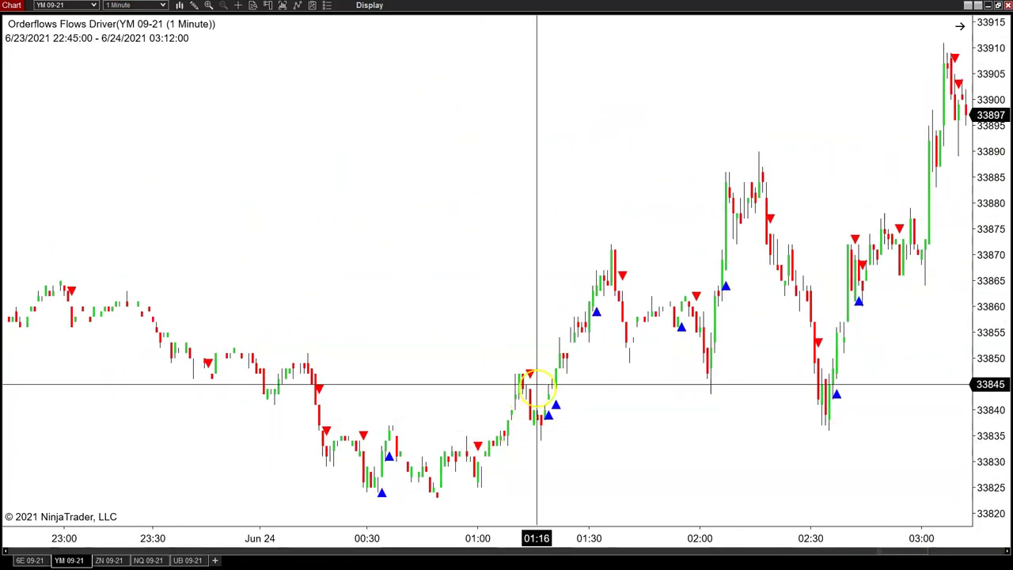
{"action": "left_click_drag", "start_coordinate": [904, 552], "coordinate": [832, 553]}
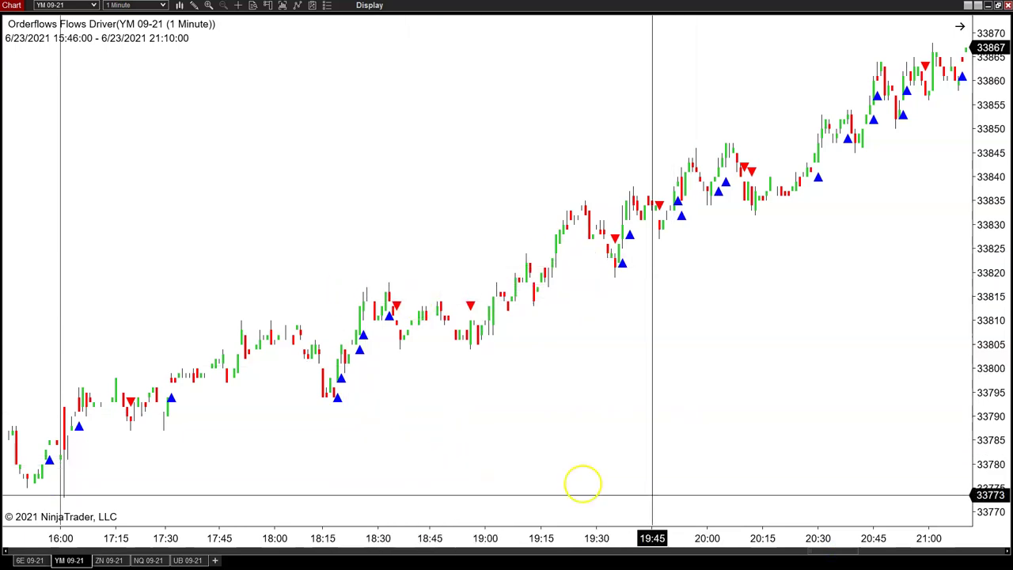
{"action": "left_click_drag", "start_coordinate": [861, 550], "coordinate": [810, 553]}
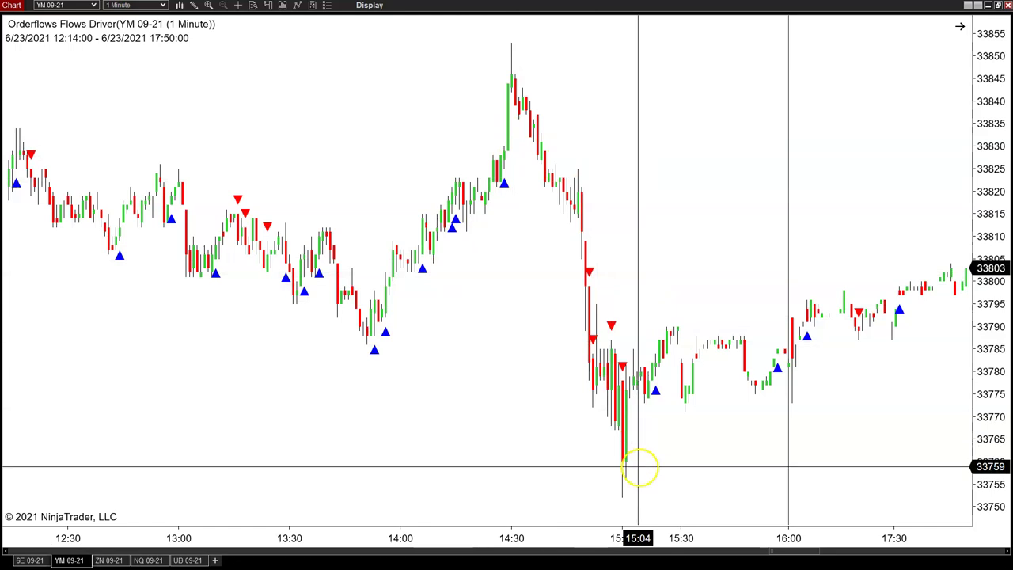
Set the Flows Driver's Balance Strength to 3 on the YM 09-21 chart and accept the indicator settings
{"action": "right_click", "coordinate": [530, 434]}
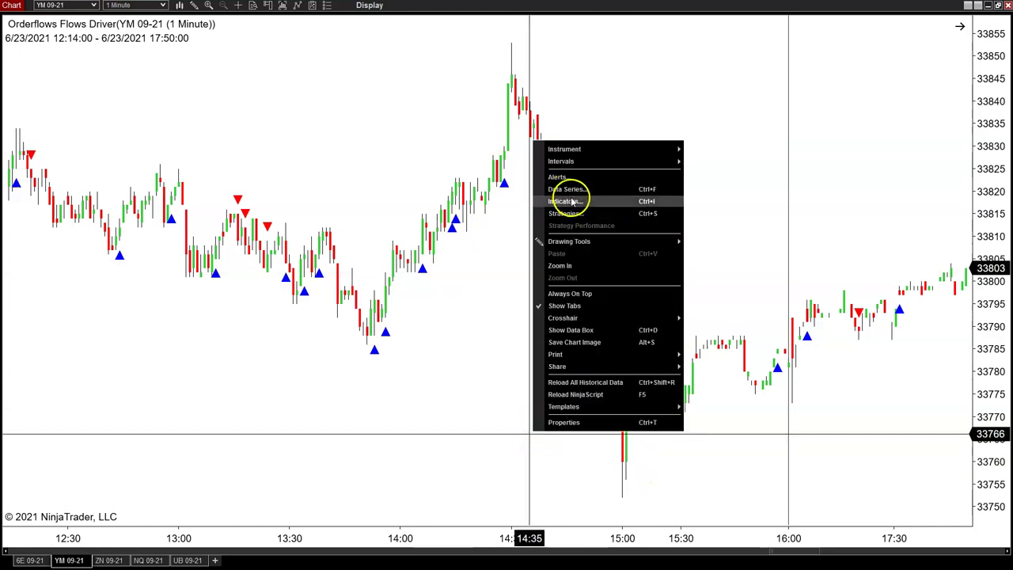
{"action": "left_click", "coordinate": [569, 199]}
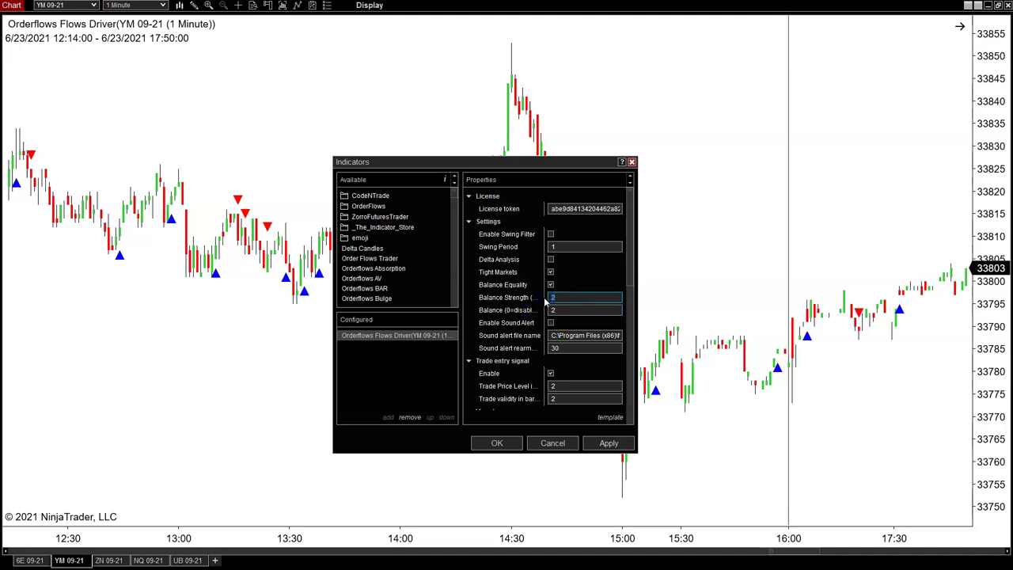
{"action": "type", "text": "3"}
{"action": "left_click", "coordinate": [611, 444]}
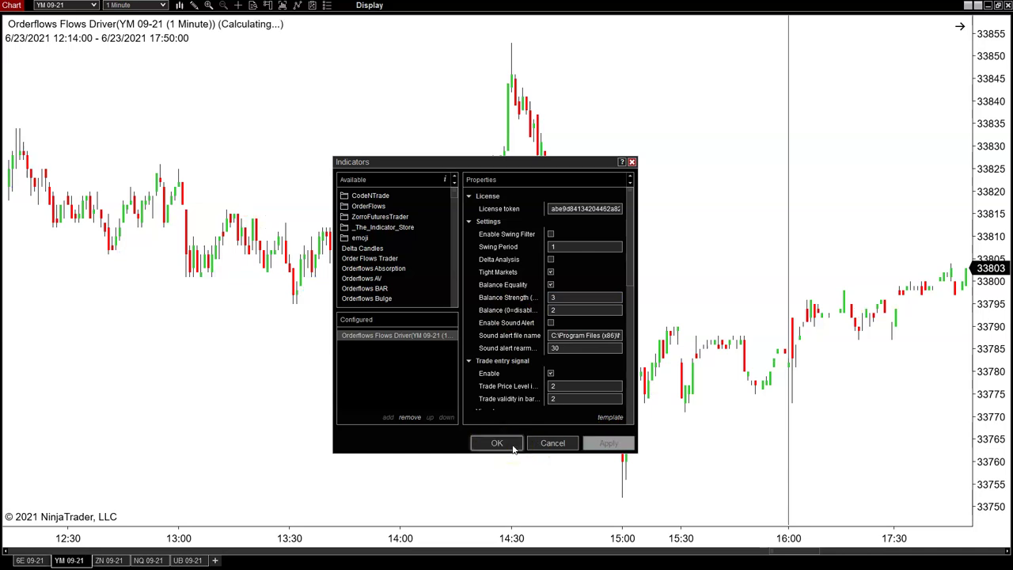
{"action": "left_click", "coordinate": [512, 447]}
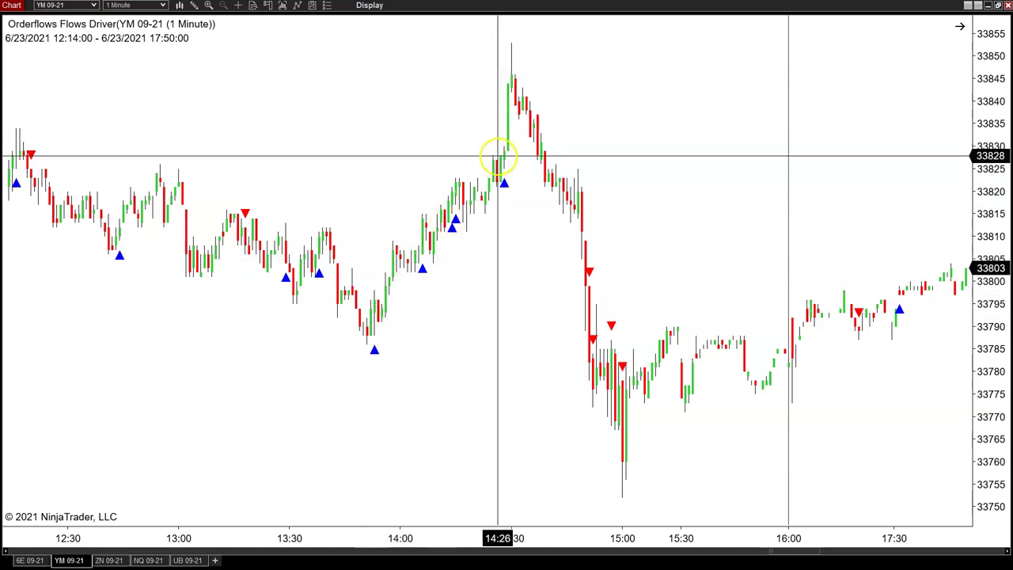
Review the YM 09-21 signals at the new balance strength from 6/23/2021 forward to 09:43 on 6/24/2021
{"action": "left_click_drag", "start_coordinate": [796, 551], "coordinate": [886, 543]}
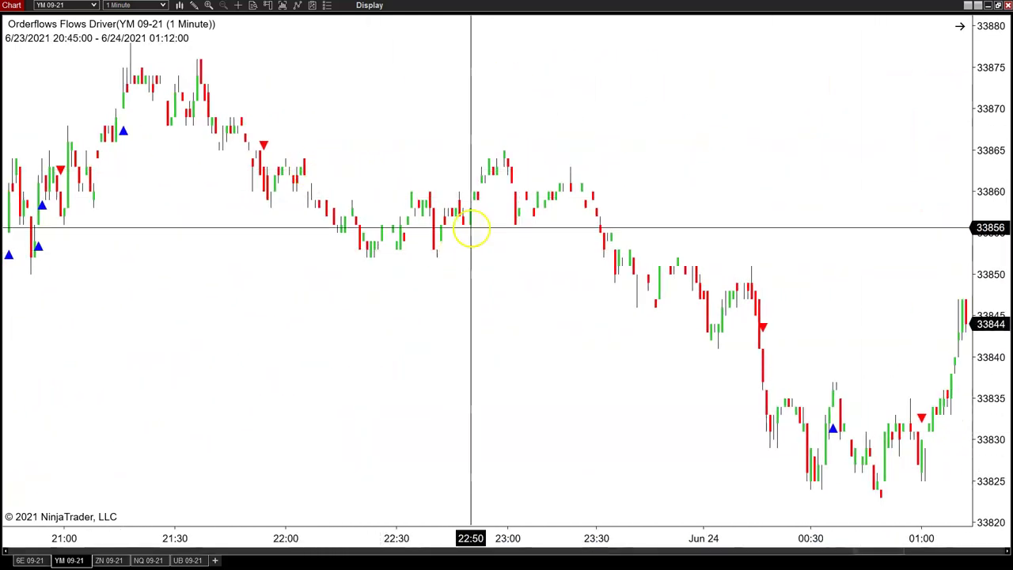
{"action": "scroll", "coordinate": [840, 437], "scroll_direction": "down", "scroll_amount": 3}
{"action": "scroll", "coordinate": [840, 443], "scroll_direction": "down", "scroll_amount": 7}
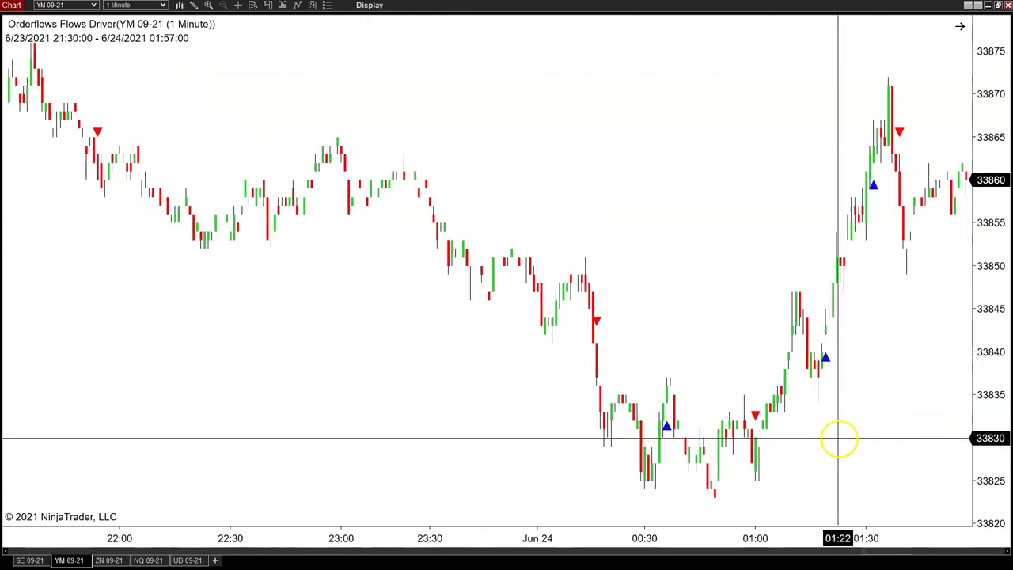
{"action": "left_click_drag", "start_coordinate": [904, 547], "coordinate": [935, 551]}
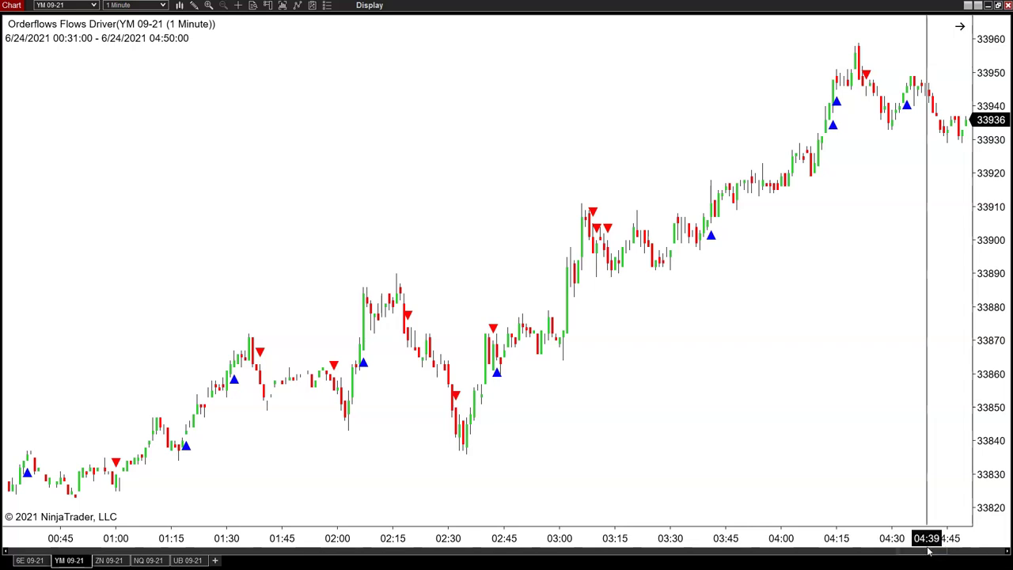
{"action": "left_click_drag", "start_coordinate": [929, 552], "coordinate": [985, 544]}
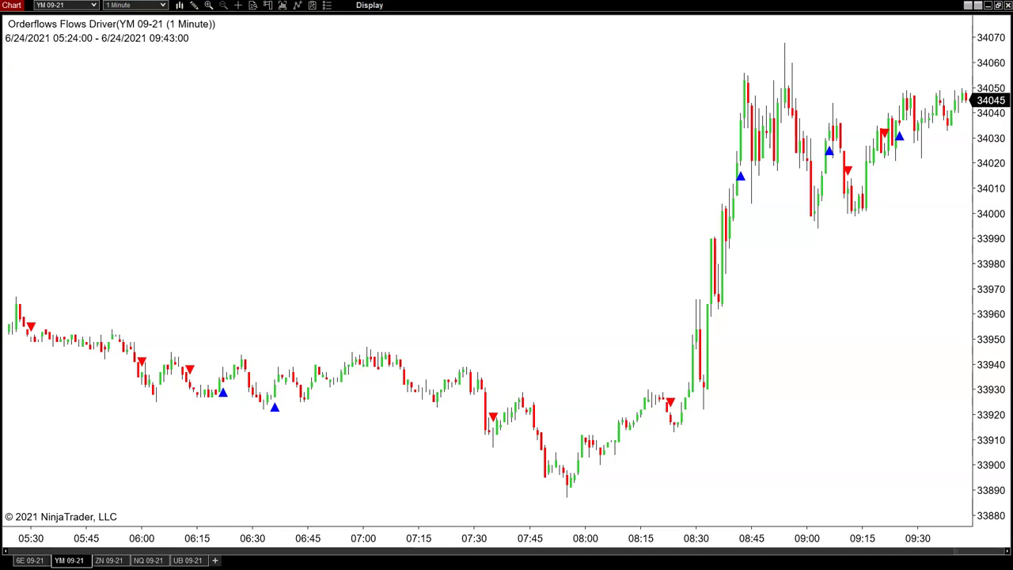
Change the YM 09-21 chart's instrument to the SI 07-21 future
{"action": "left_click", "coordinate": [94, 5]}
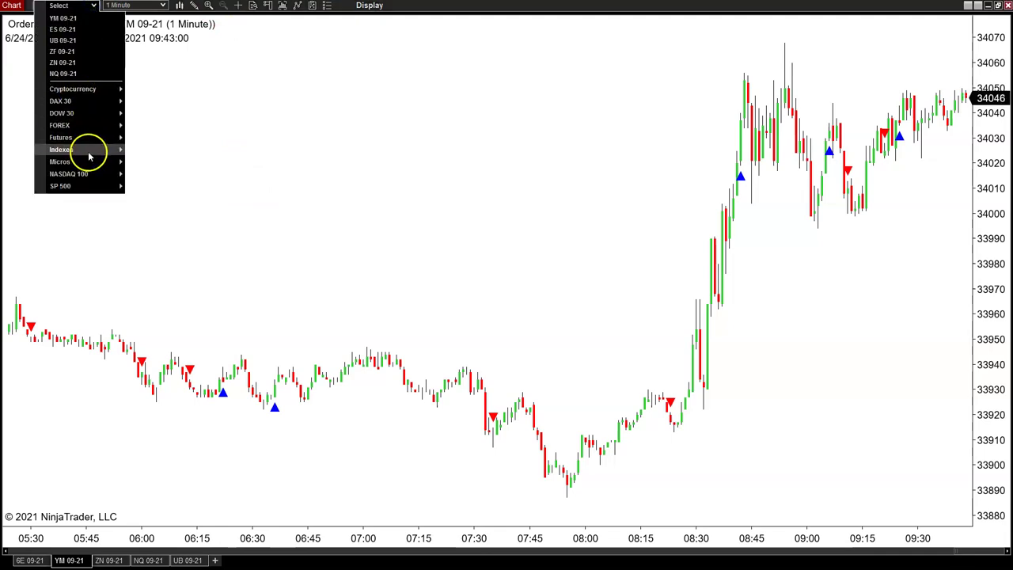
{"action": "mouse_move", "coordinate": [85, 143]}
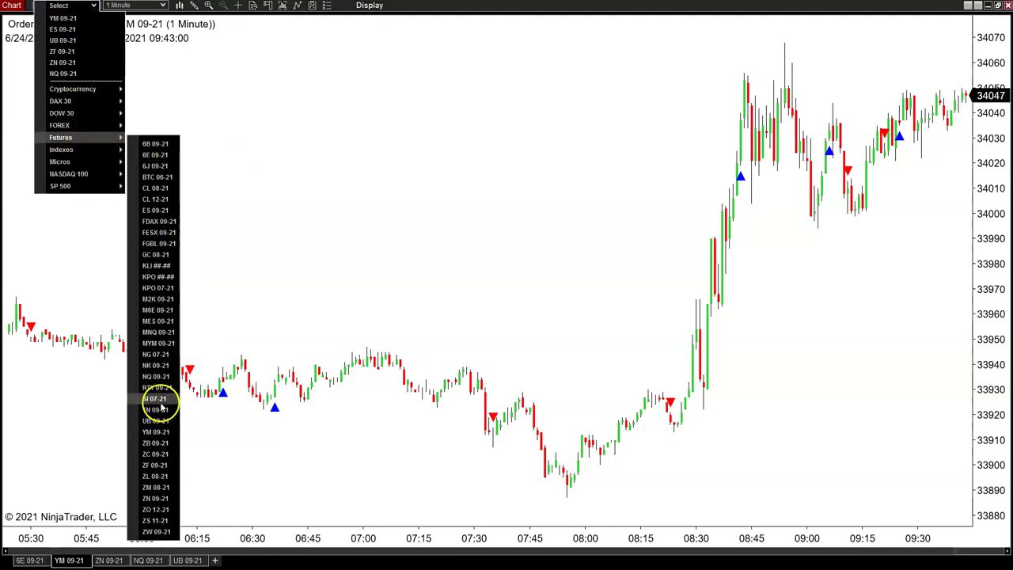
{"action": "left_click", "coordinate": [160, 398]}
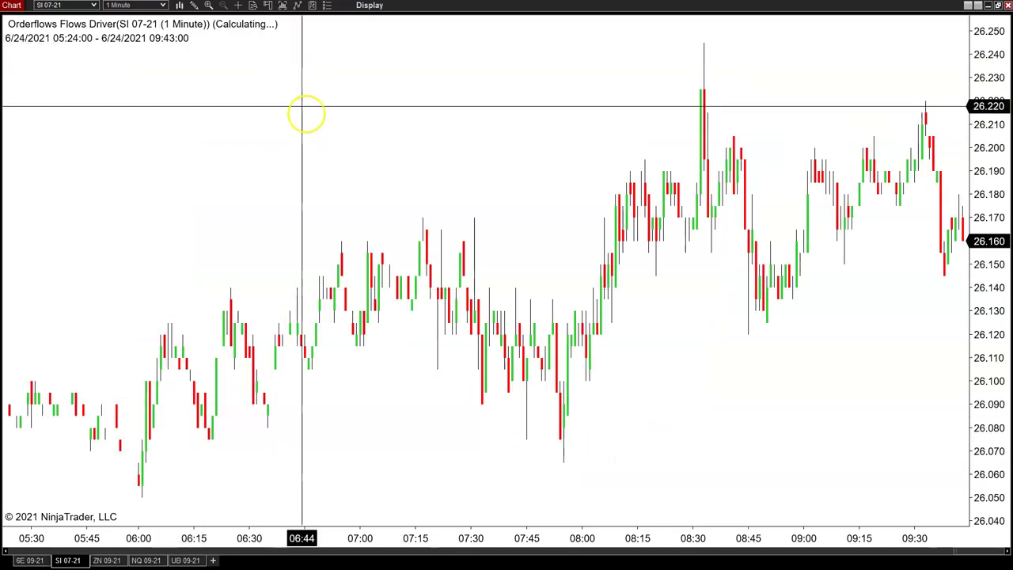
{"action": "right_click", "coordinate": [319, 129]}
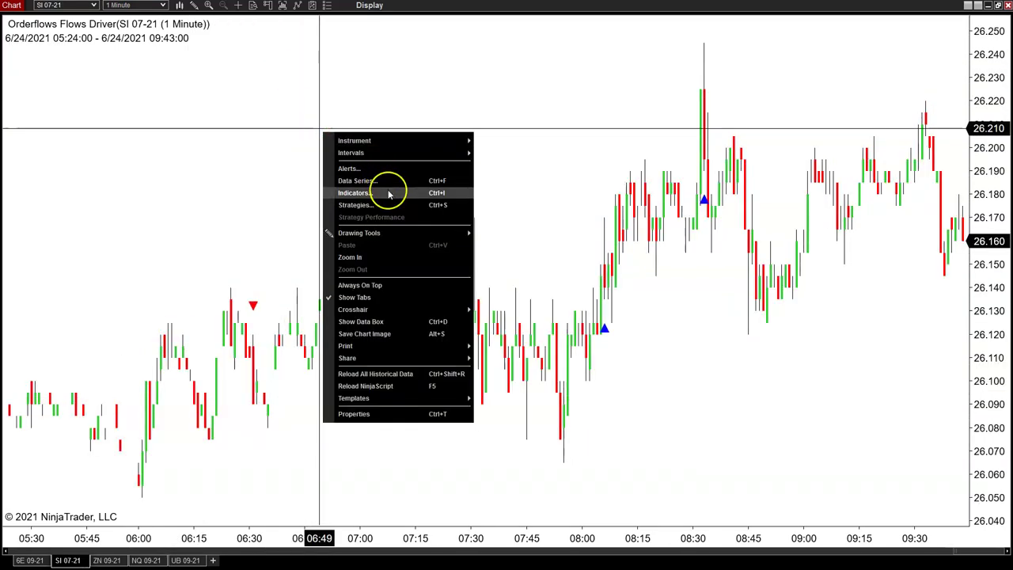
{"action": "left_click", "coordinate": [560, 179]}
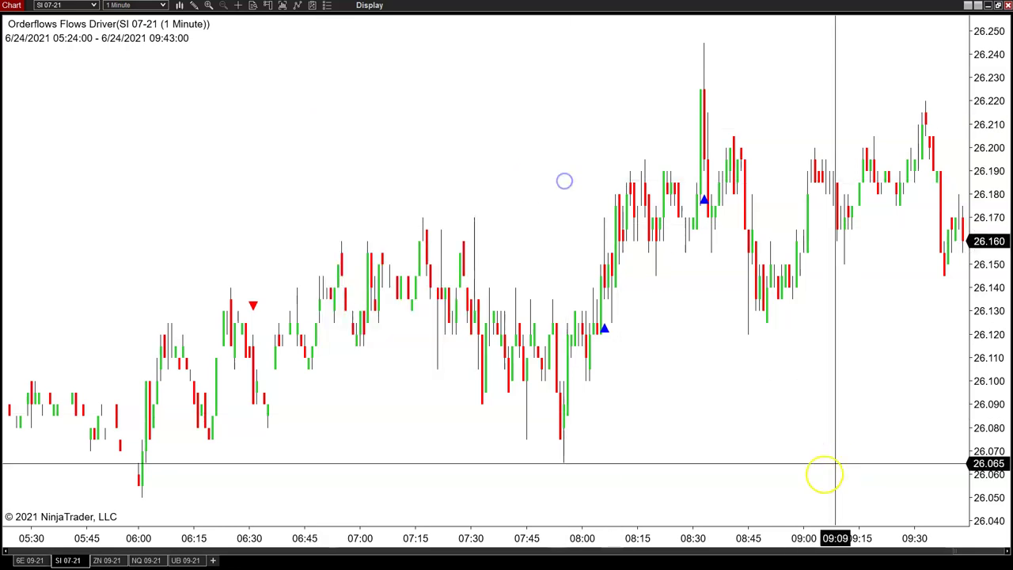
Review the SI 07-21 chart's Flows Driver signals on 6/23/2021 between 10:06 and 15:24
{"action": "middle_click", "coordinate": [717, 459]}
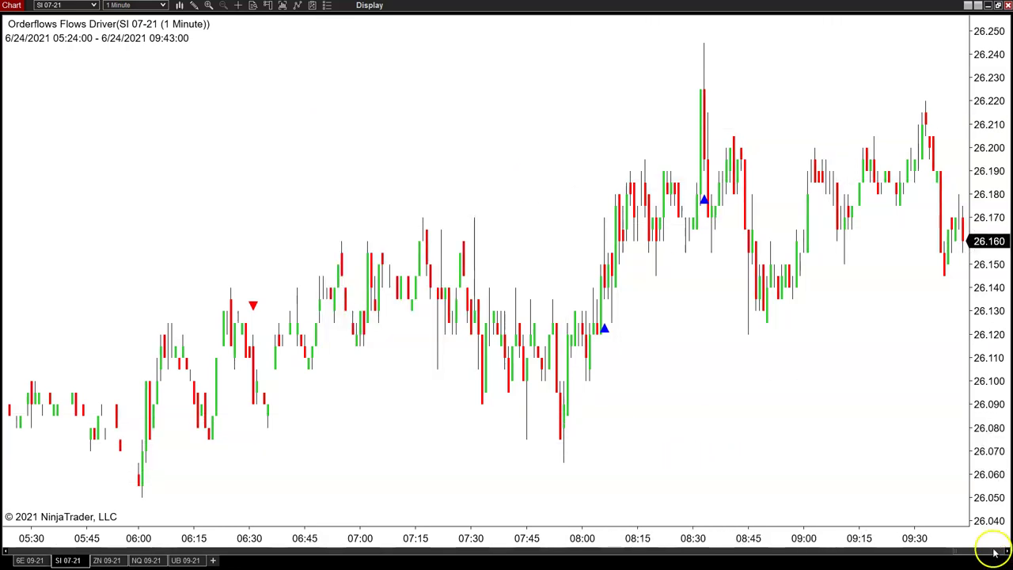
{"action": "left_click_drag", "start_coordinate": [989, 552], "coordinate": [777, 564]}
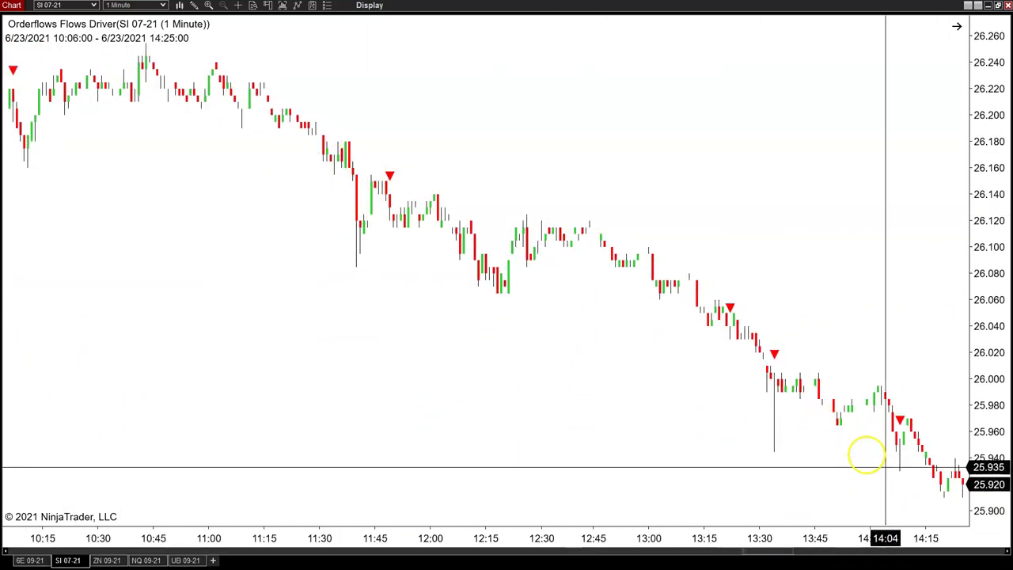
{"action": "scroll", "coordinate": [641, 405], "scroll_direction": "down", "scroll_amount": 10}
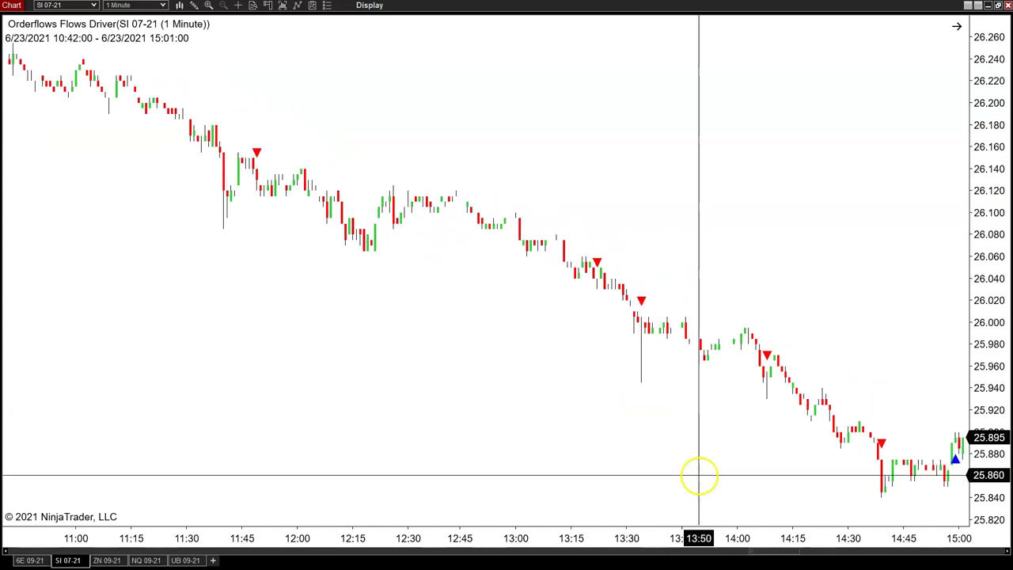
{"action": "scroll", "coordinate": [837, 464], "scroll_direction": "down", "scroll_amount": 5}
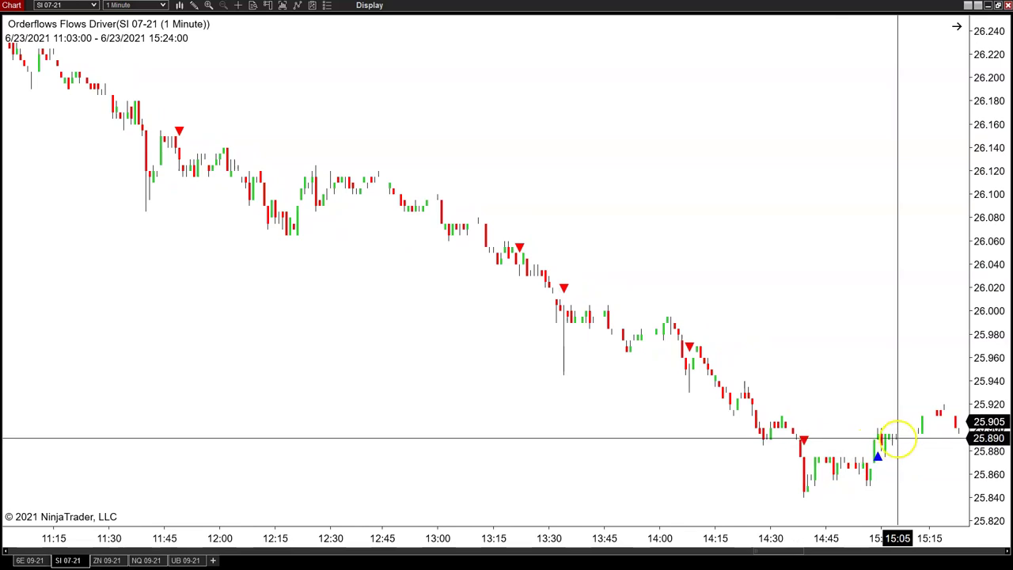
Set the Flows Driver's Balance Strength to 2 on the SI 07-21 chart and accept the indicator settings
{"action": "right_click", "coordinate": [418, 424]}
{"action": "left_click", "coordinate": [463, 191]}
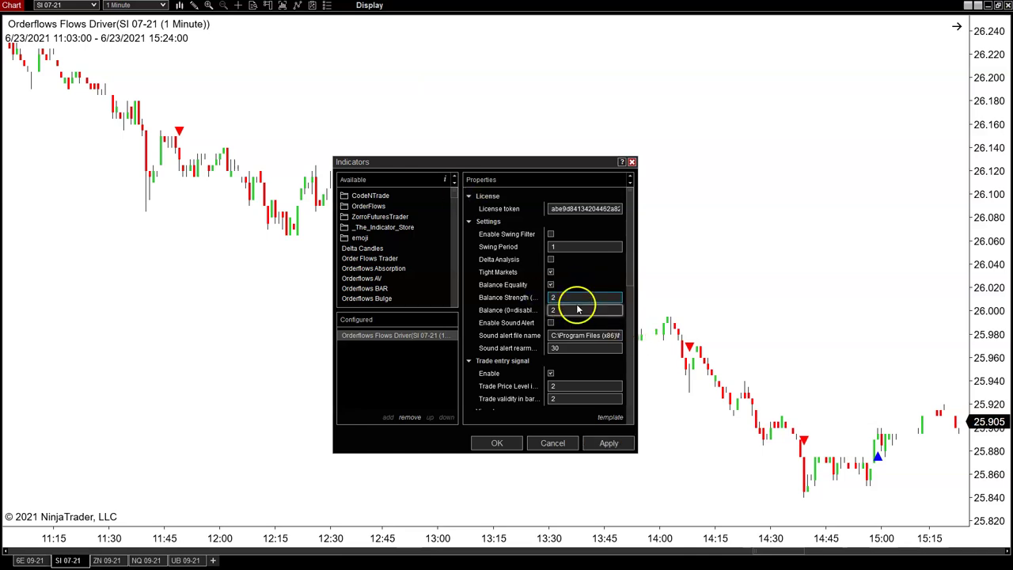
{"action": "left_click", "coordinate": [621, 446]}
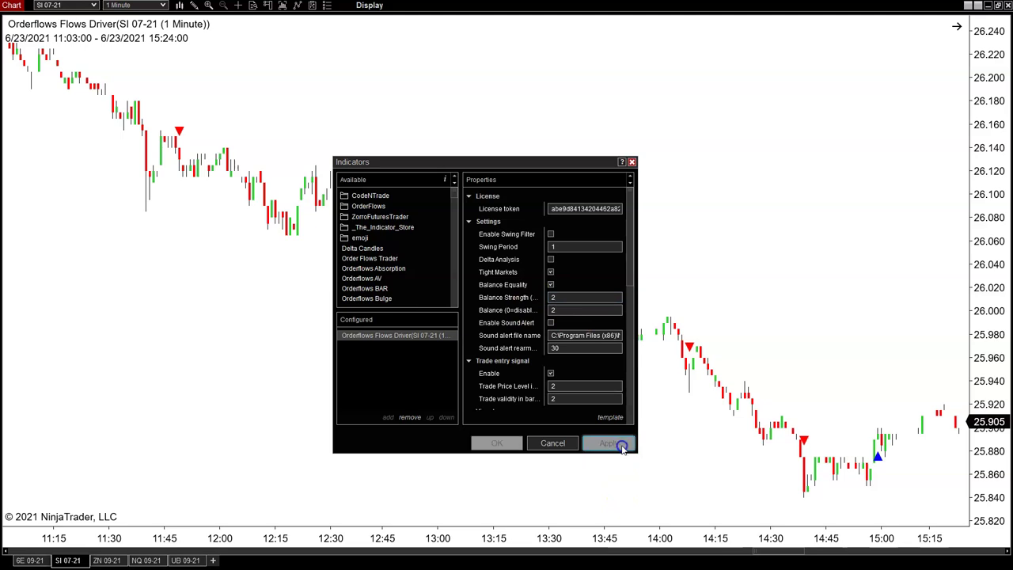
{"action": "left_click", "coordinate": [505, 445]}
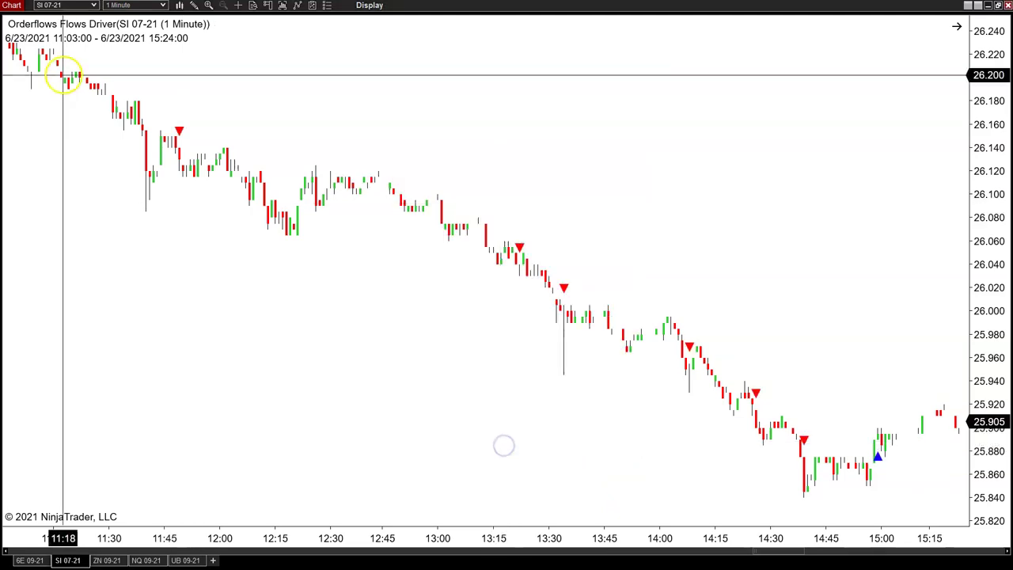
Review the SI 07-21 signals at the new balance strength back to 10:53 on 6/22/2021 and forward to 09:55 on 6/23/2021
{"action": "left_click_drag", "start_coordinate": [773, 546], "coordinate": [734, 543]}
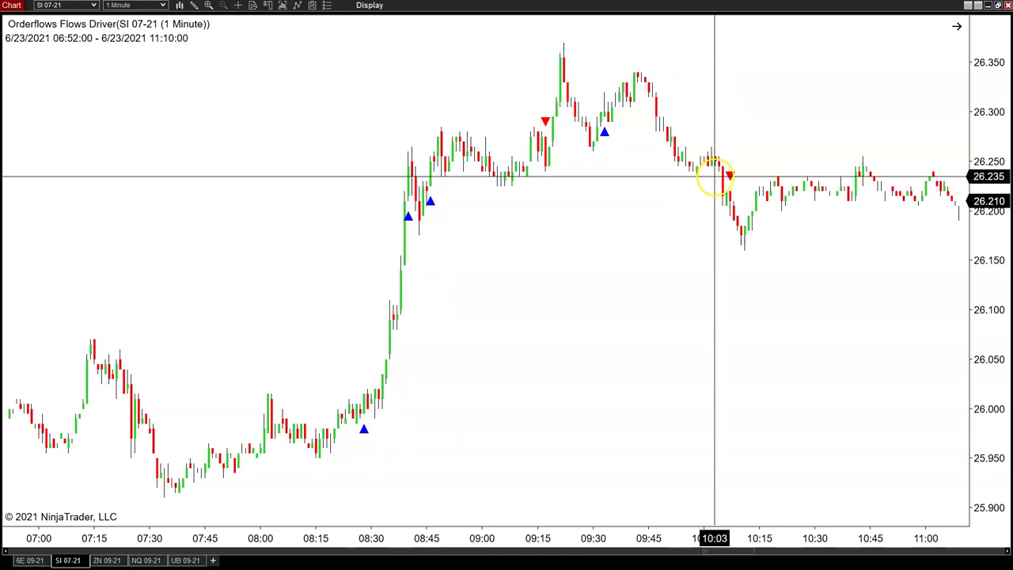
{"action": "left_click_drag", "start_coordinate": [721, 550], "coordinate": [515, 551]}
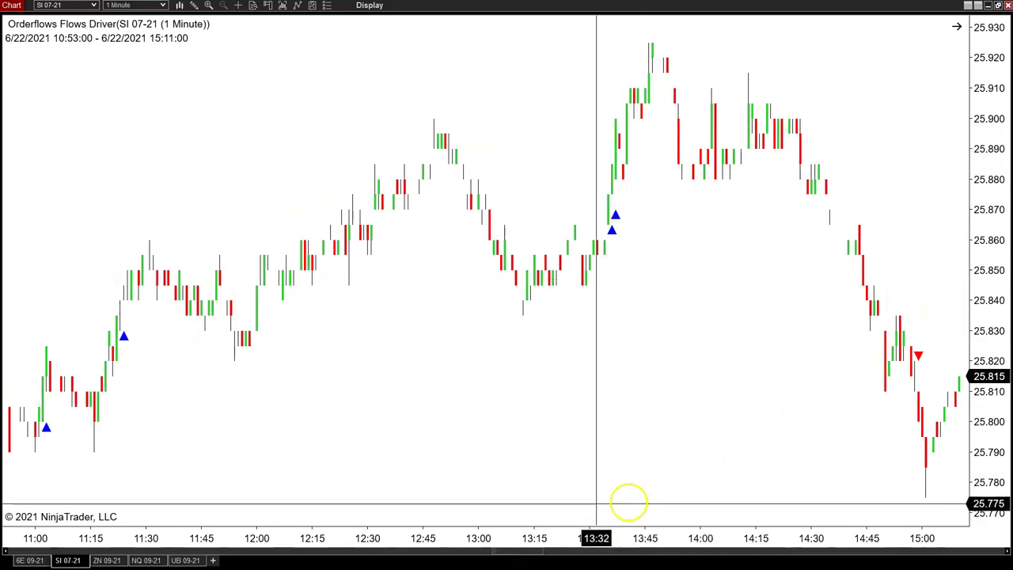
{"action": "left_click_drag", "start_coordinate": [537, 554], "coordinate": [621, 543]}
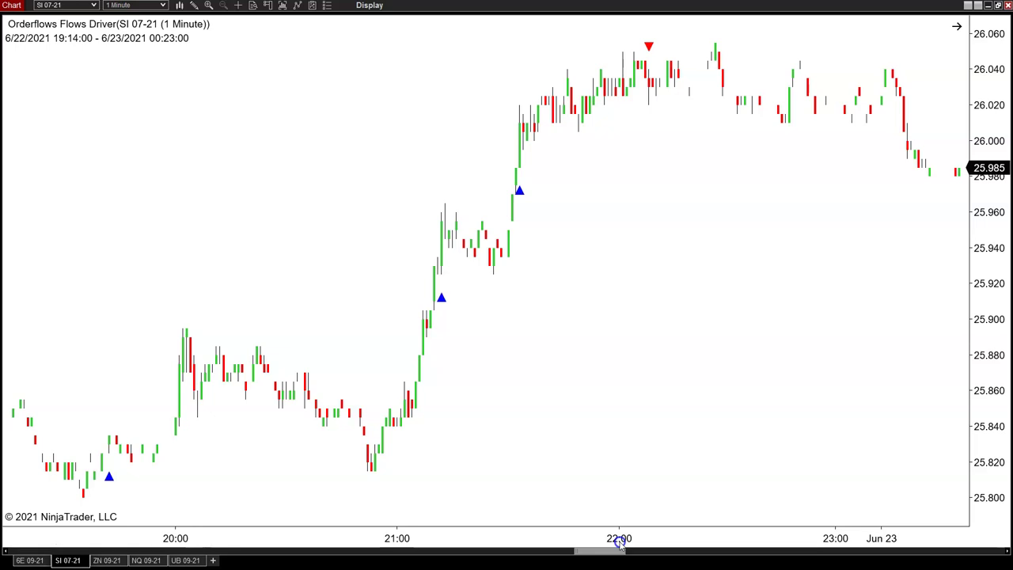
{"action": "scroll", "coordinate": [619, 550], "scroll_direction": "down", "scroll_amount": 2}
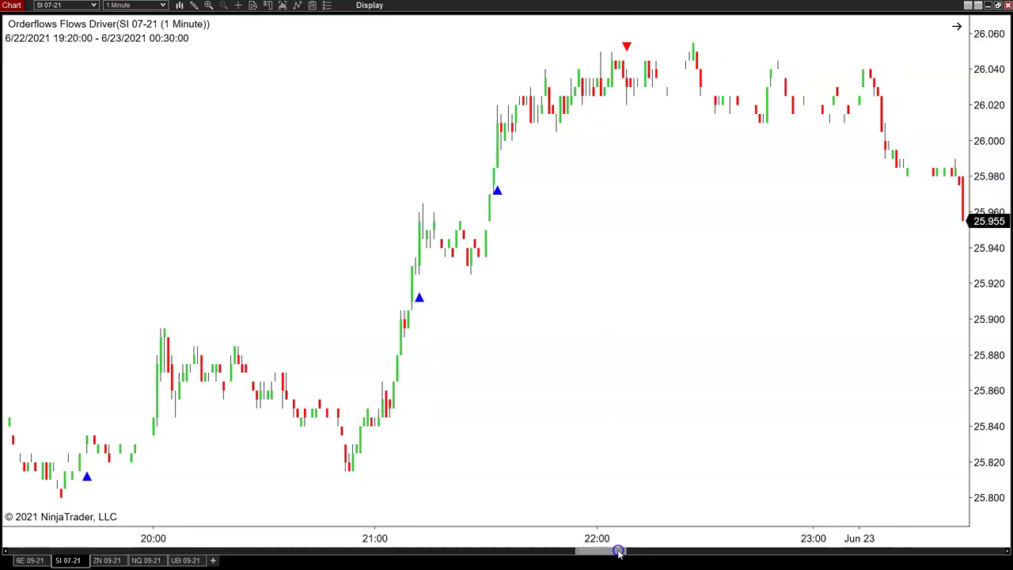
{"action": "left_click_drag", "start_coordinate": [617, 551], "coordinate": [663, 552]}
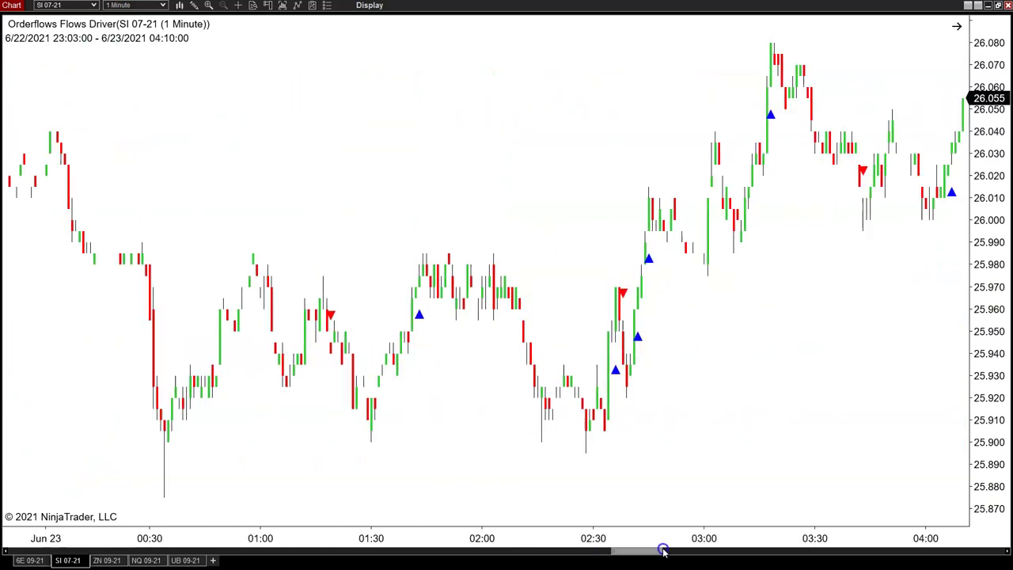
{"action": "scroll", "coordinate": [663, 551], "scroll_direction": "down", "scroll_amount": 3}
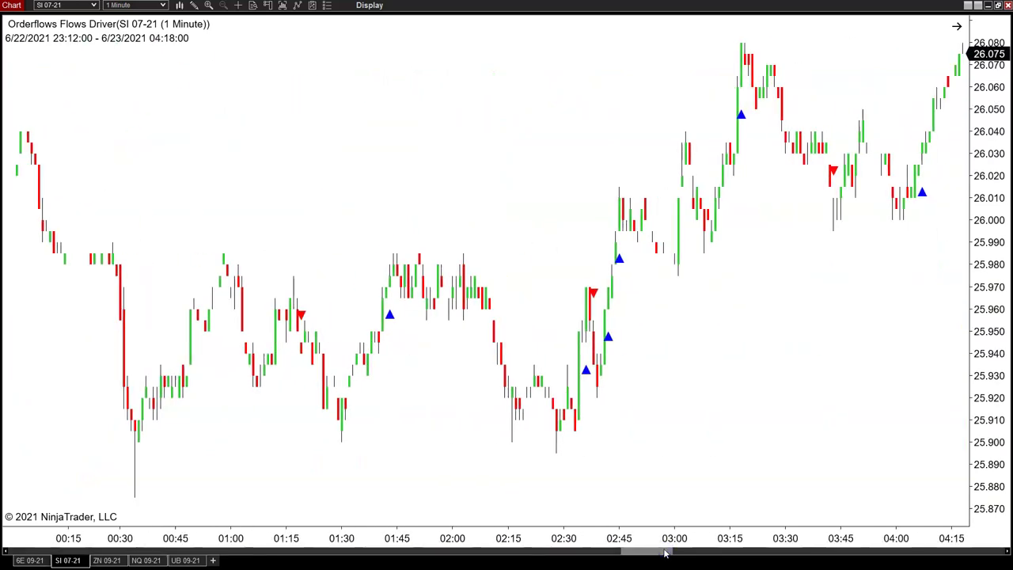
{"action": "left_click_drag", "start_coordinate": [665, 555], "coordinate": [733, 555]}
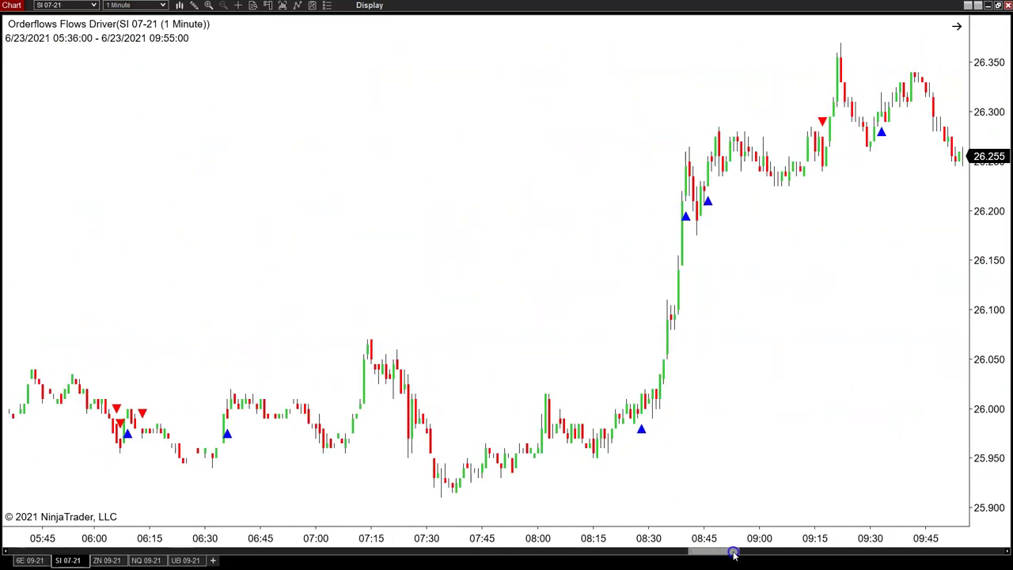
{"action": "left_click", "coordinate": [724, 555]}
Review the SI 07-21 signals from the morning of 6/22/2021 back to 06:00 on 6/21/2021
{"action": "left_click_drag", "start_coordinate": [719, 551], "coordinate": [462, 544]}
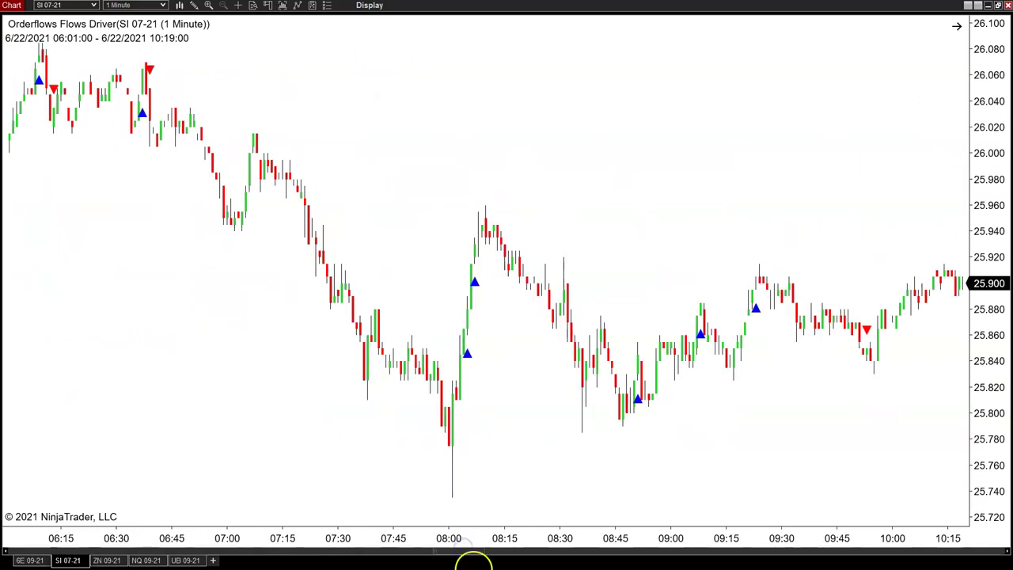
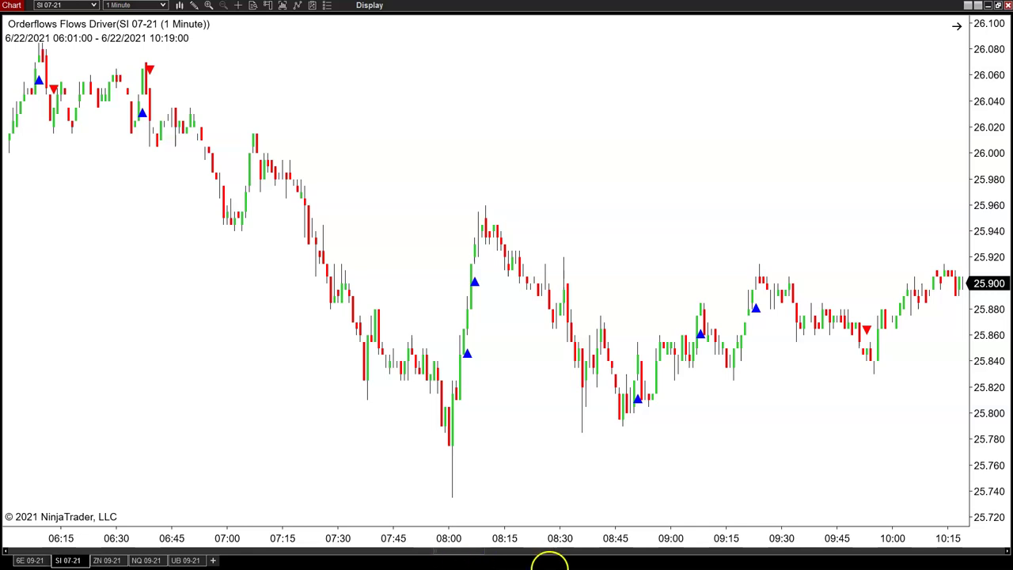
{"action": "left_click_drag", "start_coordinate": [468, 554], "coordinate": [384, 554]}
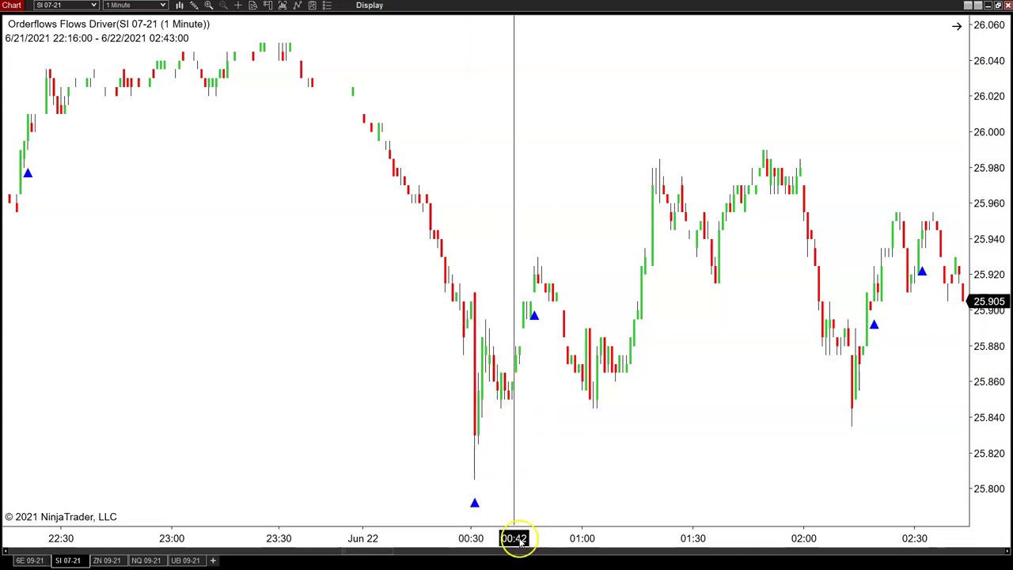
{"action": "left_click_drag", "start_coordinate": [374, 552], "coordinate": [202, 560]}
Check the Flows Driver's settings on the SI 07-21 chart and close them without changing anything
{"action": "right_click", "coordinate": [213, 358]}
{"action": "left_click", "coordinate": [295, 120]}
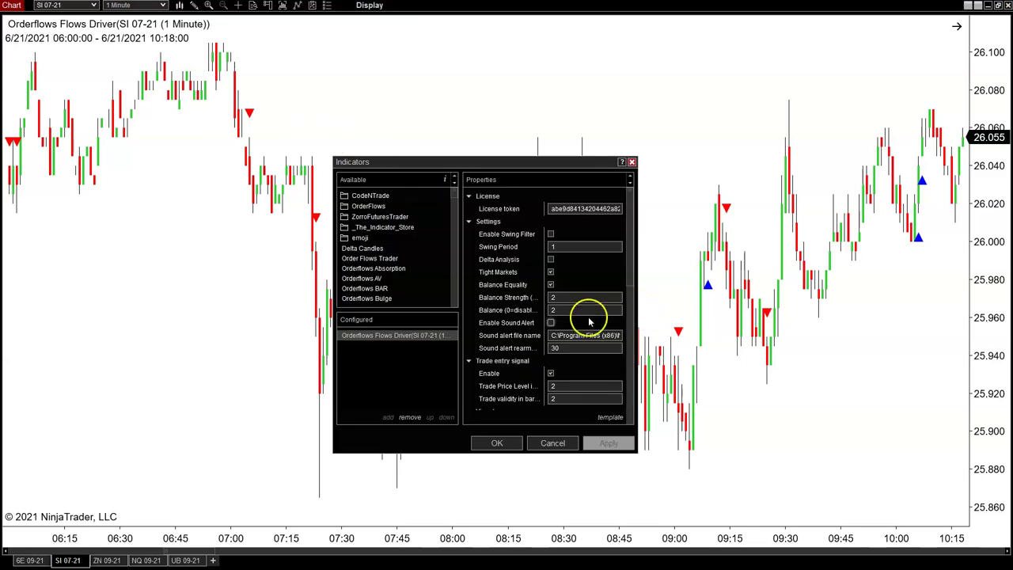
{"action": "left_click", "coordinate": [550, 442]}
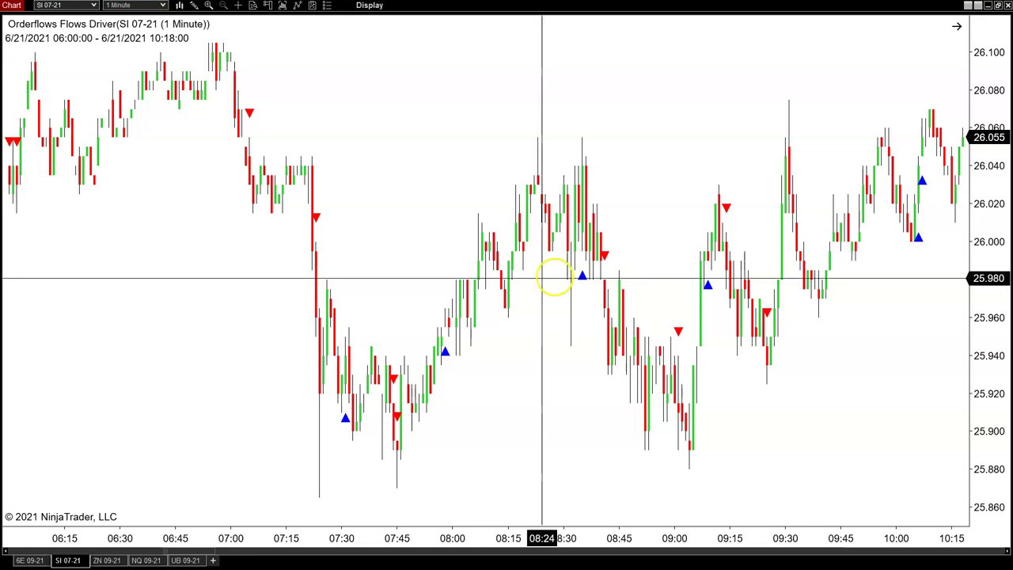
Change the SI 07-21 chart's instrument to the CL 08-21 future
{"action": "left_click", "coordinate": [94, 5]}
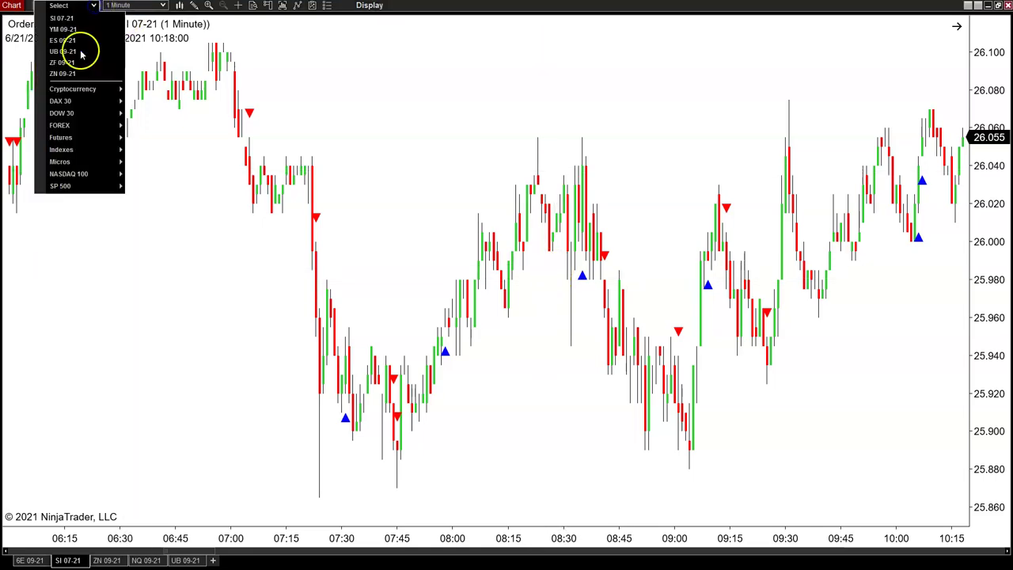
{"action": "mouse_move", "coordinate": [63, 139]}
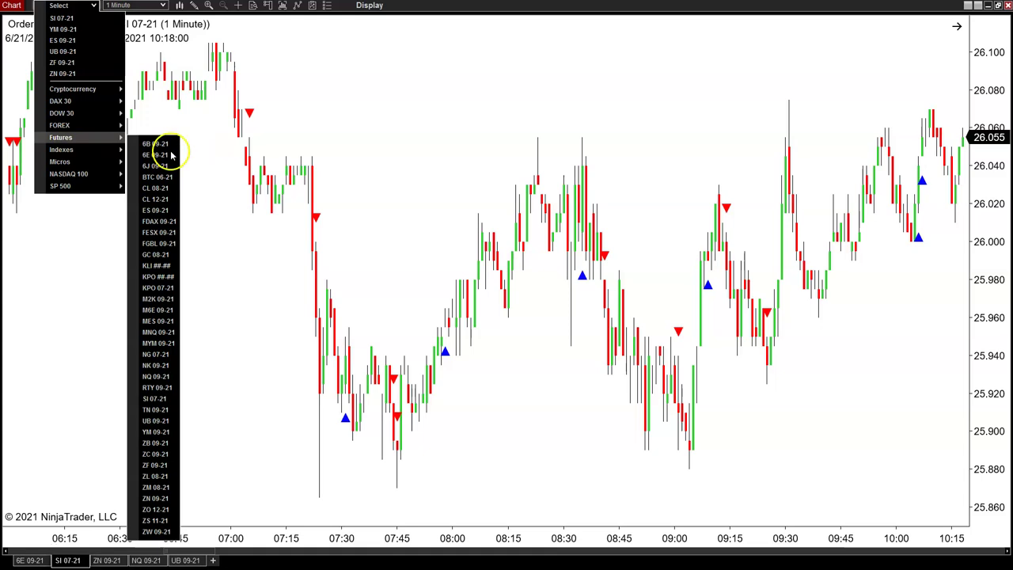
{"action": "left_click", "coordinate": [162, 189]}
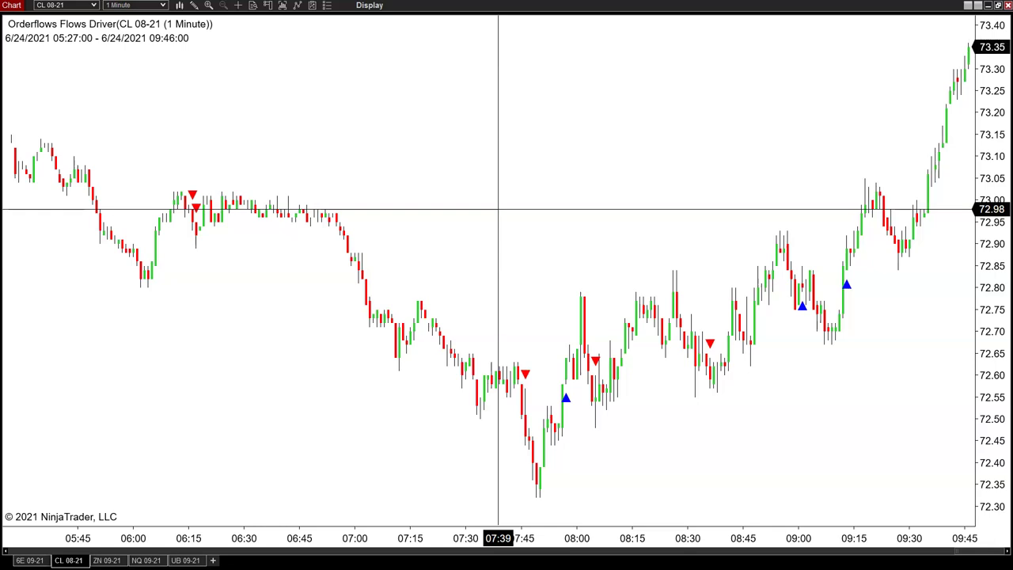
Set the Flows Driver's Balance Strength and Balance both to 1 on the CL 08-21 chart and accept the indicator settings
{"action": "right_click", "coordinate": [479, 199]}
{"action": "left_click", "coordinate": [534, 266]}
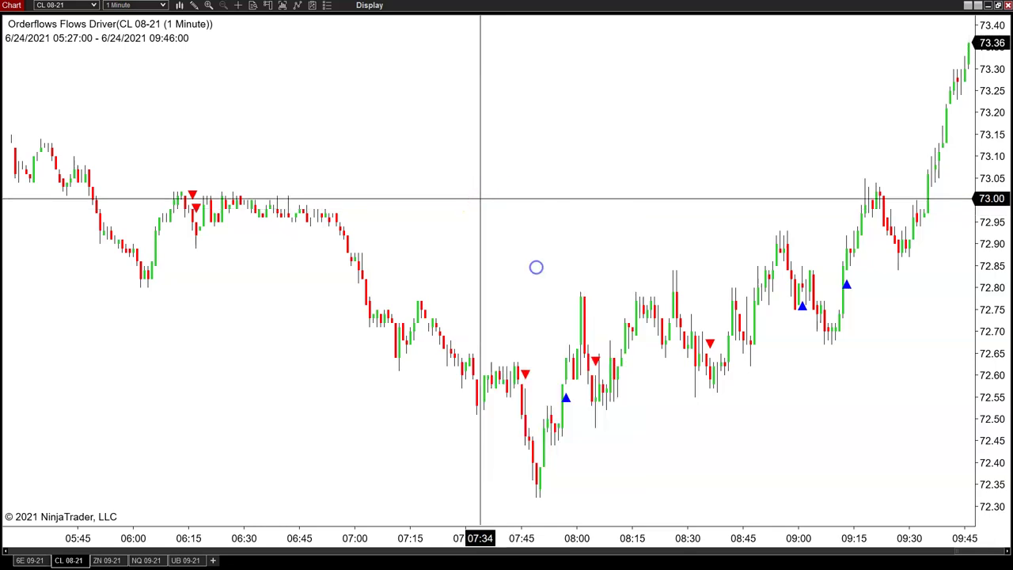
{"action": "left_click", "coordinate": [579, 298]}
{"action": "type", "text": "1"}
{"action": "left_click", "coordinate": [559, 309]}
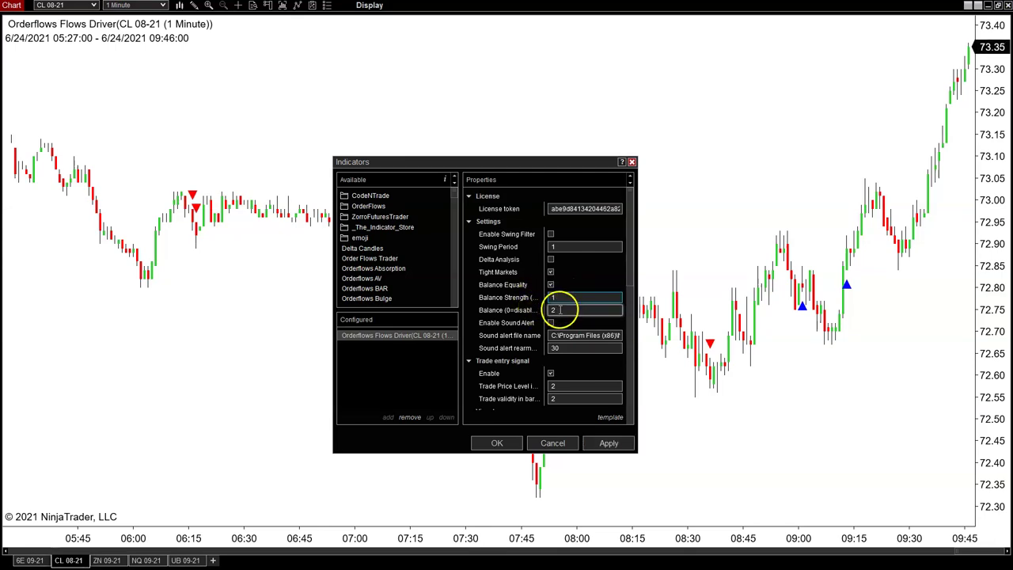
{"action": "type", "text": "1"}
{"action": "left_click", "coordinate": [610, 445]}
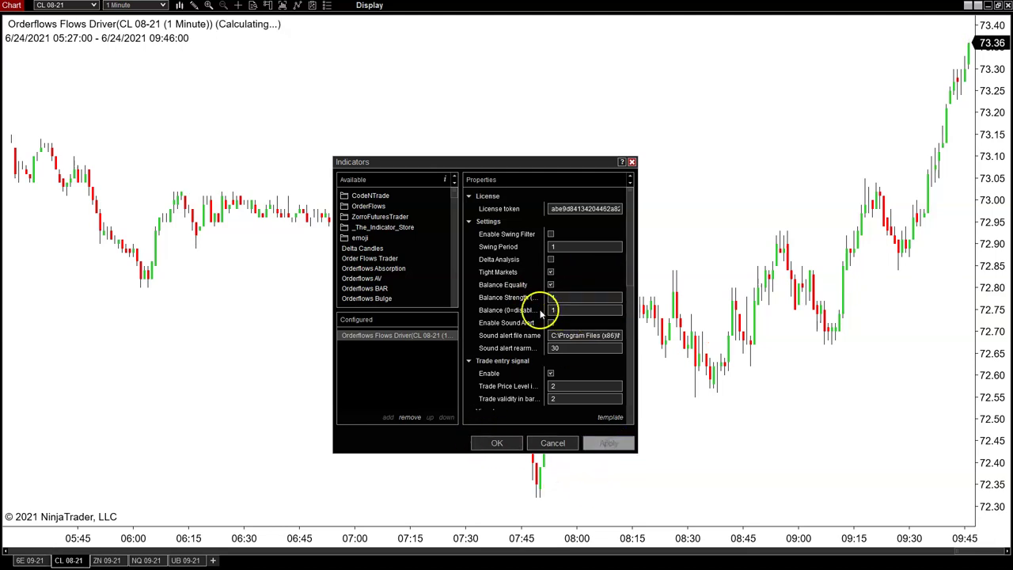
{"action": "left_click", "coordinate": [498, 442]}
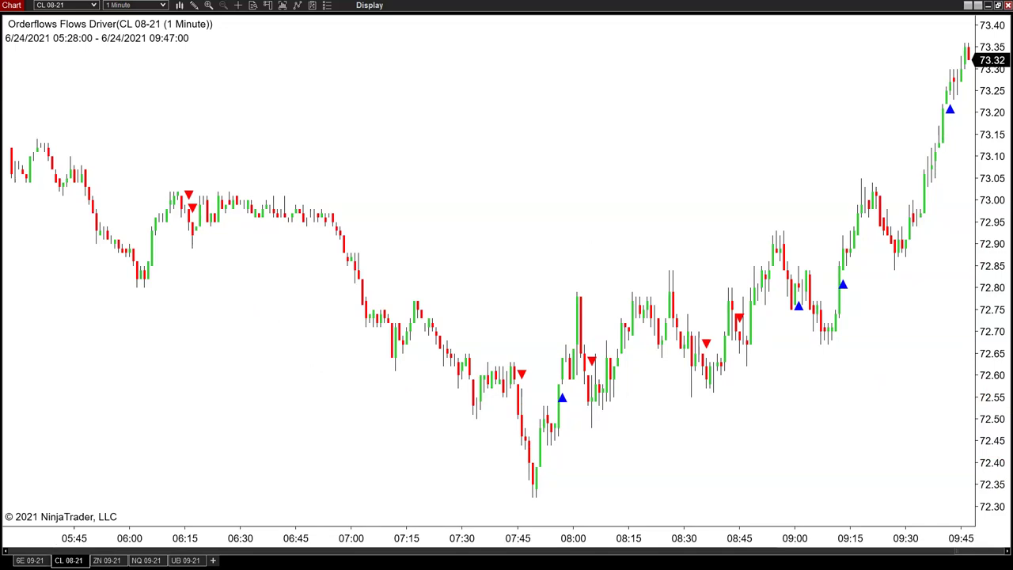
Review the CL 08-21 chart's Flows Driver signals from 6/24/2021 back to 06:21 on 6/23/2021
{"action": "middle_click", "coordinate": [606, 332]}
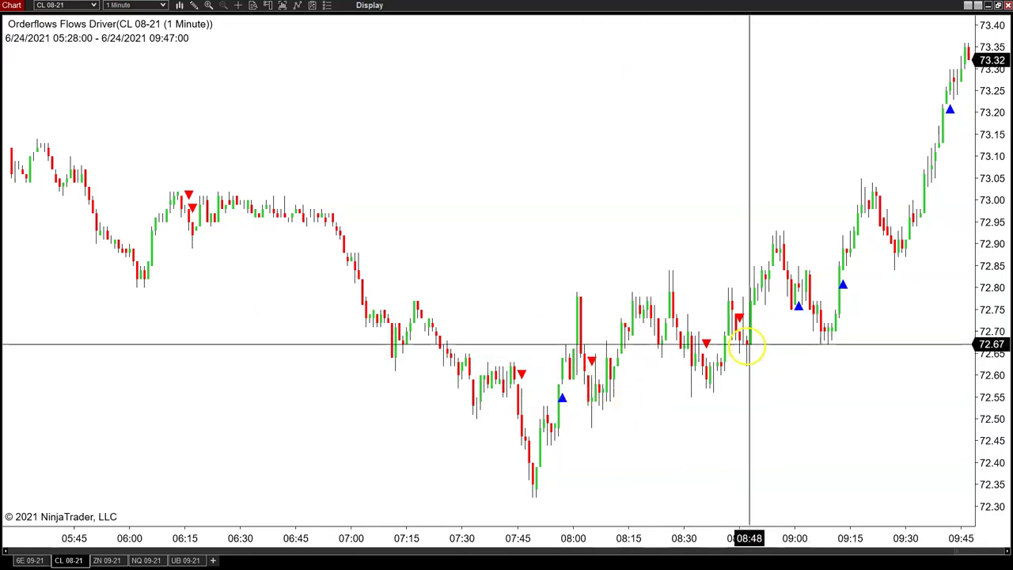
{"action": "left_click_drag", "start_coordinate": [973, 551], "coordinate": [748, 549]}
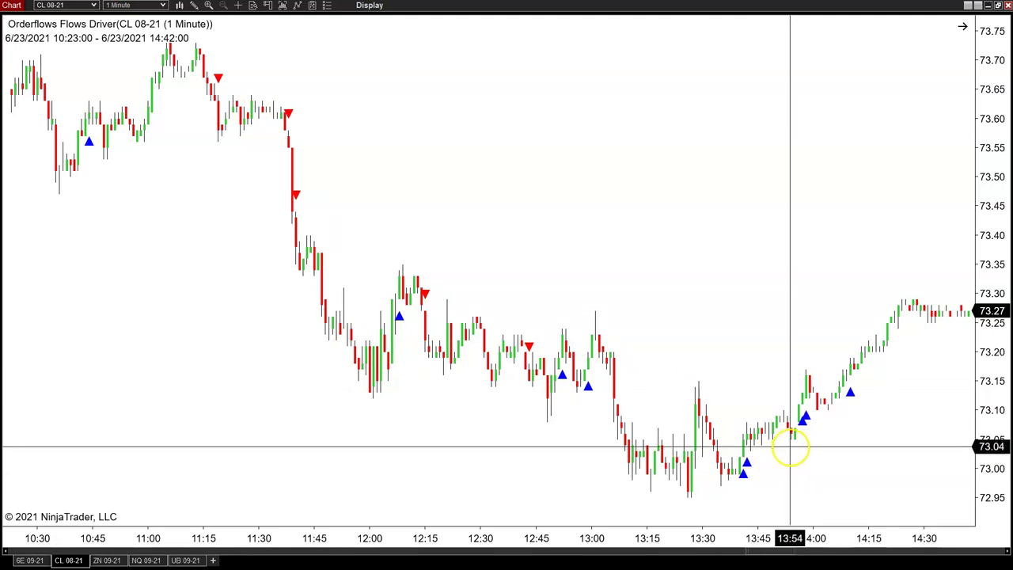
{"action": "left_click_drag", "start_coordinate": [916, 269], "coordinate": [817, 418]}
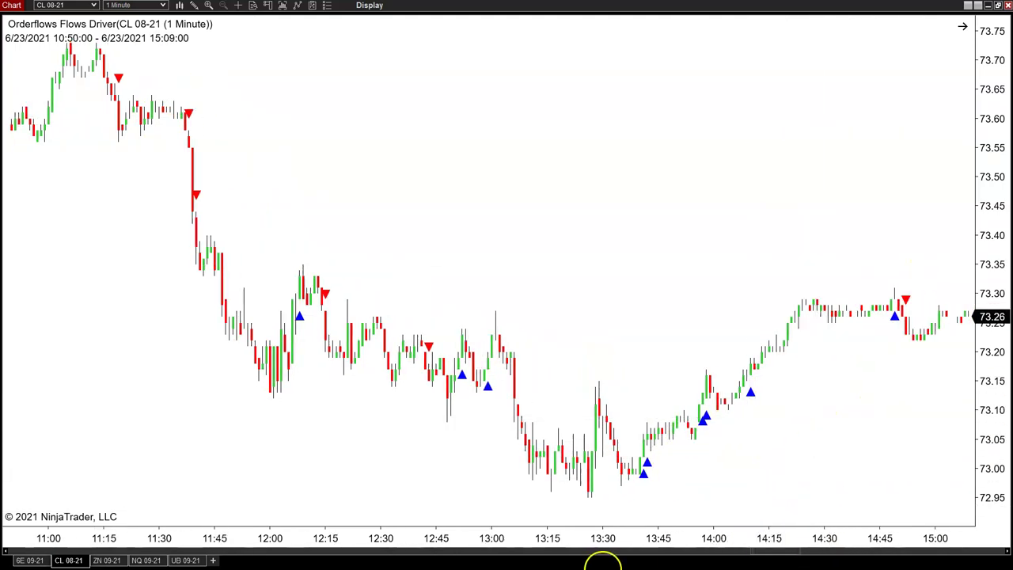
{"action": "left_click_drag", "start_coordinate": [768, 552], "coordinate": [714, 552]}
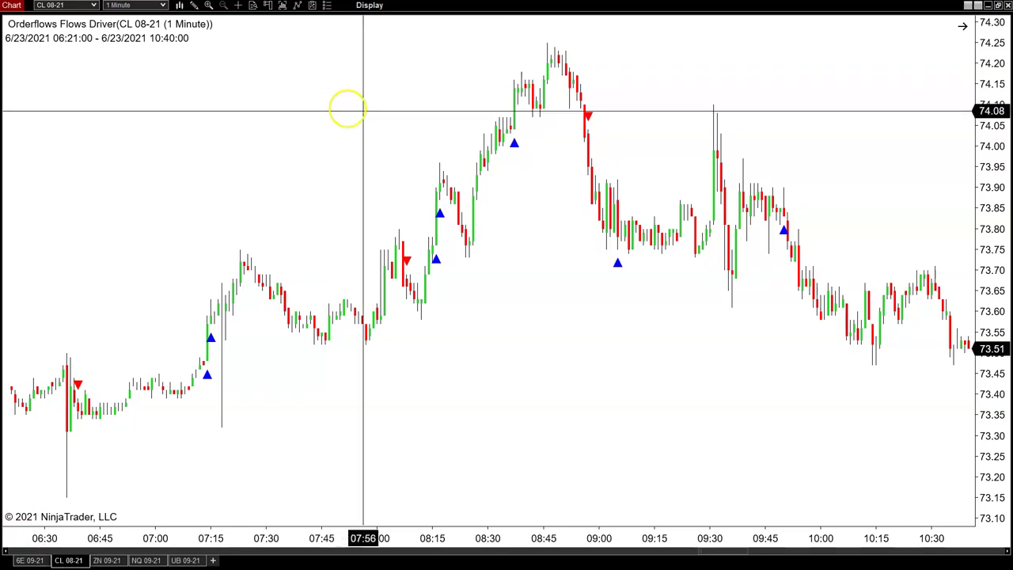
Change the ZN 09-21 chart's instrument to the ZS 11-21 future
{"action": "left_click", "coordinate": [93, 6]}
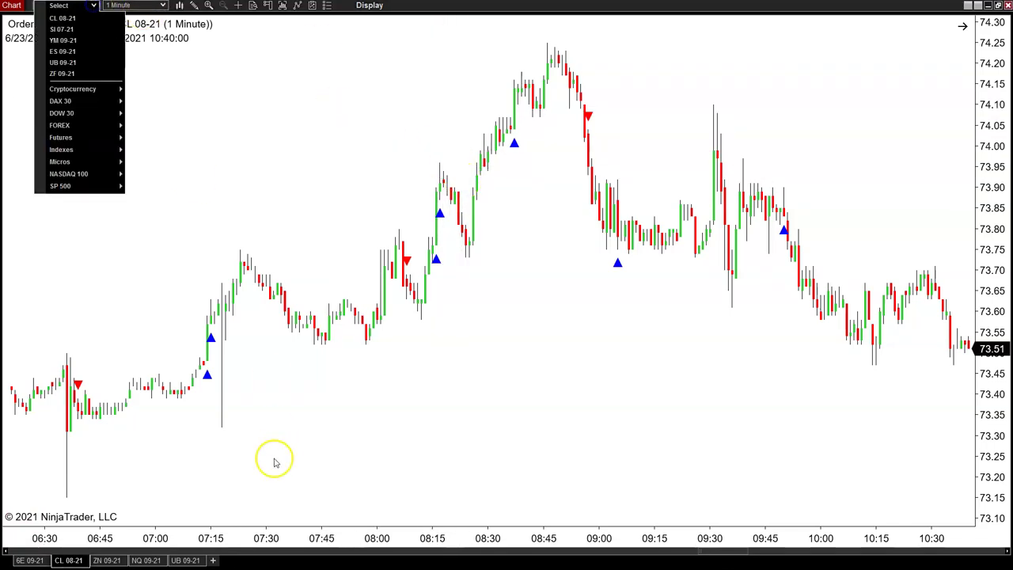
{"action": "left_click", "coordinate": [143, 560]}
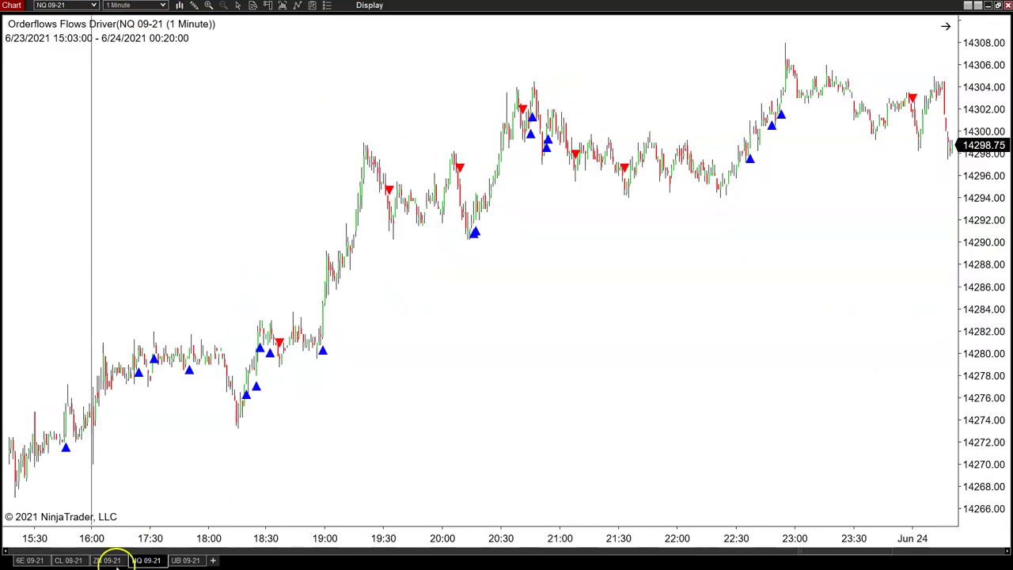
{"action": "left_click", "coordinate": [107, 560]}
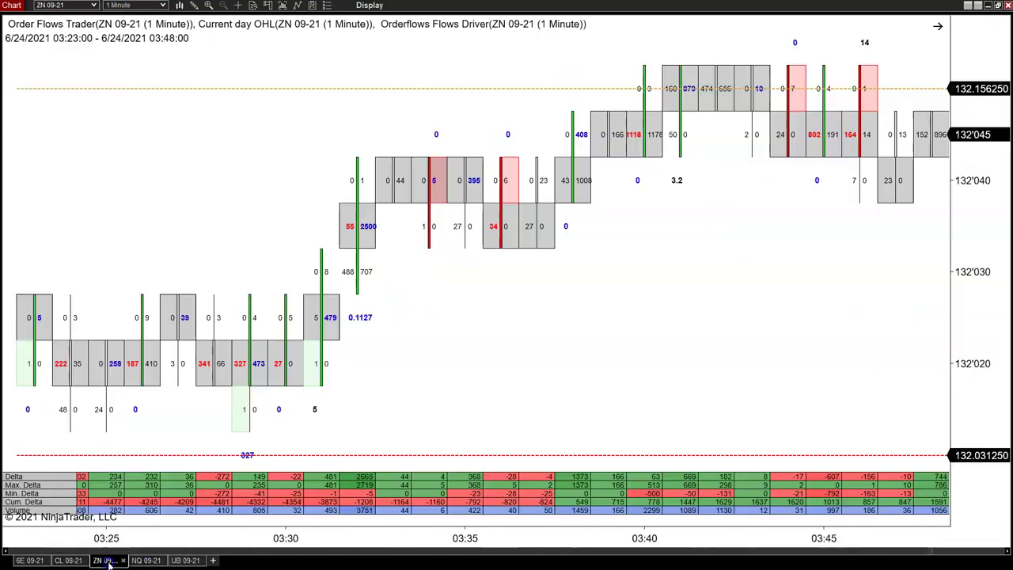
{"action": "left_click", "coordinate": [94, 5]}
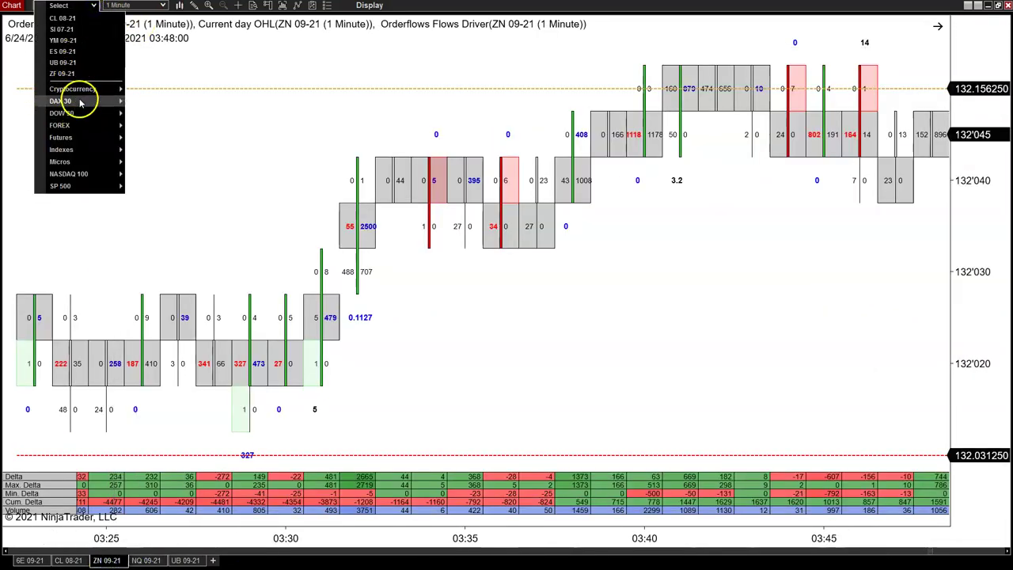
{"action": "mouse_move", "coordinate": [99, 138]}
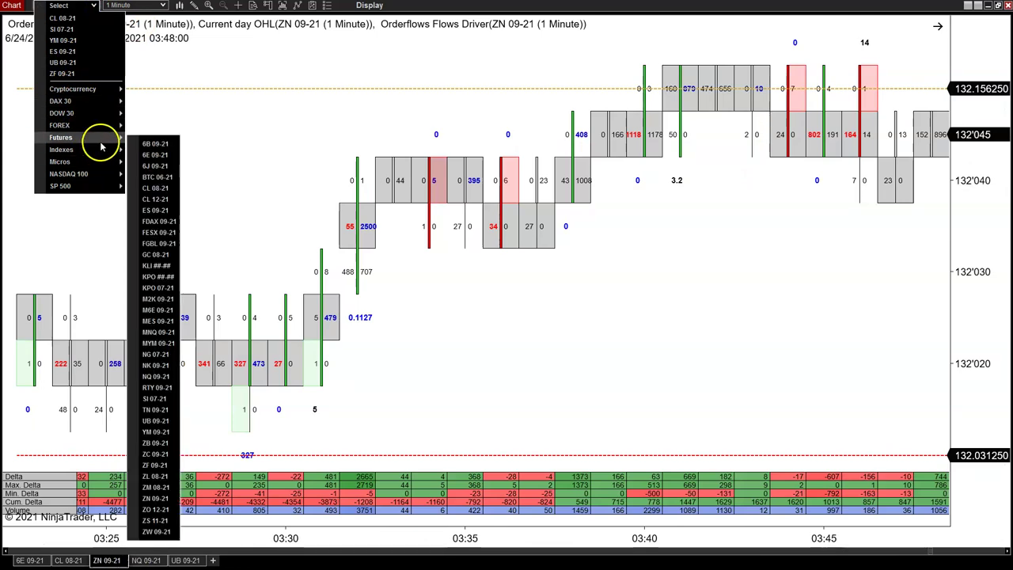
{"action": "left_click", "coordinate": [158, 521]}
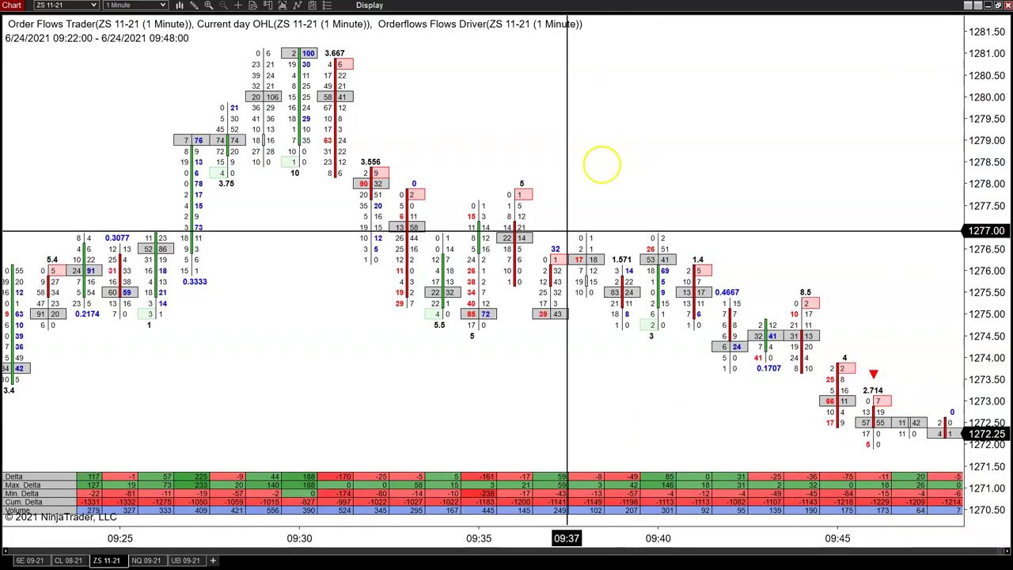
Open the Orderflows Flows Driver's settings on the ZS 11-21 chart and look through its balance, trade entry signal and visual options
{"action": "right_click", "coordinate": [407, 317]}
{"action": "left_click", "coordinate": [455, 85]}
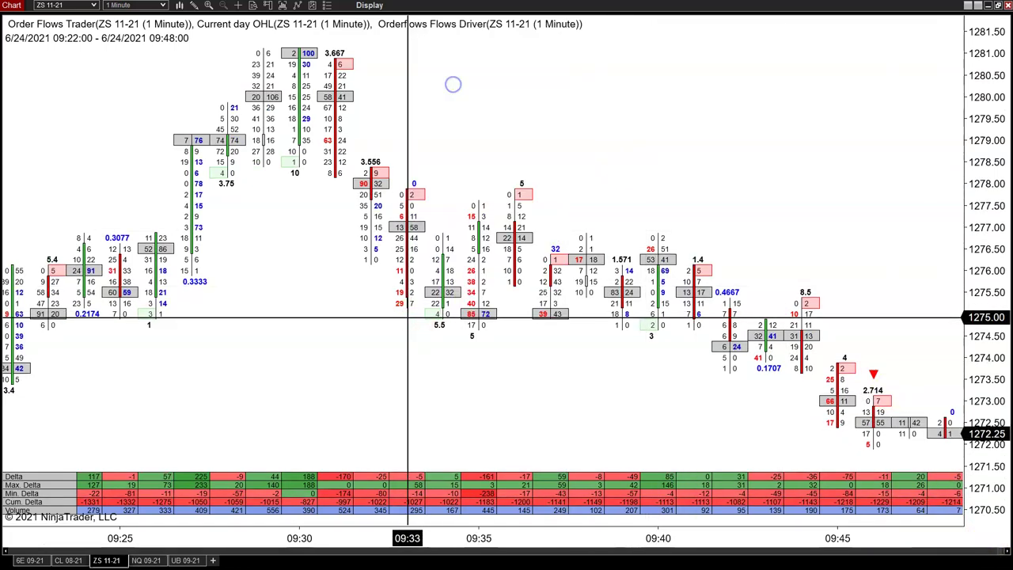
{"action": "left_click", "coordinate": [669, 234]}
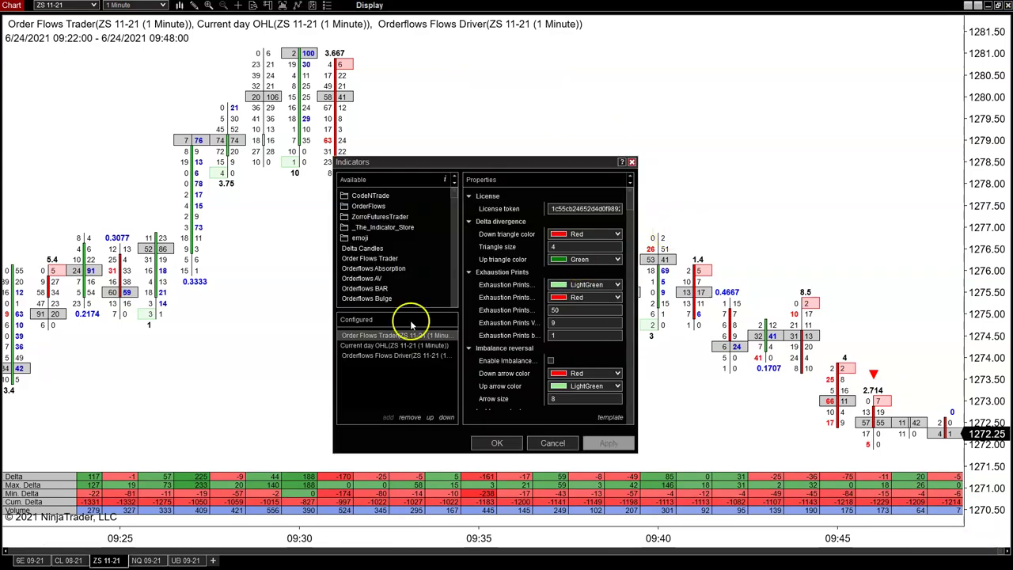
{"action": "left_click", "coordinate": [422, 358]}
{"action": "left_click", "coordinate": [573, 335]}
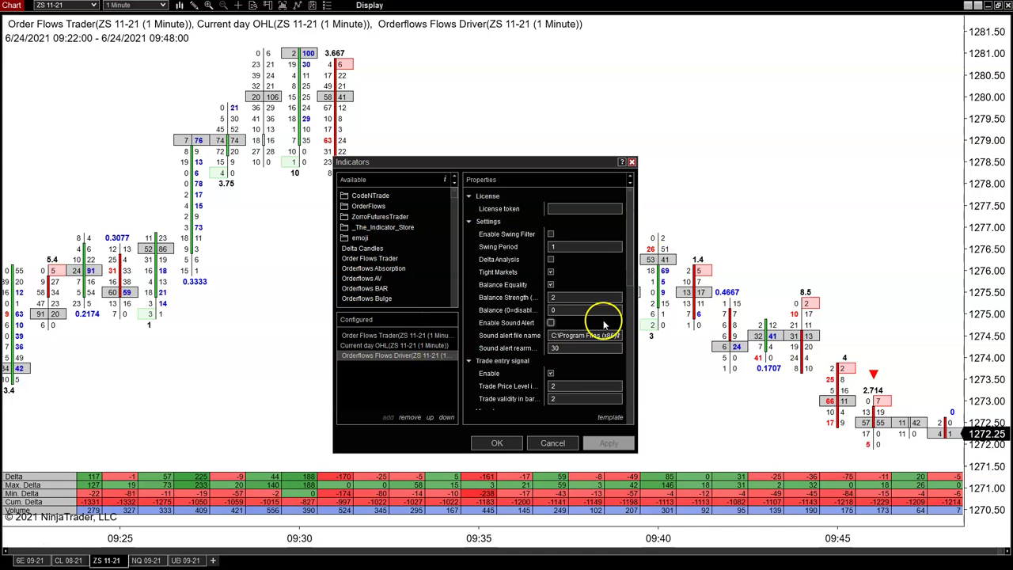
{"action": "scroll", "coordinate": [603, 325], "scroll_direction": "down", "scroll_amount": 2}
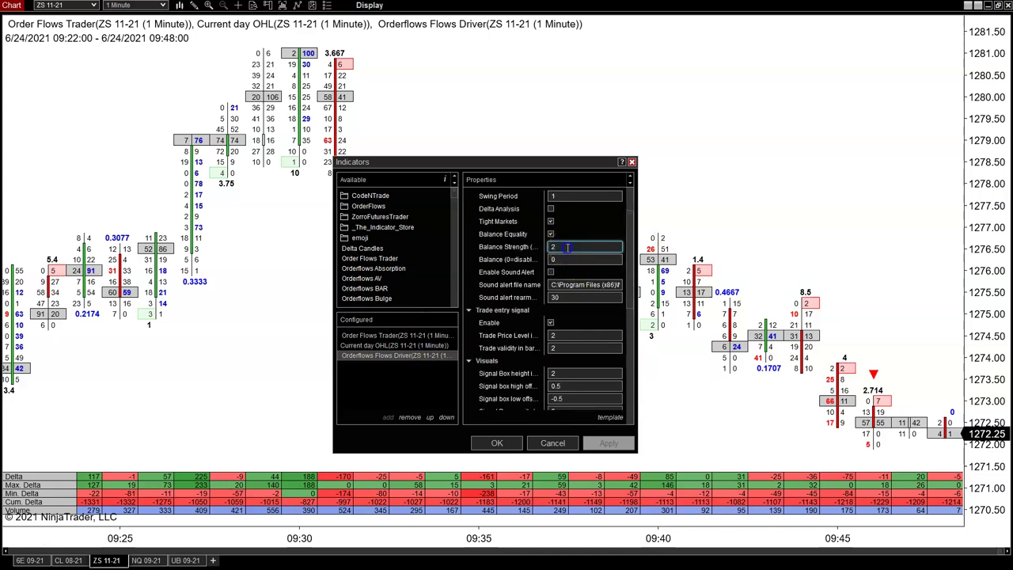
{"action": "left_click", "coordinate": [538, 320]}
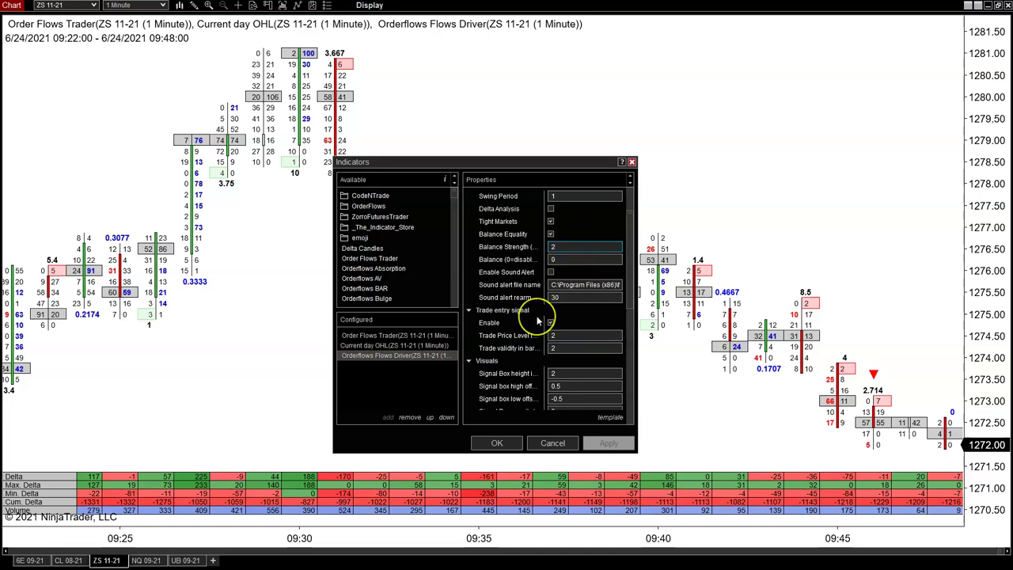
{"action": "scroll", "coordinate": [538, 319], "scroll_direction": "down", "scroll_amount": 2}
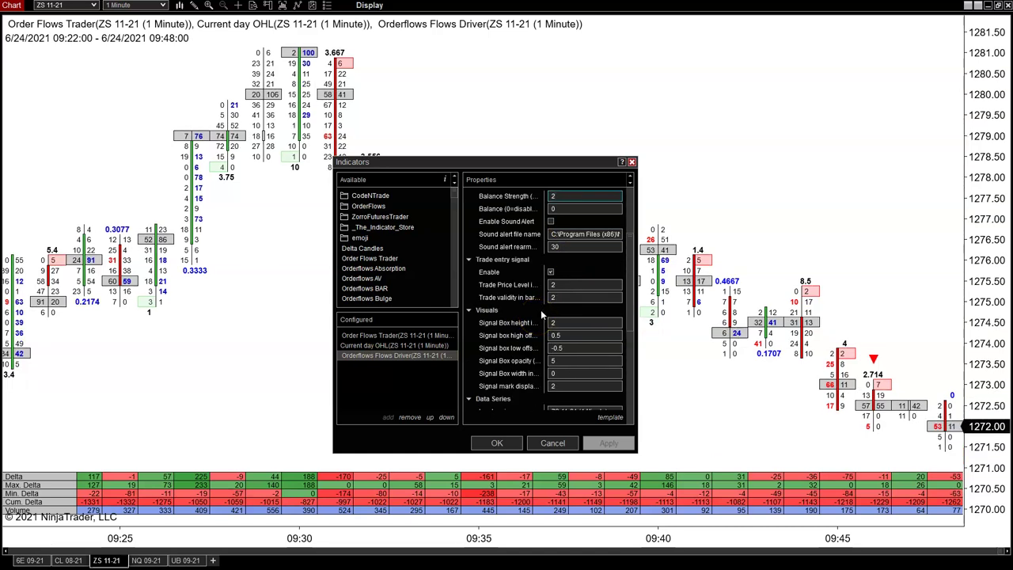
{"action": "left_click", "coordinate": [540, 305]}
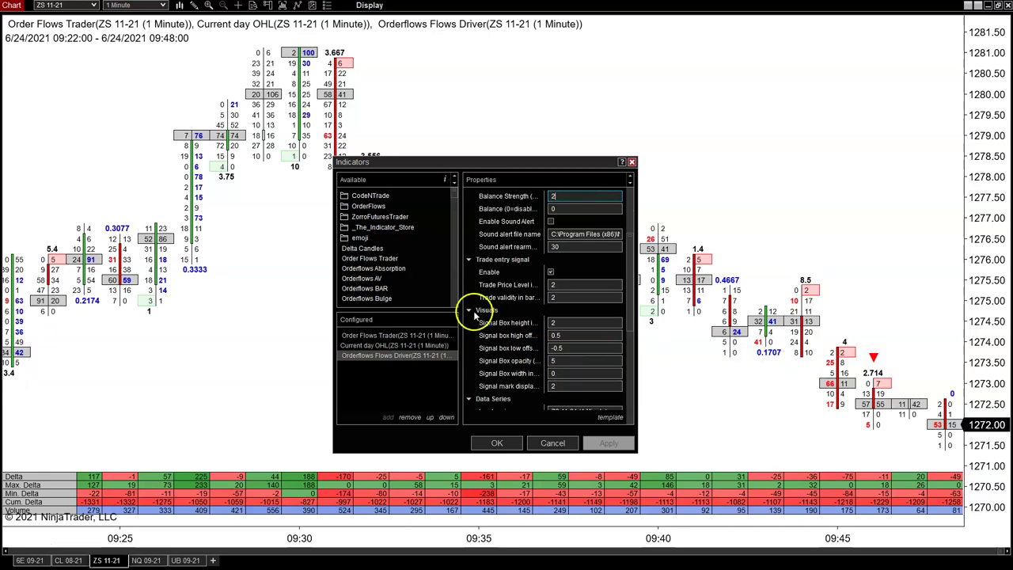
{"action": "left_click", "coordinate": [554, 322]}
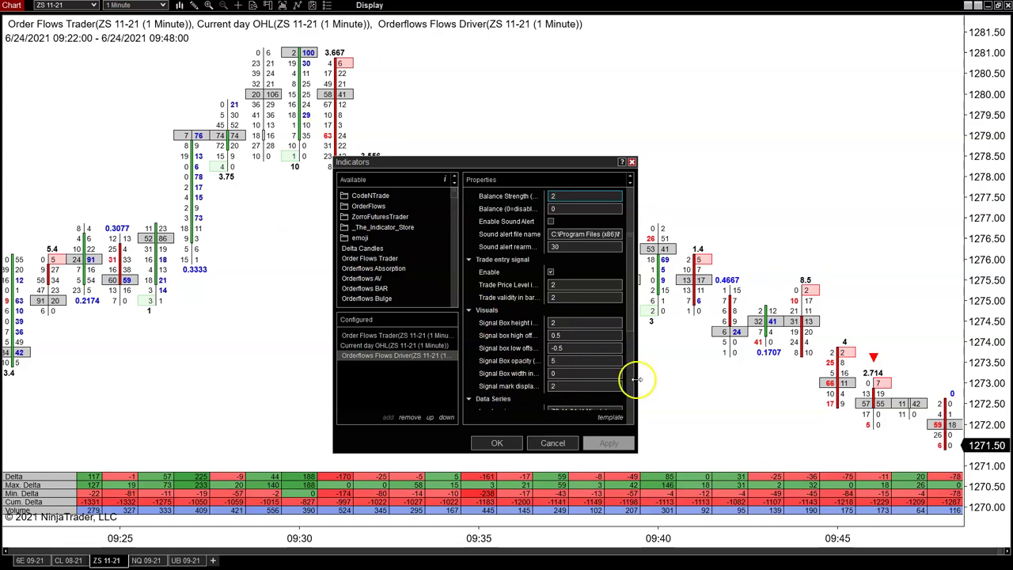
Set the Flows Driver's Signal Box width to 5 bars, accept the settings, and check the boxes back to 09:10
{"action": "left_click_drag", "start_coordinate": [635, 381], "coordinate": [698, 382]}
{"action": "left_click", "coordinate": [606, 377]}
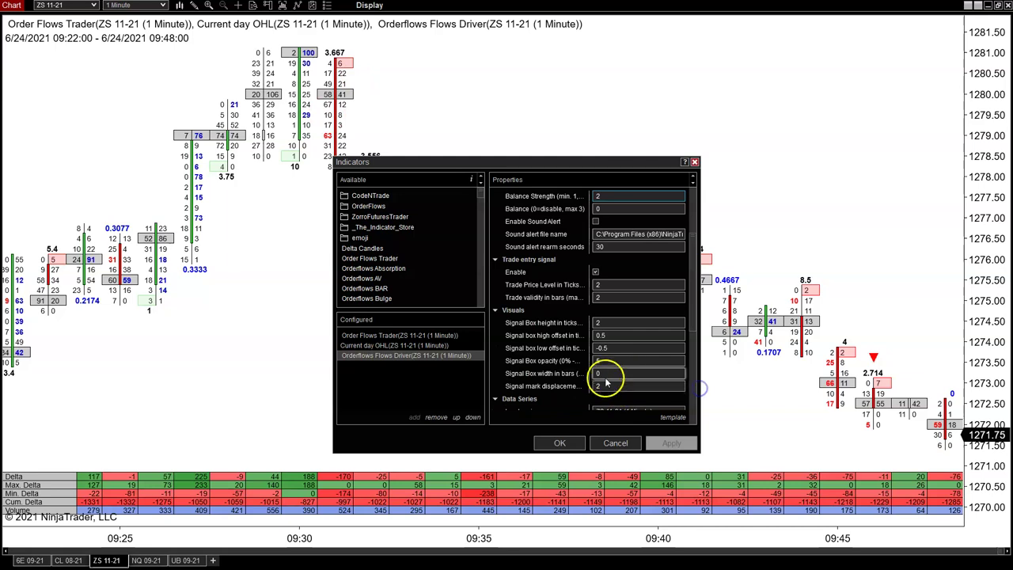
{"action": "type", "text": "5"}
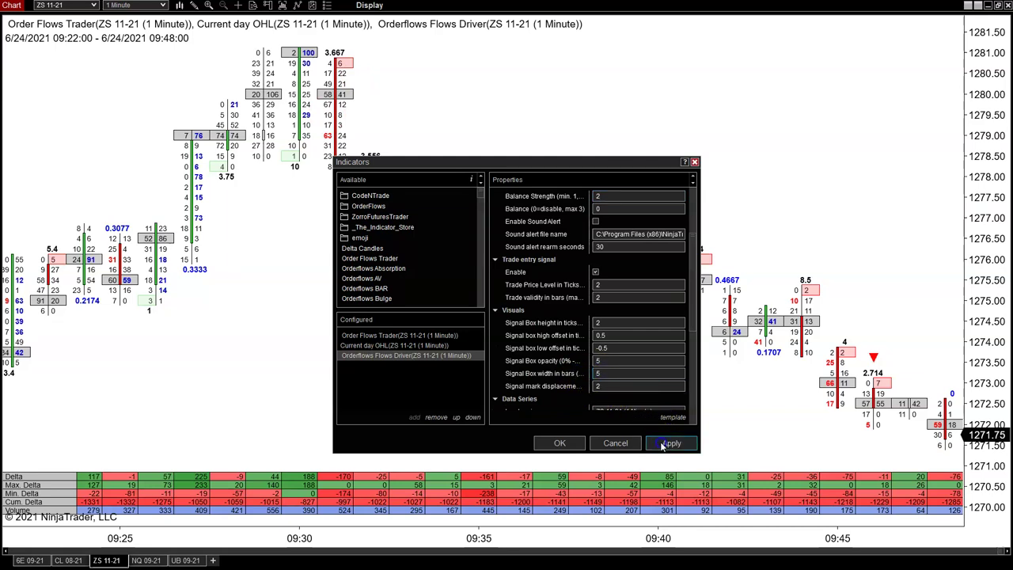
{"action": "left_click", "coordinate": [665, 443]}
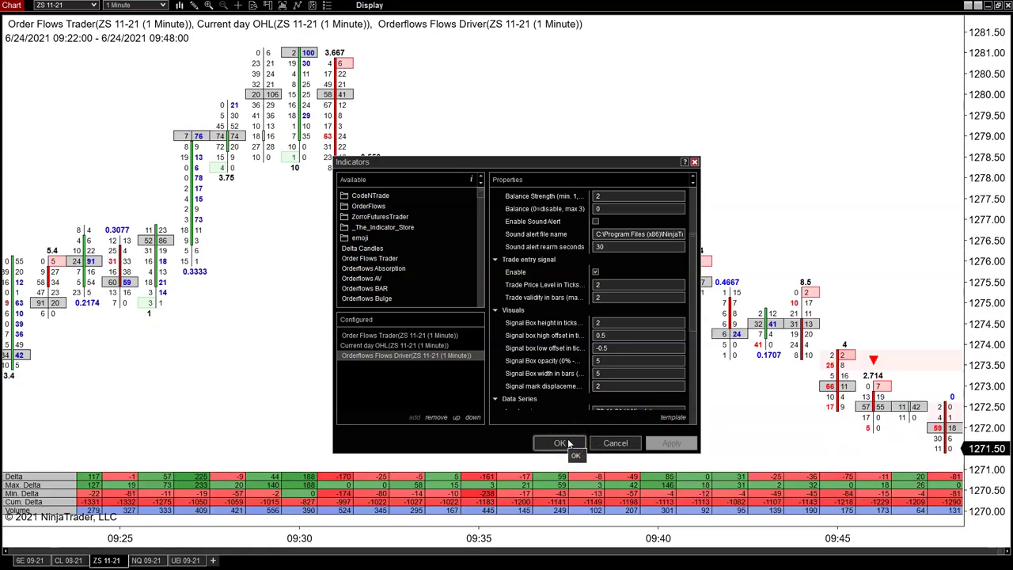
{"action": "left_click", "coordinate": [567, 443]}
{"action": "scroll", "coordinate": [576, 385], "scroll_direction": "down", "scroll_amount": 5}
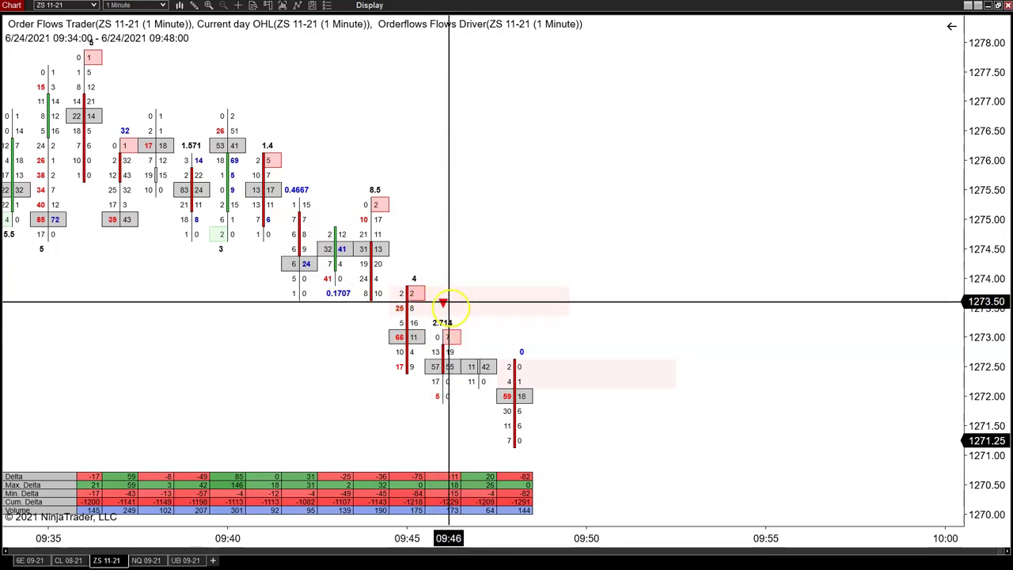
{"action": "scroll", "coordinate": [447, 342], "scroll_direction": "up", "scroll_amount": 8}
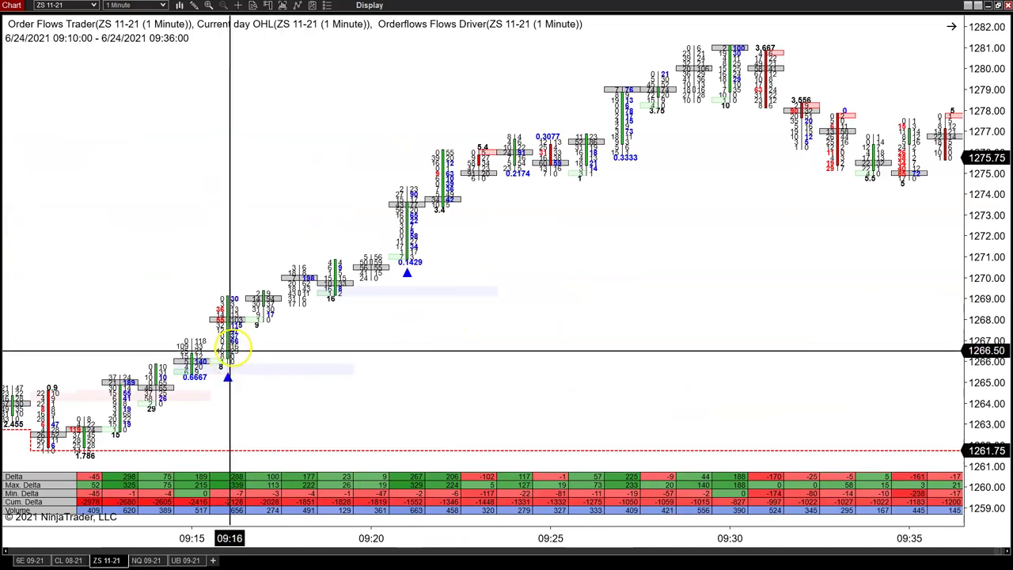
Set the Flows Driver's Signal Box opacity to 50 on the ZS 11-21 chart and accept the indicator settings
{"action": "right_click", "coordinate": [420, 343]}
{"action": "left_click", "coordinate": [502, 110]}
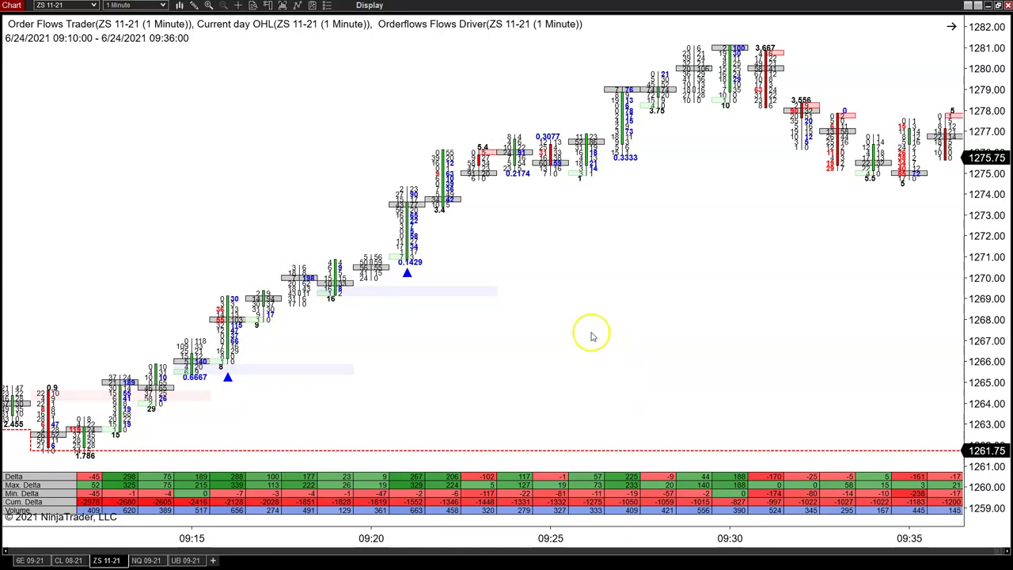
{"action": "scroll", "coordinate": [606, 340], "scroll_direction": "down", "scroll_amount": 5}
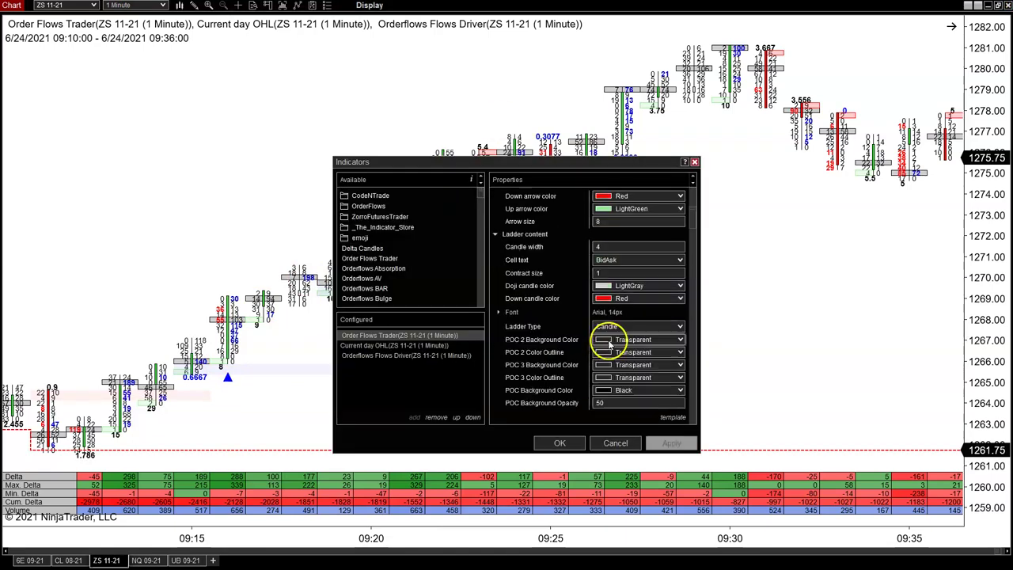
{"action": "left_click", "coordinate": [441, 356]}
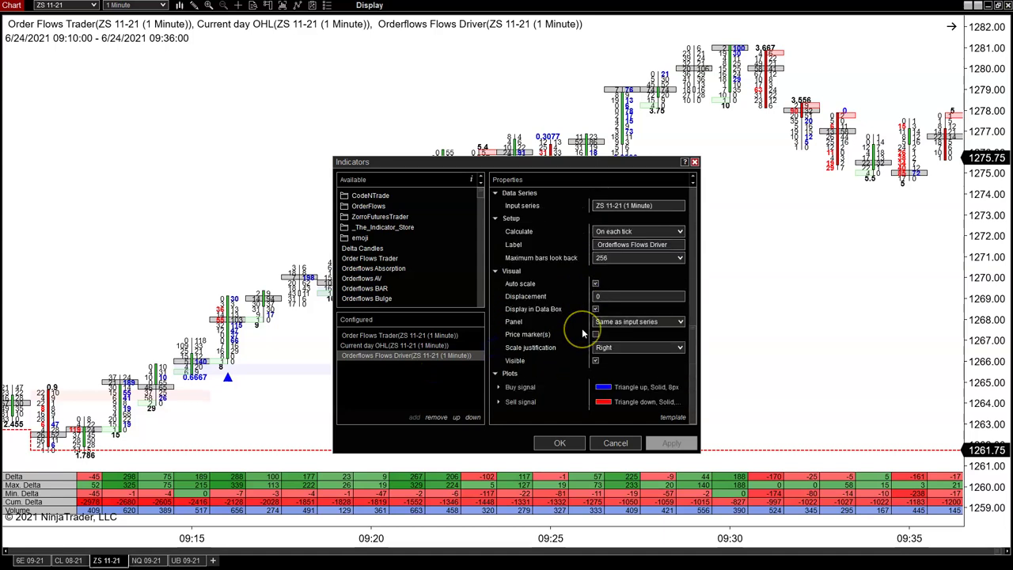
{"action": "scroll", "coordinate": [583, 331], "scroll_direction": "up", "scroll_amount": 3}
{"action": "left_click", "coordinate": [602, 257]}
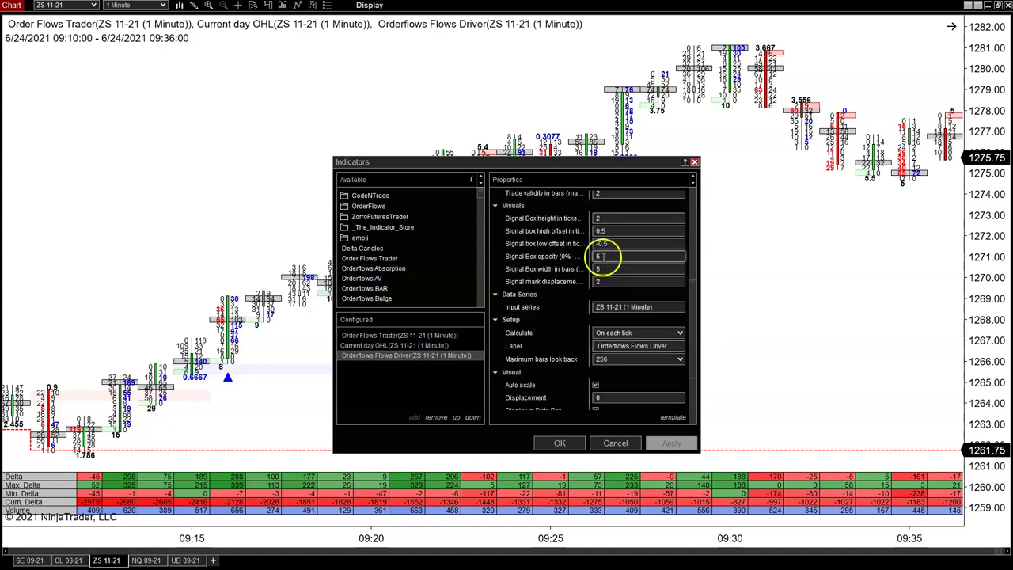
{"action": "type", "text": "50"}
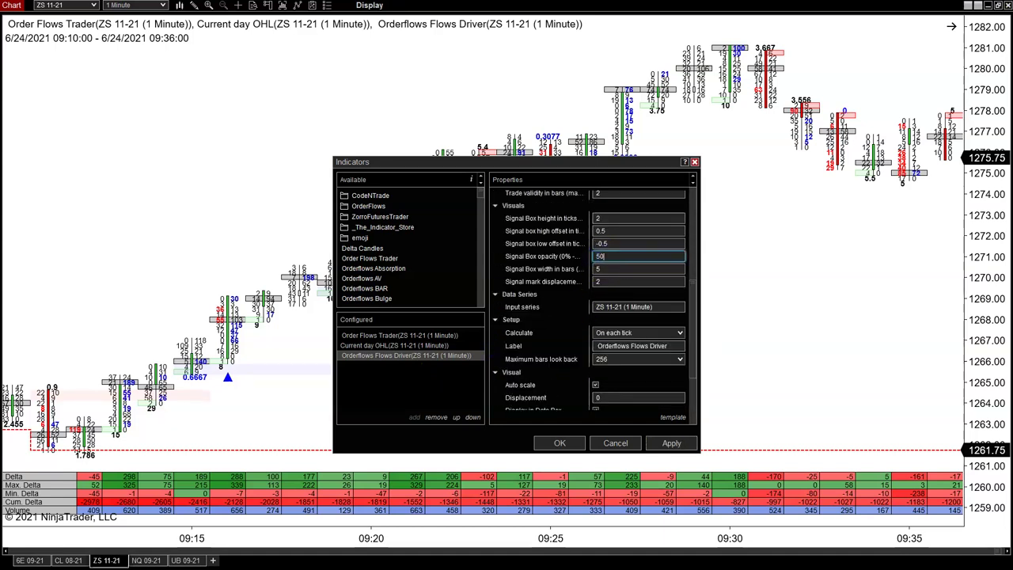
{"action": "left_click", "coordinate": [677, 443]}
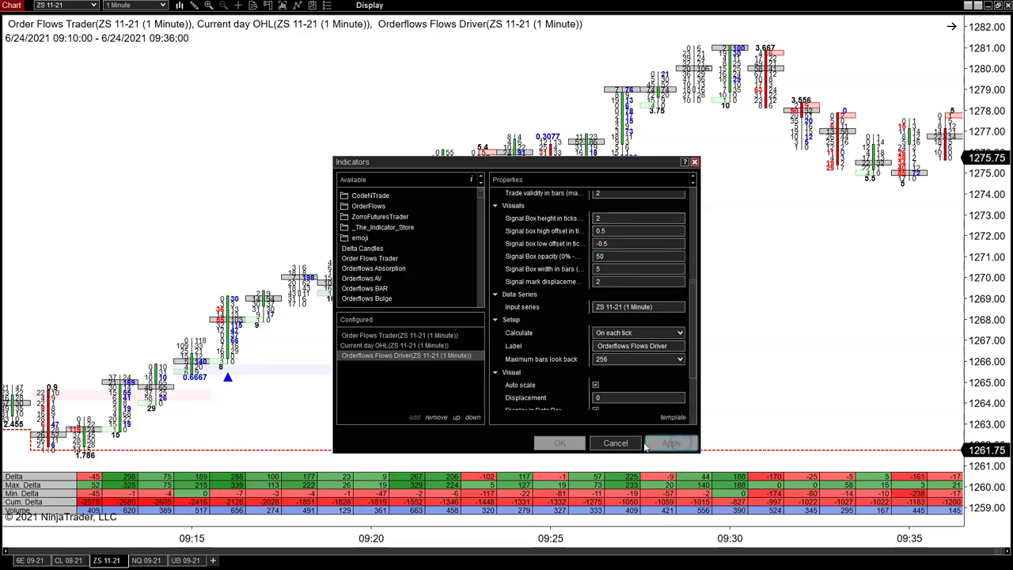
{"action": "left_click", "coordinate": [570, 445]}
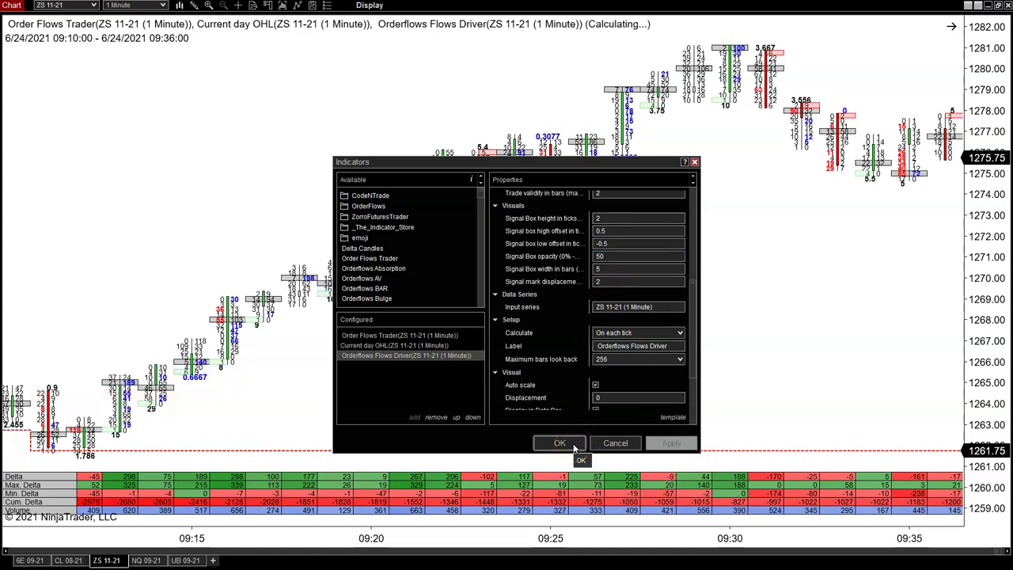
{"action": "left_click", "coordinate": [573, 445]}
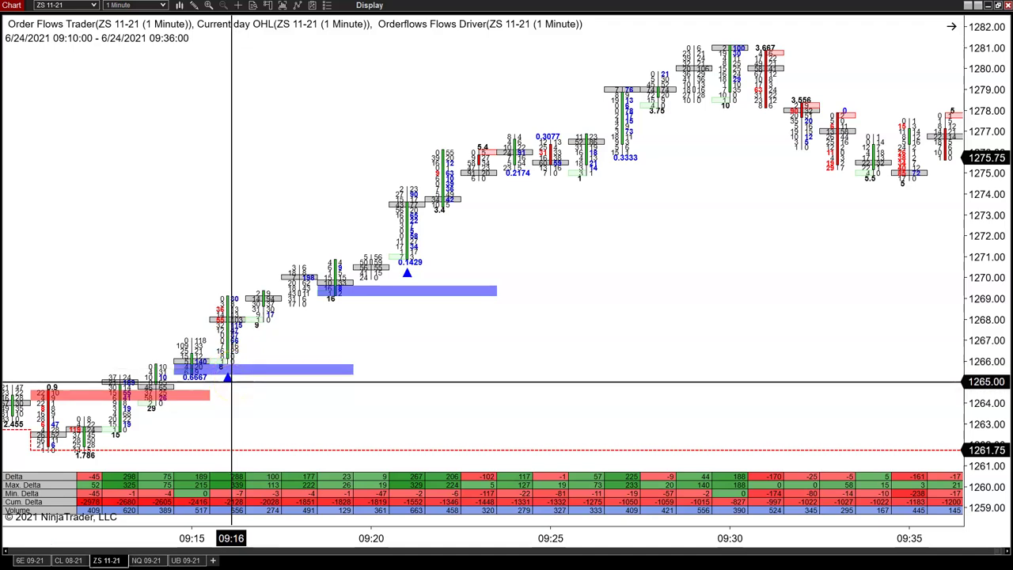
Review the ZS 11-21 chart's signal boxes and arrows between 08:49 and 09:49 on 6/24/2021
{"action": "left_click", "coordinate": [233, 378]}
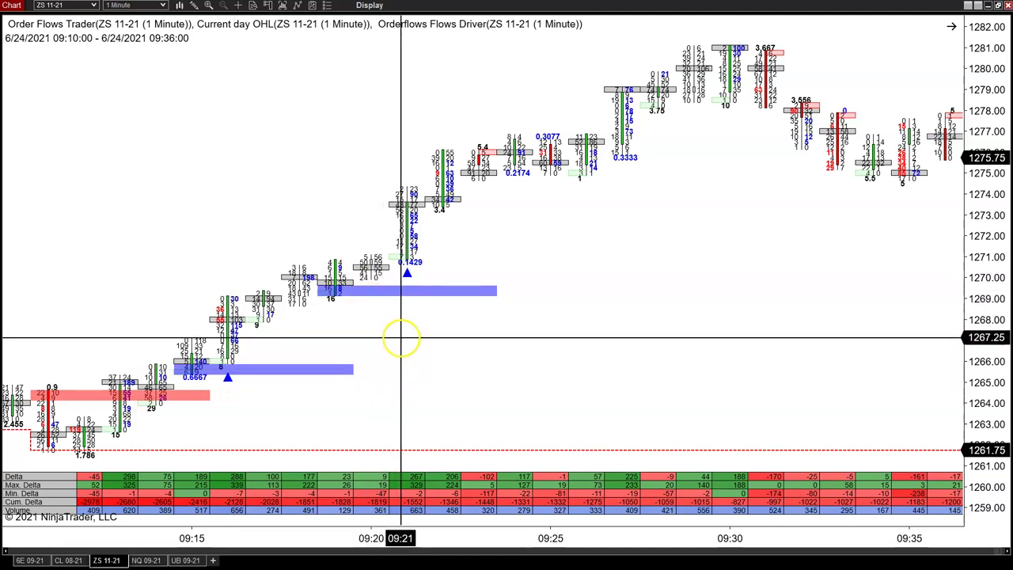
{"action": "scroll", "coordinate": [402, 337], "scroll_direction": "up", "scroll_amount": 3}
{"action": "scroll", "coordinate": [401, 338], "scroll_direction": "down", "scroll_amount": 7}
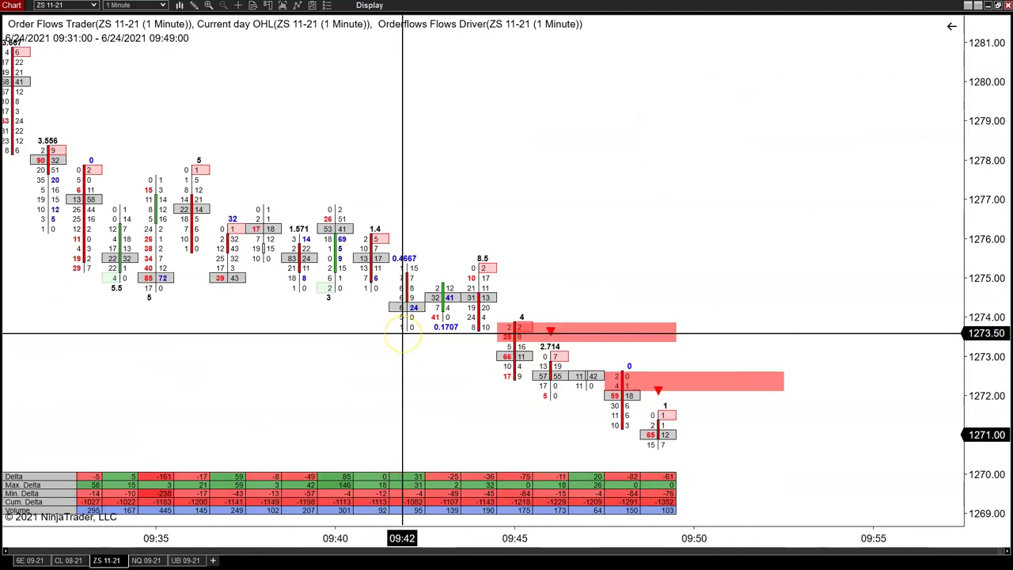
{"action": "scroll", "coordinate": [401, 338], "scroll_direction": "up", "scroll_amount": 3}
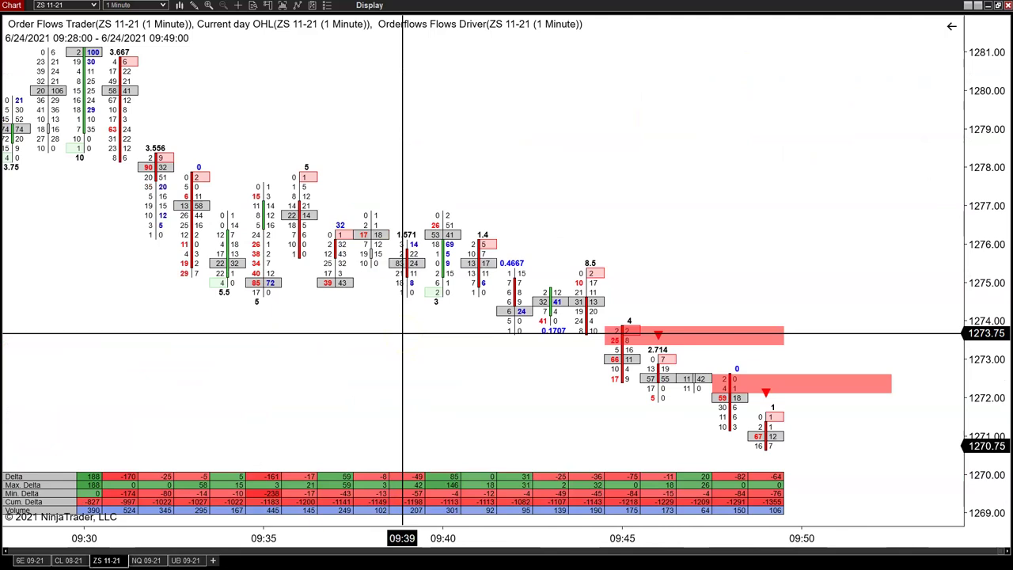
{"action": "scroll", "coordinate": [401, 338], "scroll_direction": "up", "scroll_amount": 10}
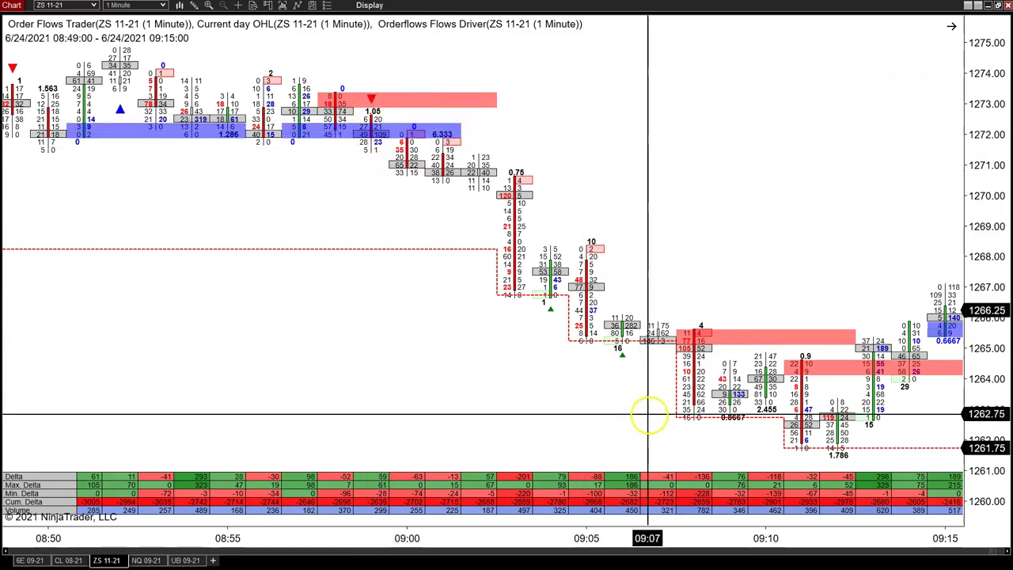
{"action": "scroll", "coordinate": [672, 420], "scroll_direction": "down", "scroll_amount": 3}
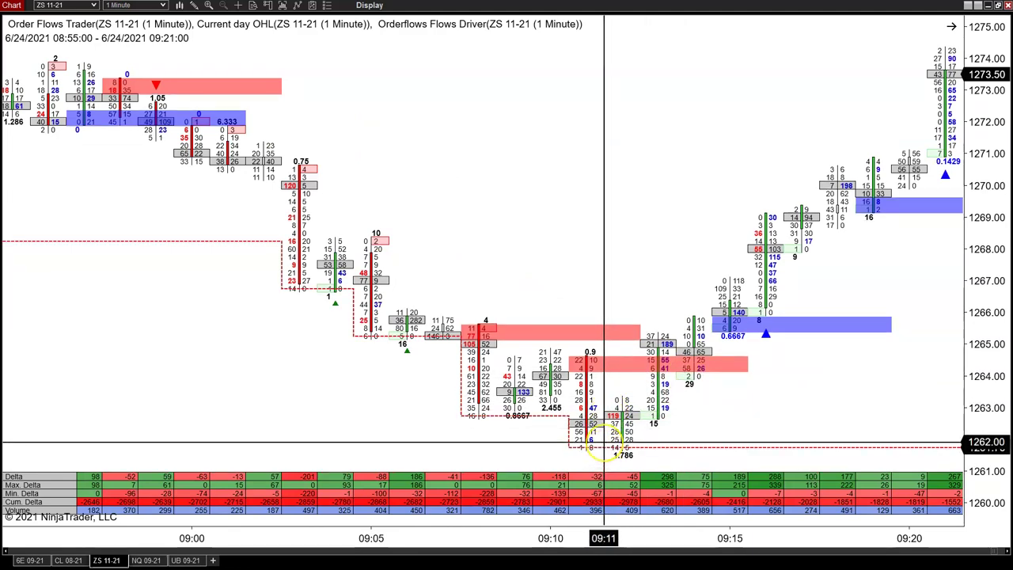
{"action": "scroll", "coordinate": [599, 443], "scroll_direction": "down", "scroll_amount": 2}
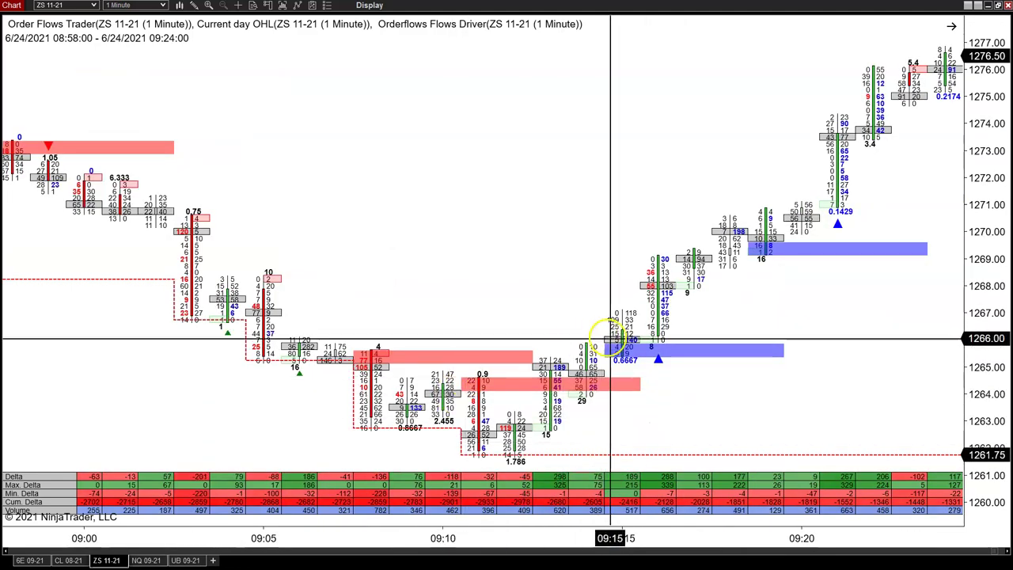
{"action": "scroll", "coordinate": [727, 233], "scroll_direction": "down", "scroll_amount": 3}
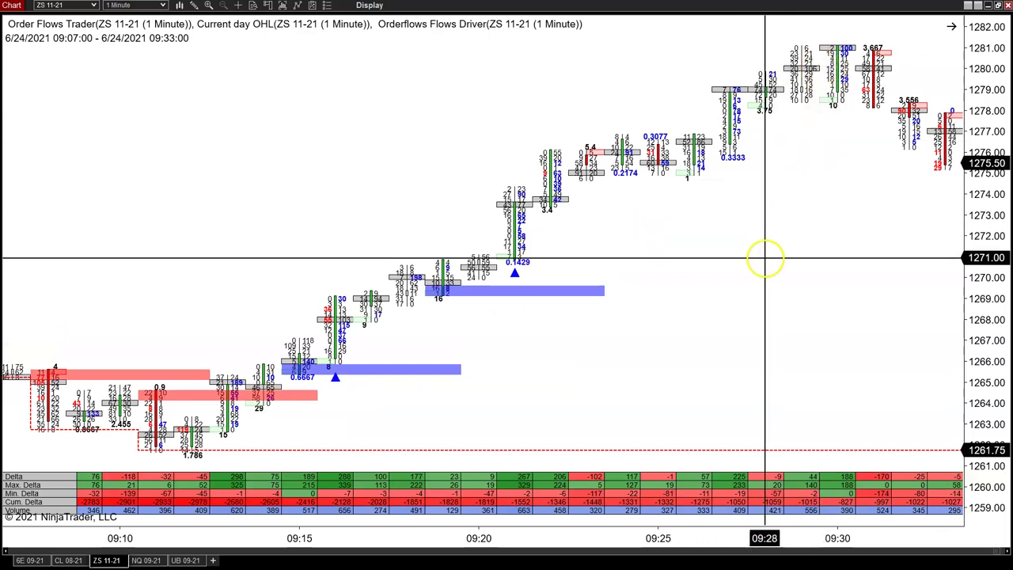
{"action": "scroll", "coordinate": [764, 256], "scroll_direction": "down", "scroll_amount": 7}
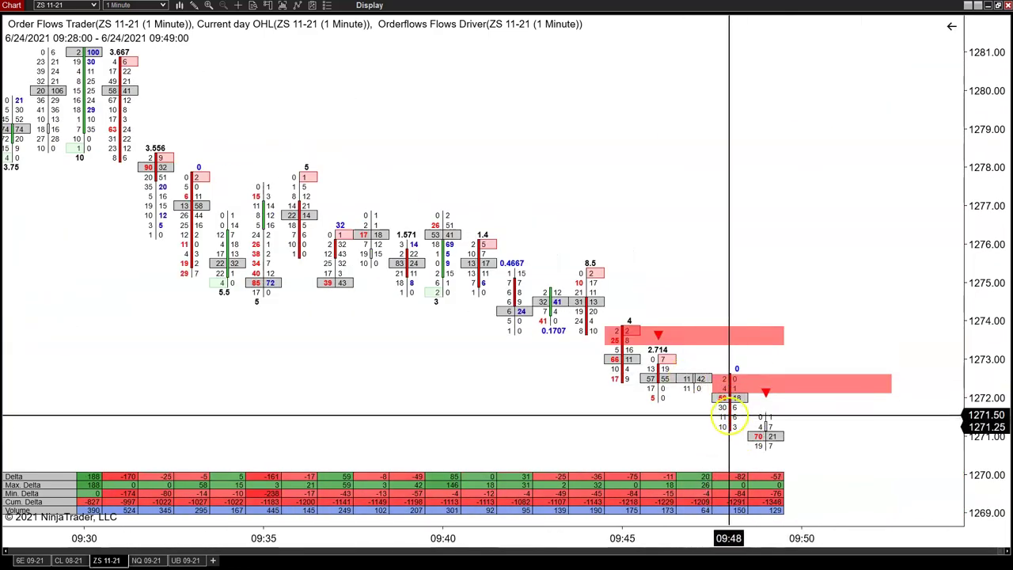
Set the Flows Driver's Balance to 1 on the ZS 11-21 chart, accept the settings, and check the signals back to 08:40
{"action": "right_click", "coordinate": [493, 380]}
{"action": "left_click", "coordinate": [558, 149]}
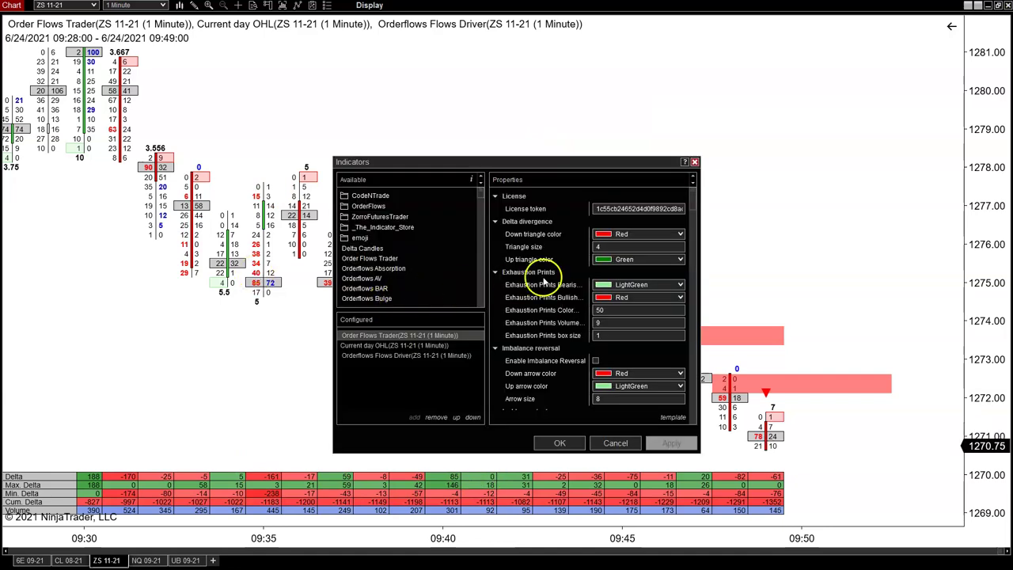
{"action": "left_click", "coordinate": [385, 355]}
{"action": "left_click", "coordinate": [615, 309]}
{"action": "left_click", "coordinate": [610, 309]}
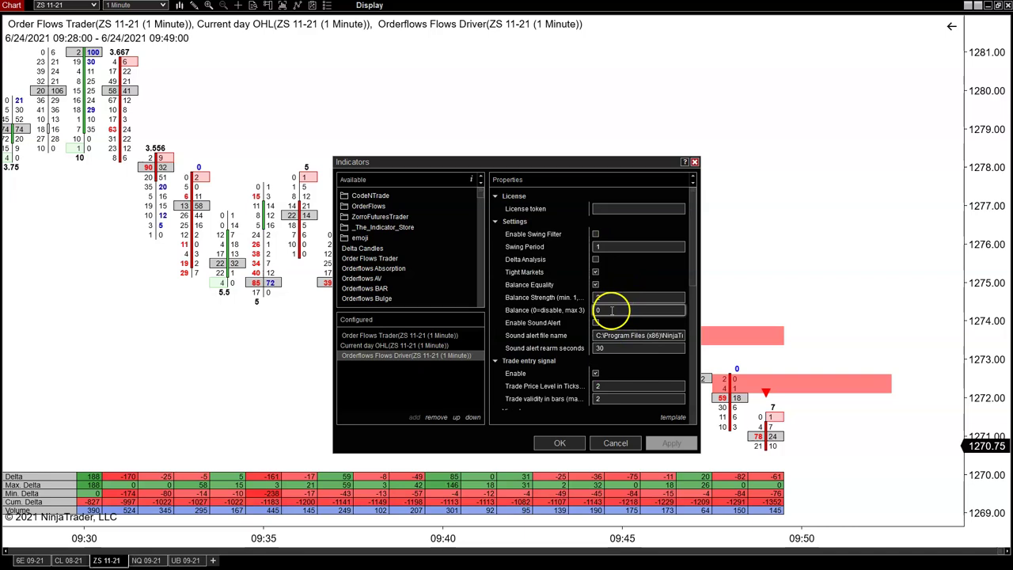
{"action": "type", "text": "1"}
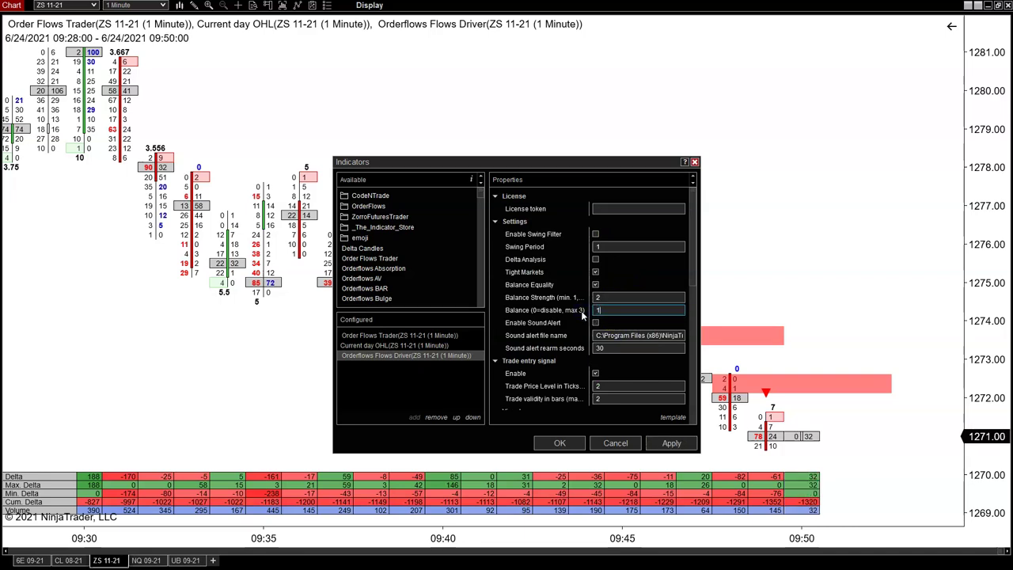
{"action": "left_click", "coordinate": [671, 445]}
{"action": "left_click", "coordinate": [560, 445]}
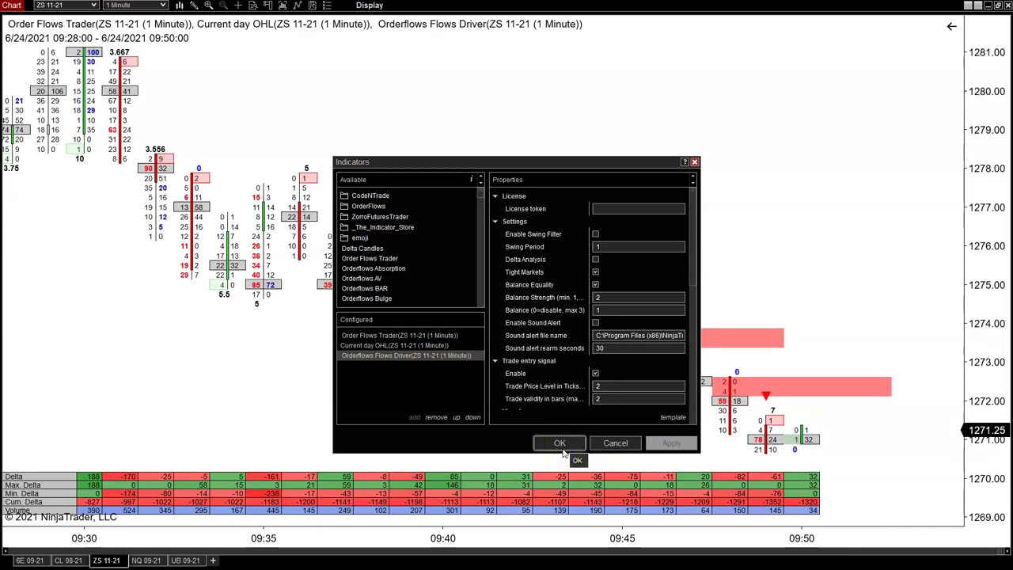
{"action": "left_click", "coordinate": [560, 443]}
{"action": "scroll", "coordinate": [583, 421], "scroll_direction": "up", "scroll_amount": 10}
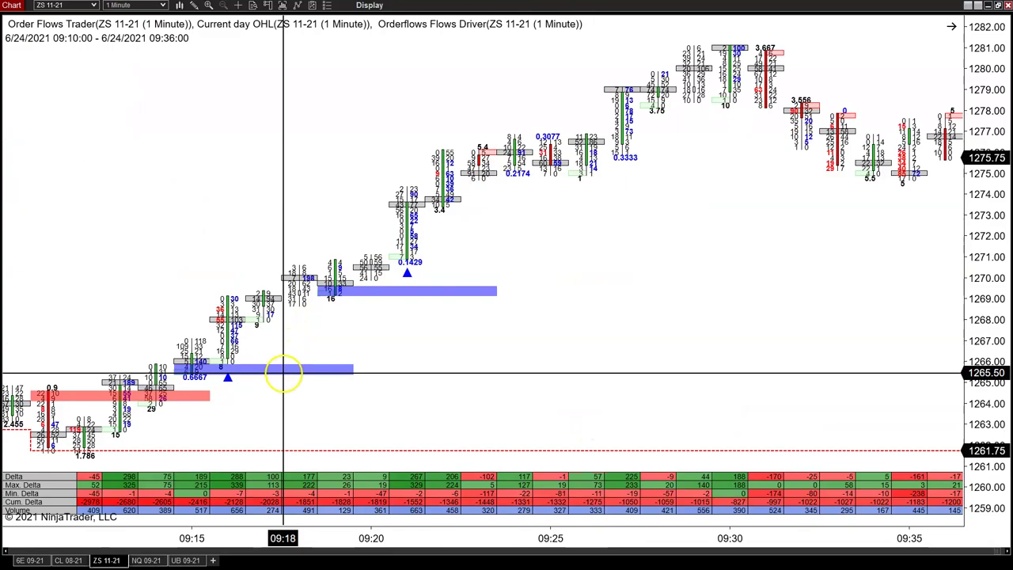
{"action": "scroll", "coordinate": [538, 344], "scroll_direction": "up", "scroll_amount": 20}
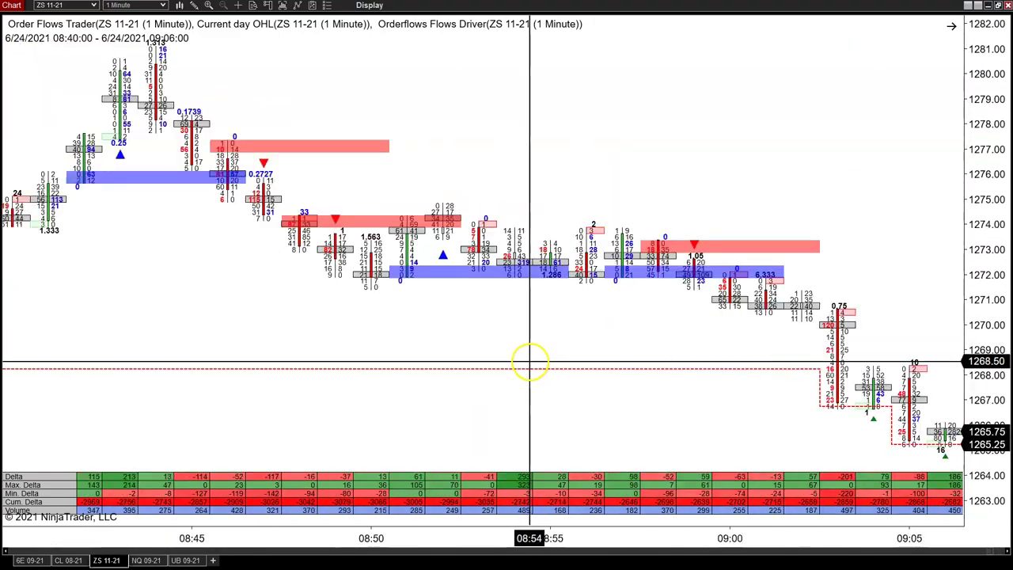
{"action": "scroll", "coordinate": [526, 360], "scroll_direction": "down", "scroll_amount": 20}
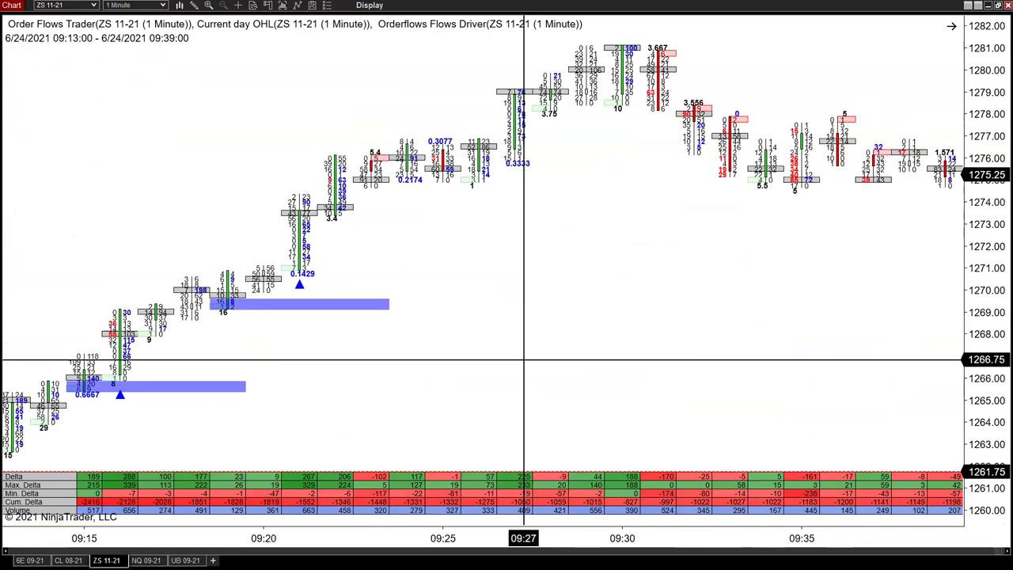
Look through the Flows Driver's balance, trade entry signal and signal box settings, leaving them unchanged
{"action": "right_click", "coordinate": [523, 309]}
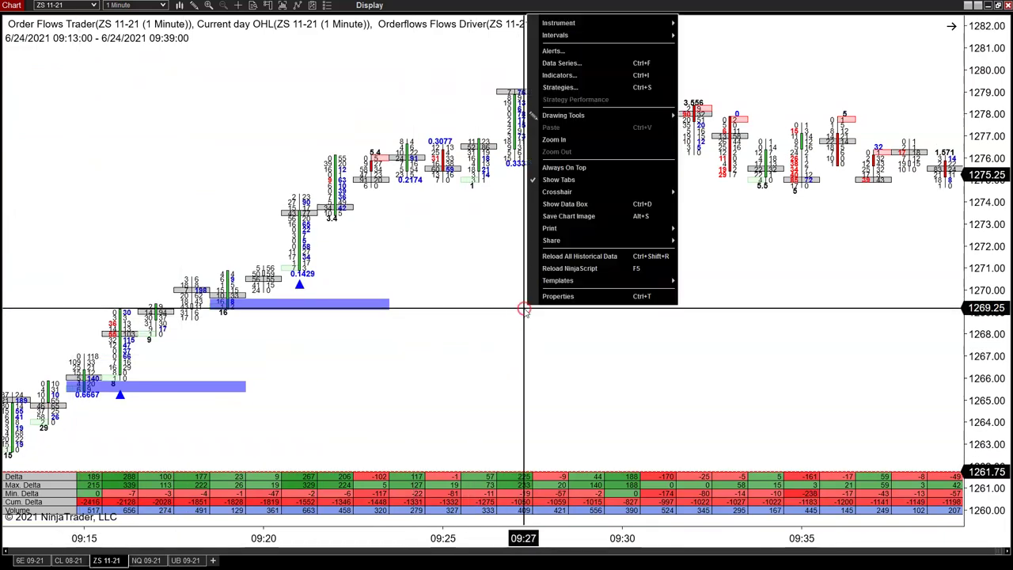
{"action": "left_click", "coordinate": [540, 294]}
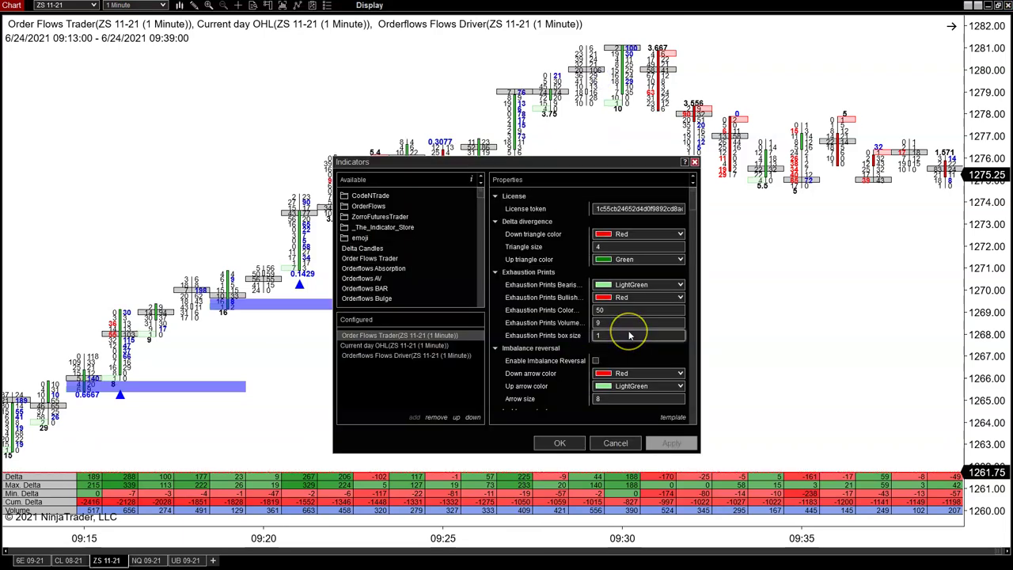
{"action": "scroll", "coordinate": [629, 334], "scroll_direction": "down", "scroll_amount": 2}
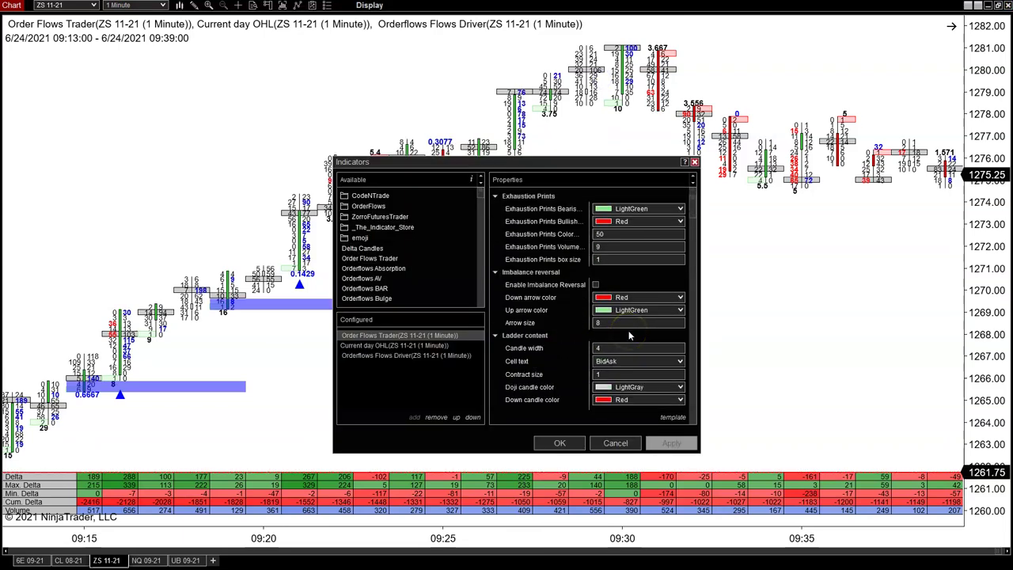
{"action": "left_click", "coordinate": [419, 356]}
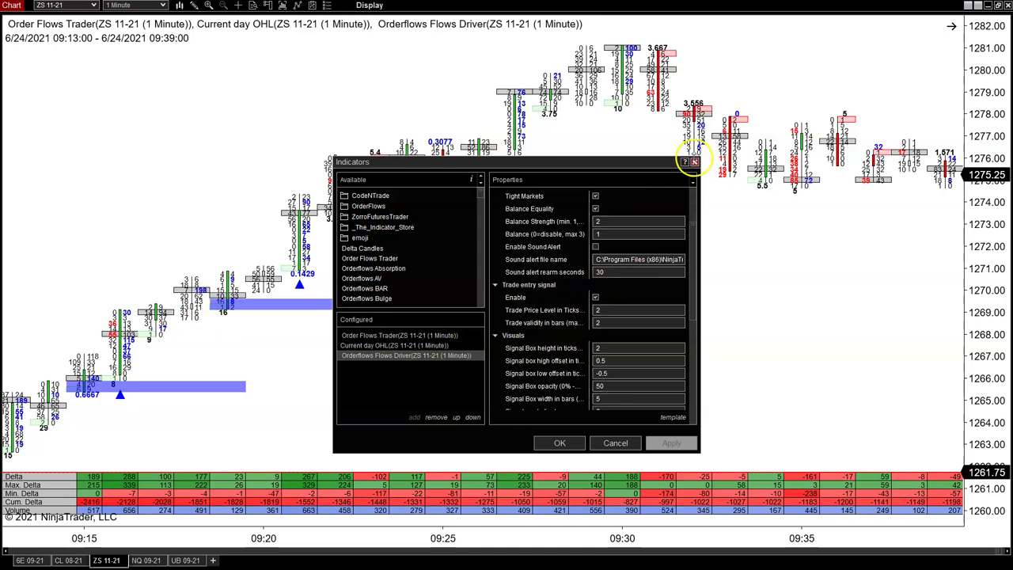
{"action": "left_click", "coordinate": [695, 163]}
Disable the Flows Driver's trade entry signal on the ZS 11-21 chart and accept the indicator settings
{"action": "scroll", "coordinate": [723, 395], "scroll_direction": "up", "scroll_amount": 5}
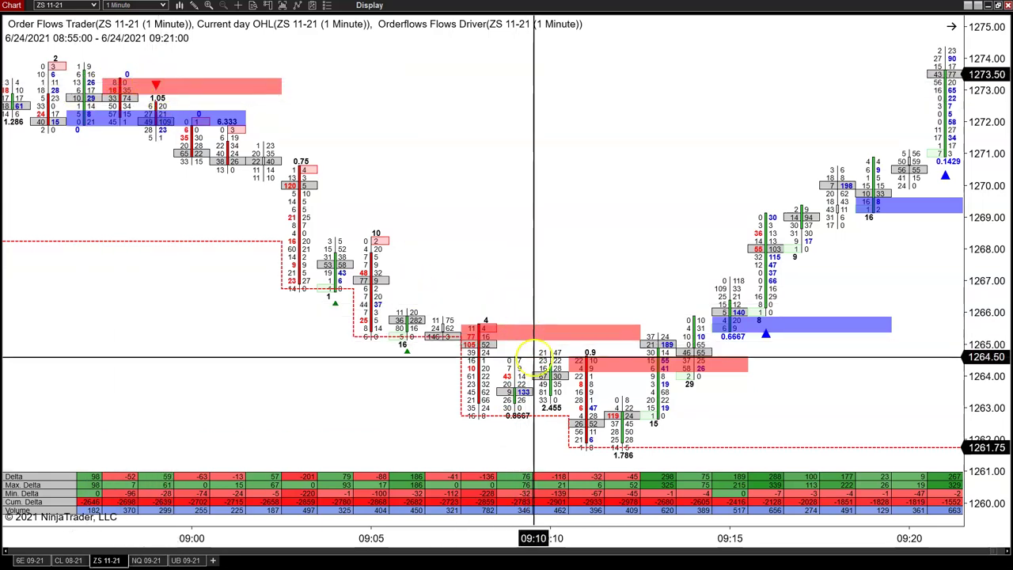
{"action": "right_click", "coordinate": [536, 294]}
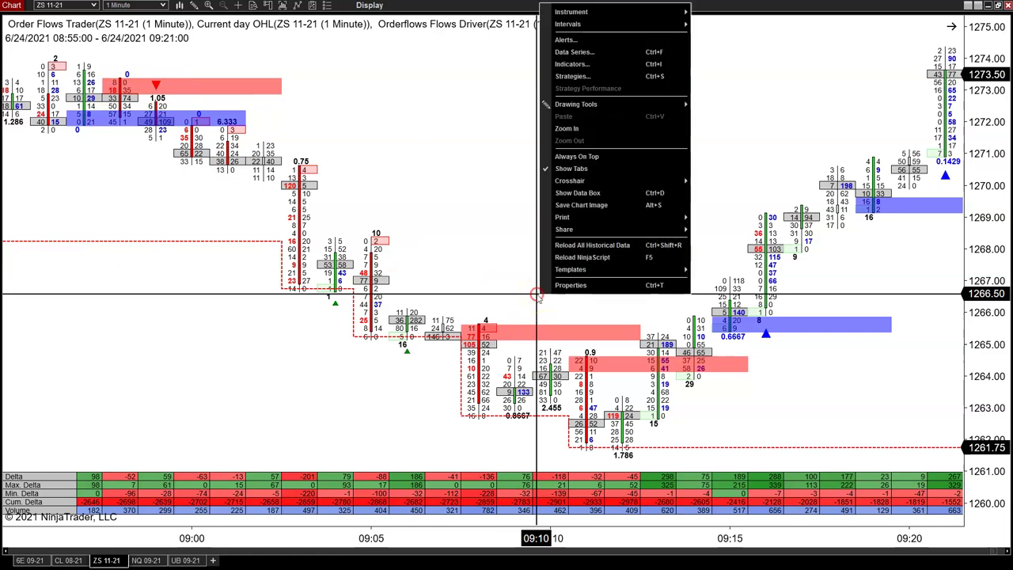
{"action": "left_click", "coordinate": [590, 69]}
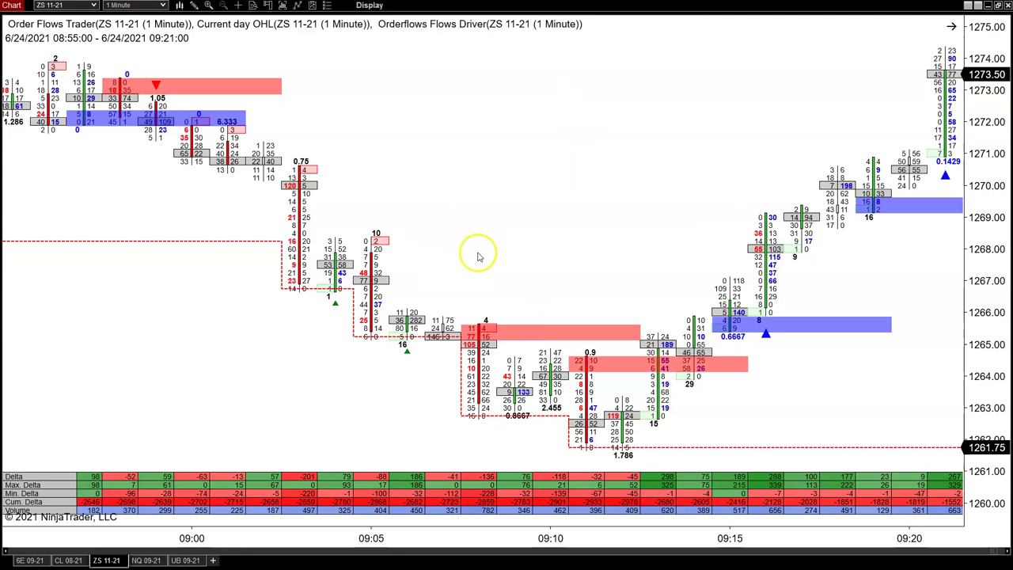
{"action": "left_click", "coordinate": [444, 356]}
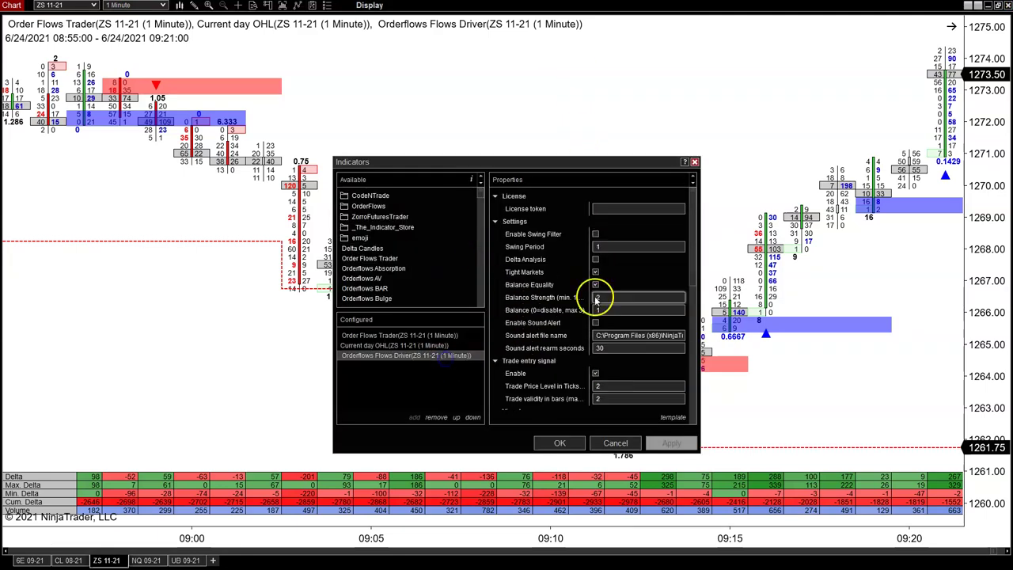
{"action": "left_click", "coordinate": [596, 373]}
{"action": "left_click", "coordinate": [669, 443]}
{"action": "left_click", "coordinate": [571, 443]}
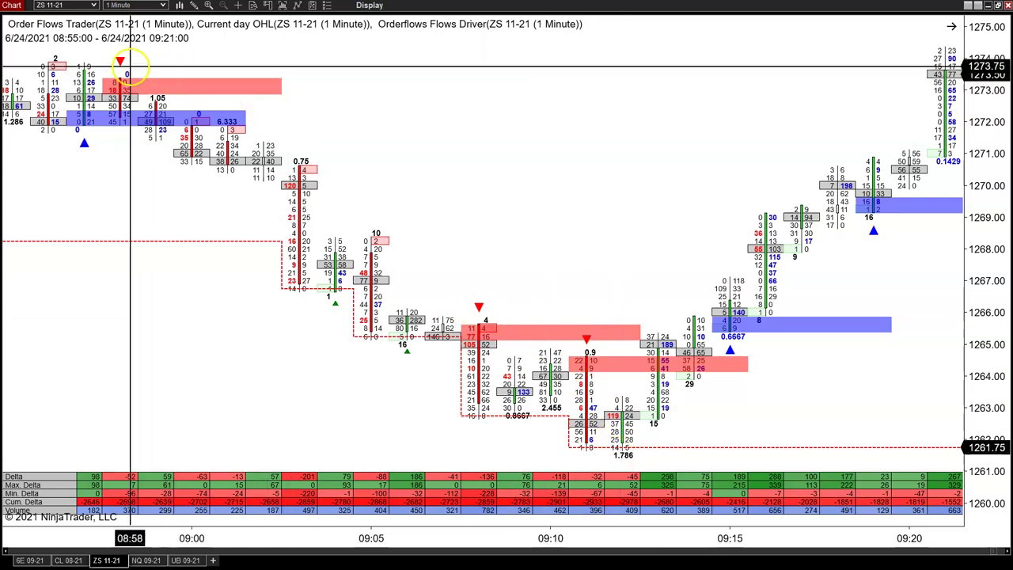
Re-enable the Flows Driver's trade entry signal, check its price level and validity settings, and accept the changes
{"action": "right_click", "coordinate": [475, 248]}
{"action": "left_click", "coordinate": [530, 306]}
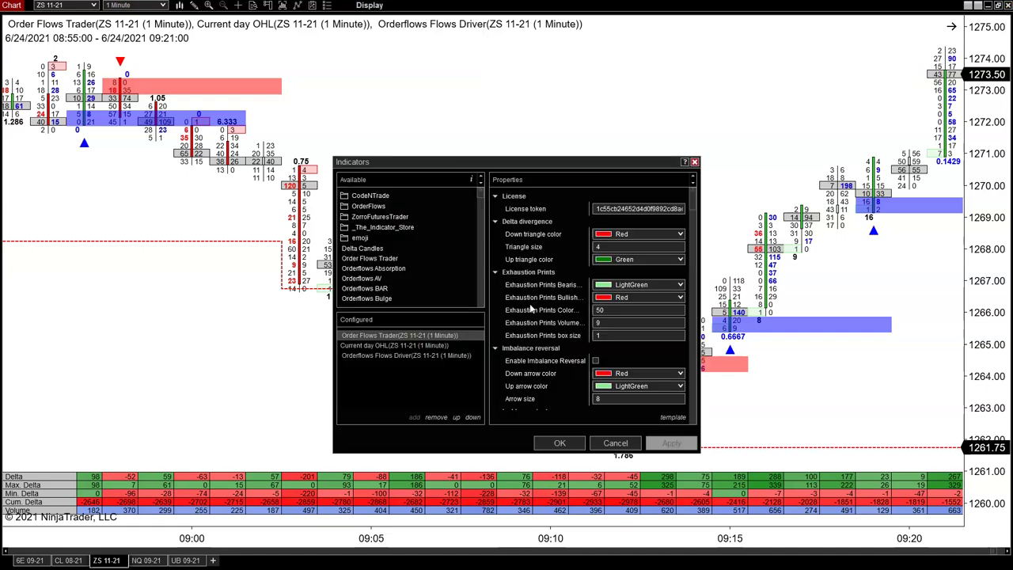
{"action": "scroll", "coordinate": [599, 316], "scroll_direction": "down", "scroll_amount": 2}
{"action": "left_click", "coordinate": [463, 357]}
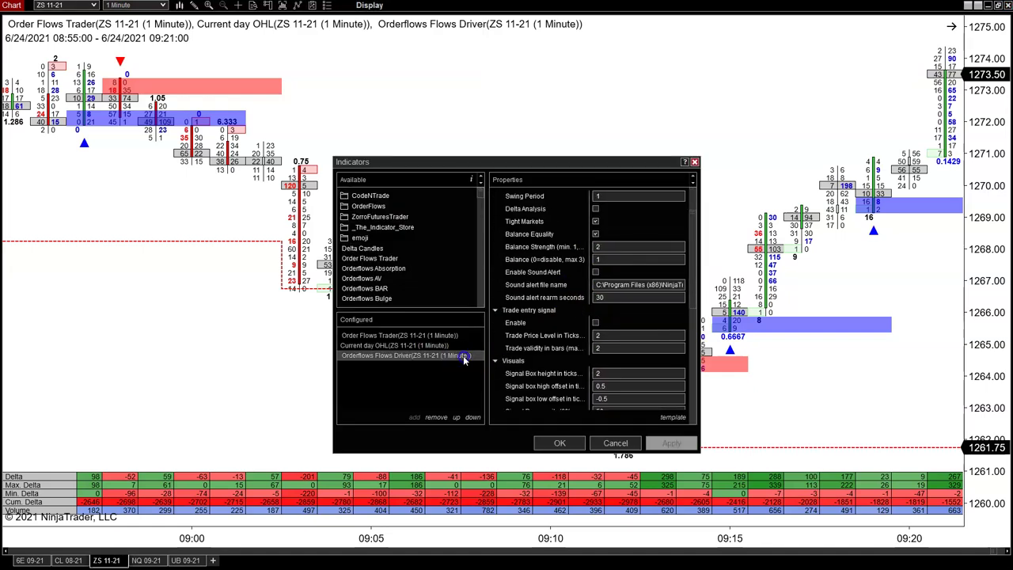
{"action": "left_click", "coordinate": [595, 322]}
{"action": "left_click", "coordinate": [599, 335]}
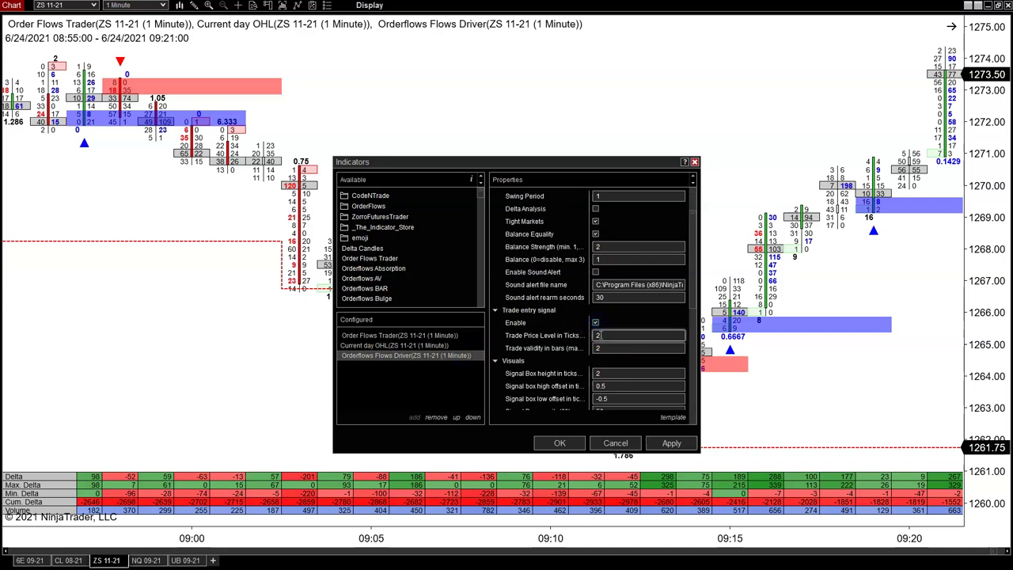
{"action": "left_click", "coordinate": [599, 347]}
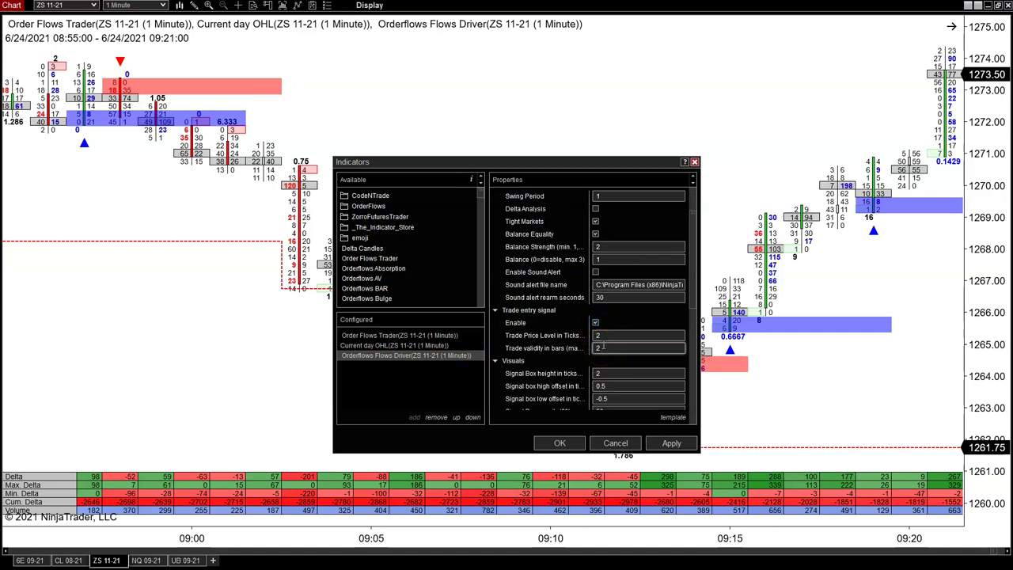
{"action": "left_click", "coordinate": [671, 443]}
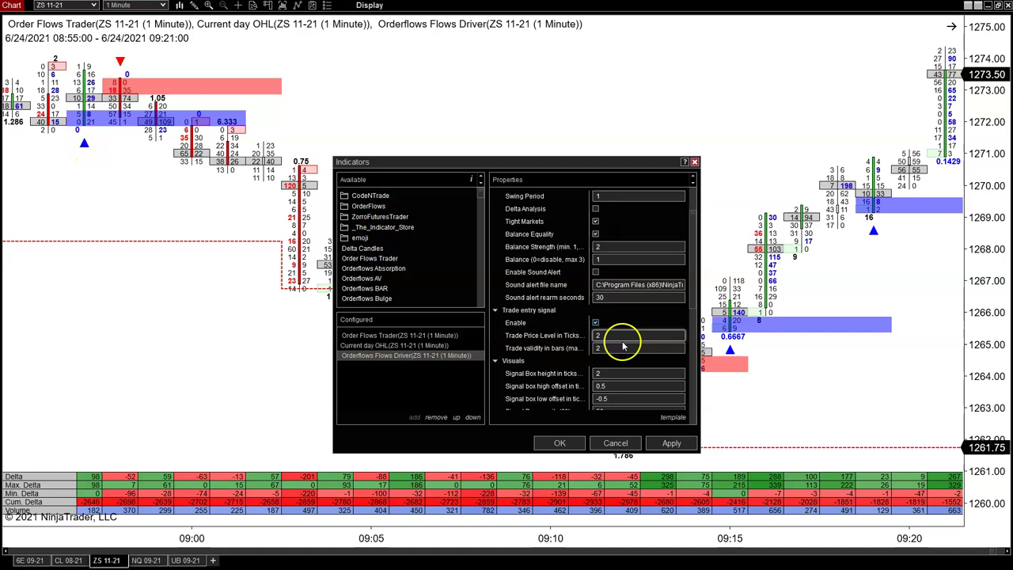
{"action": "left_click", "coordinate": [671, 442]}
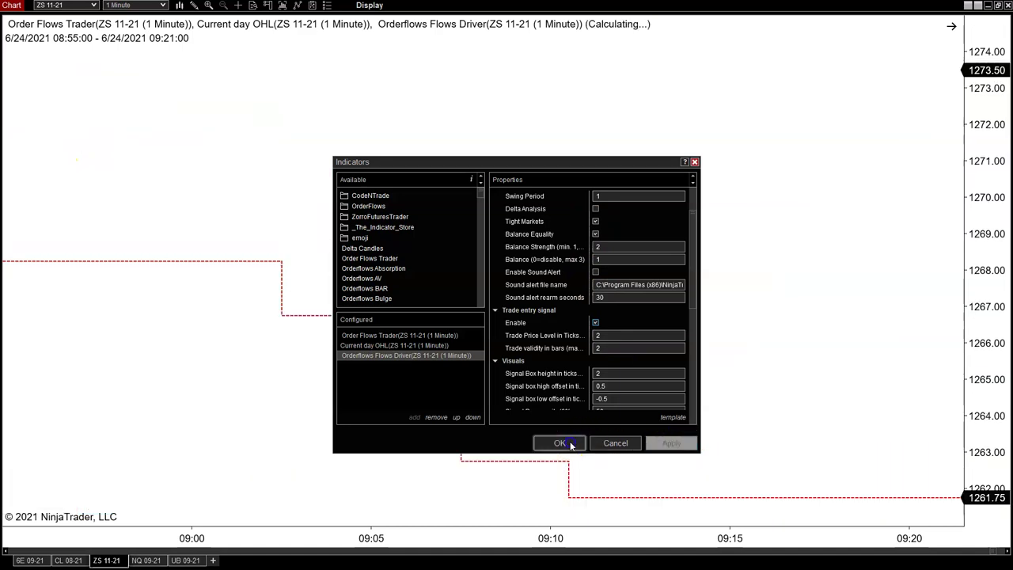
{"action": "left_click", "coordinate": [562, 443]}
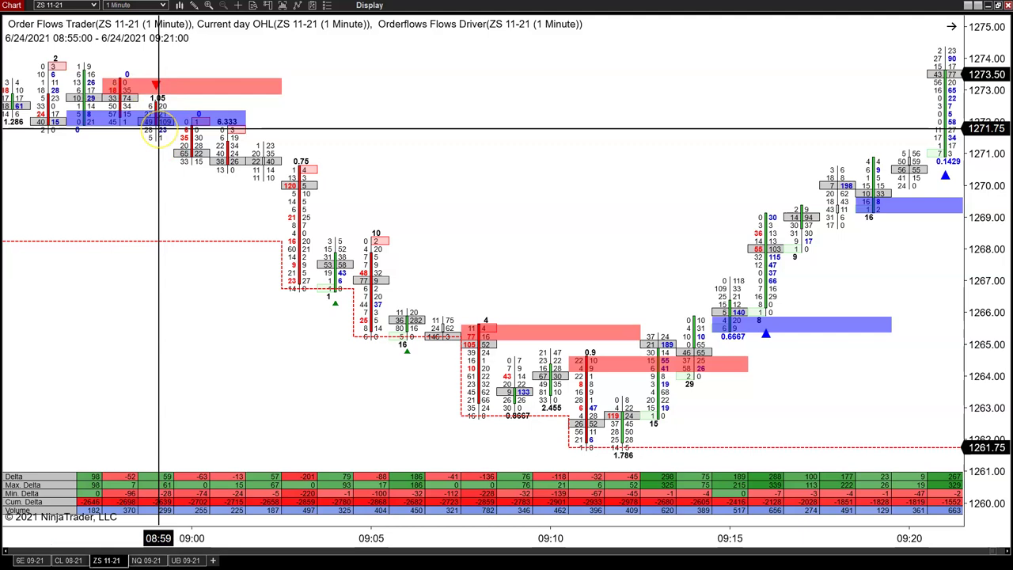
Examine the trade entry arrows against their signal boxes on the ZS 11-21 chart between 08:46 and 09:27
{"action": "left_click", "coordinate": [134, 98]}
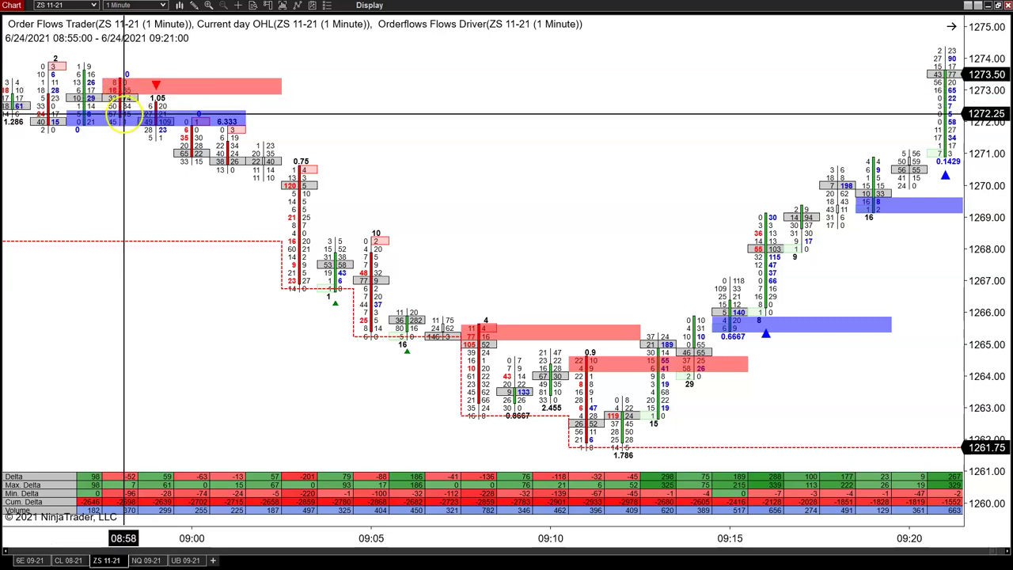
{"action": "left_click", "coordinate": [160, 115]}
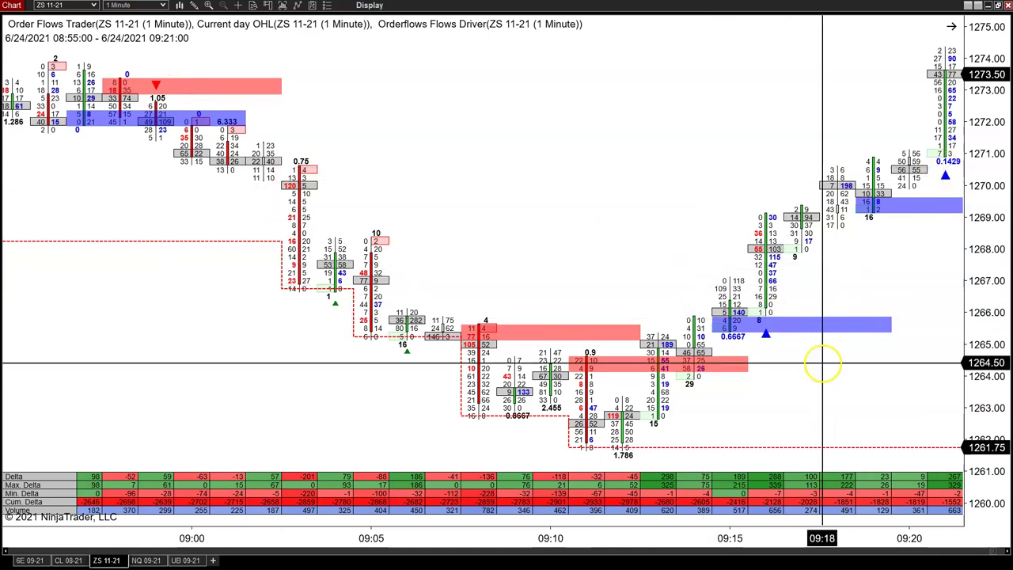
{"action": "scroll", "coordinate": [818, 361], "scroll_direction": "right", "scroll_amount": 3}
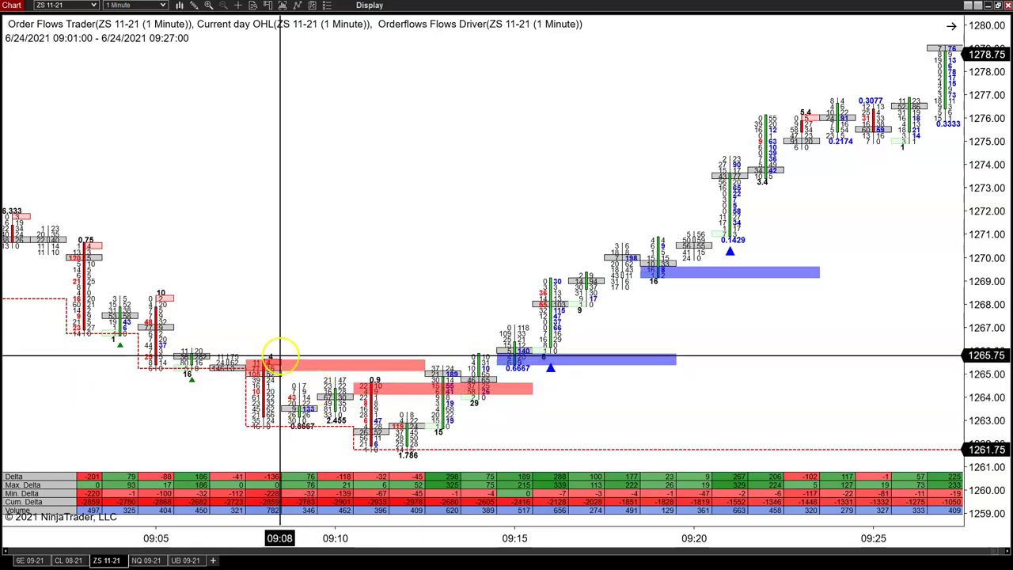
{"action": "scroll", "coordinate": [287, 389], "scroll_direction": "up", "scroll_amount": 5}
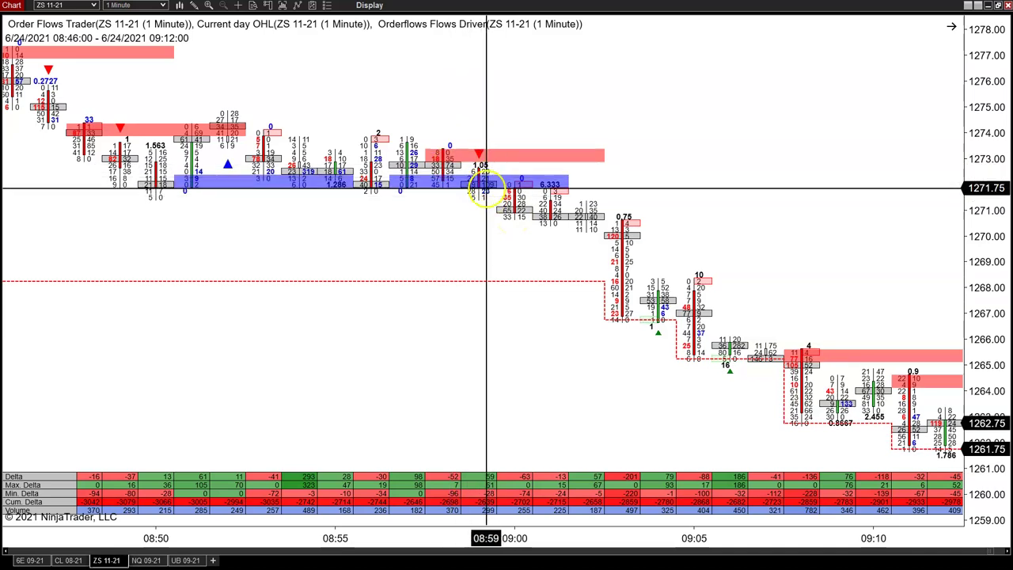
{"action": "scroll", "coordinate": [485, 190], "scroll_direction": "down", "scroll_amount": 5}
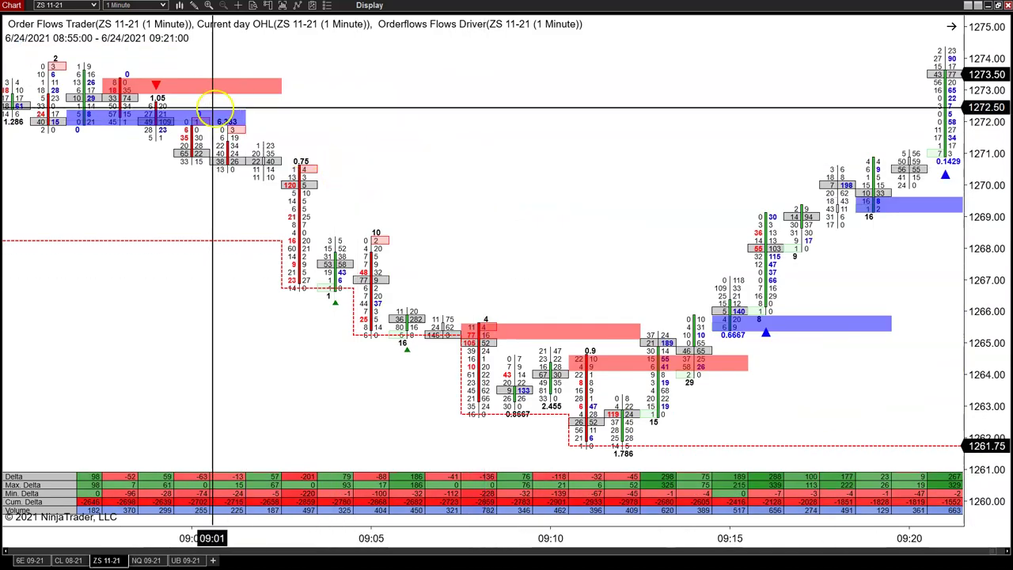